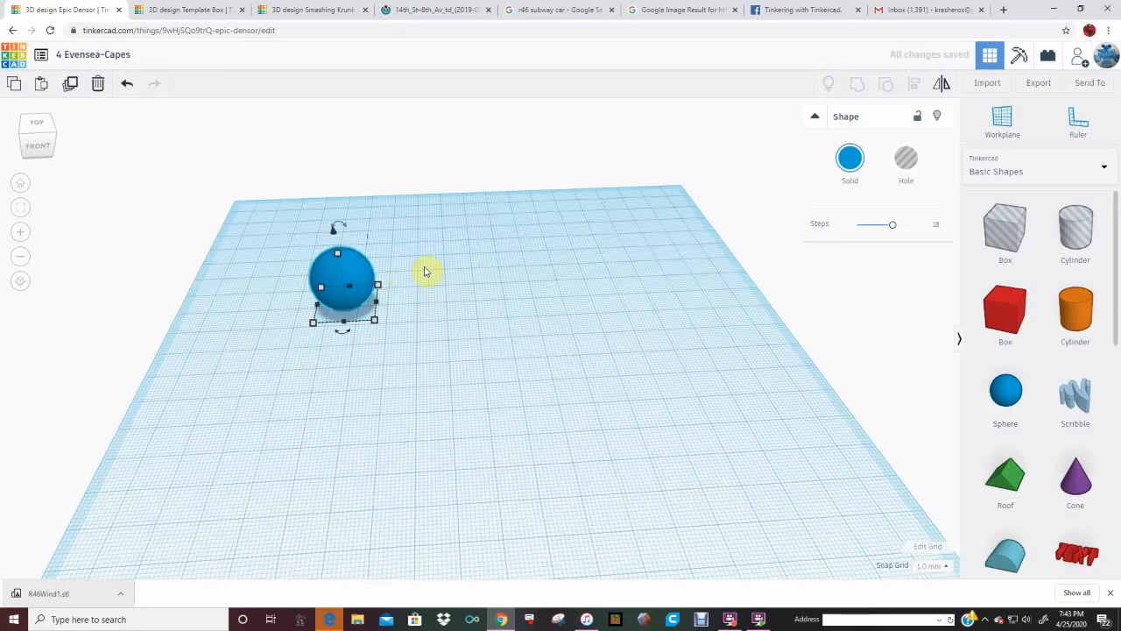
# Duplicate the sphere with a small sideways offset and slight rotation, repeating it to form a short rounded blob.
pyautogui.moveTo(425, 272); pyautogui.dragTo(397, 271, button='right')
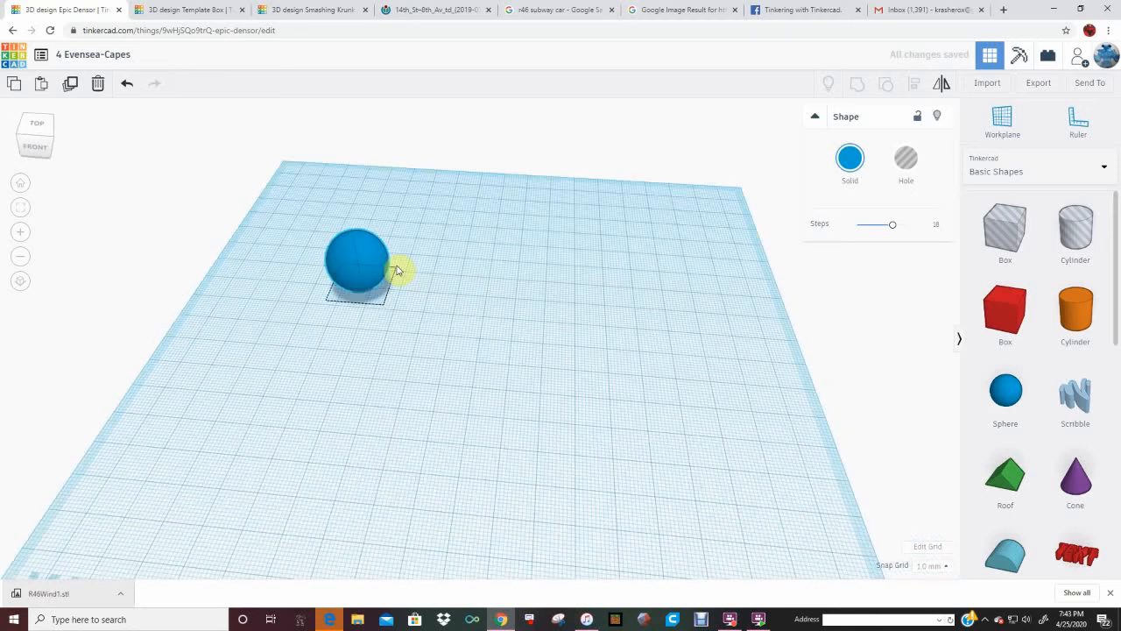
pyautogui.moveTo(396, 271); pyautogui.dragTo(363, 253, button='right')
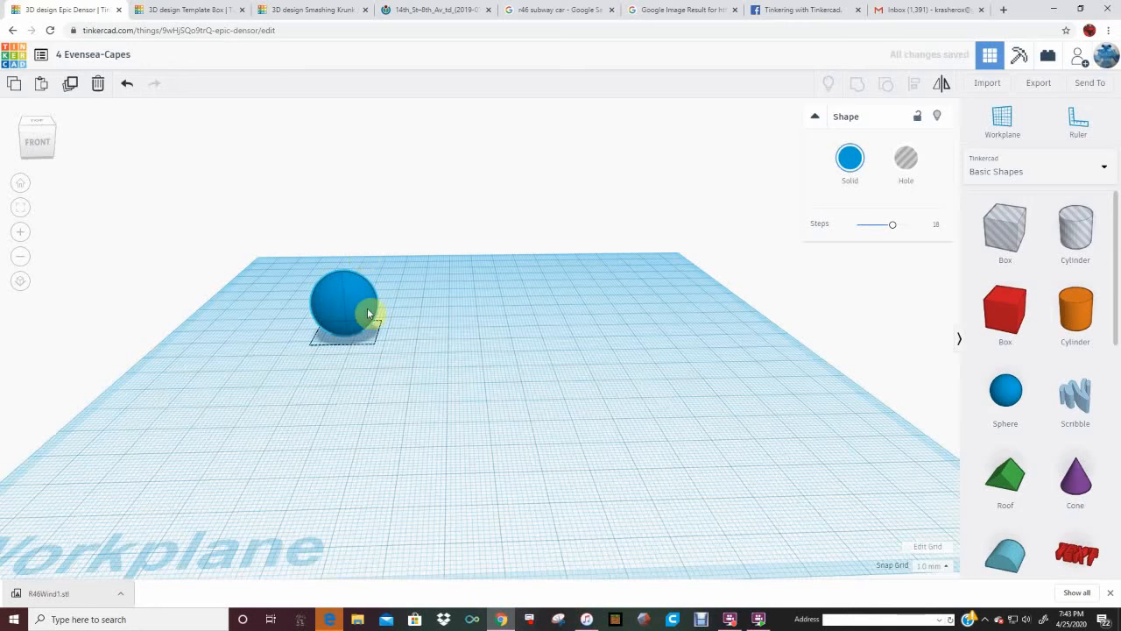
pyautogui.moveTo(368, 314); pyautogui.dragTo(358, 275, button='right')
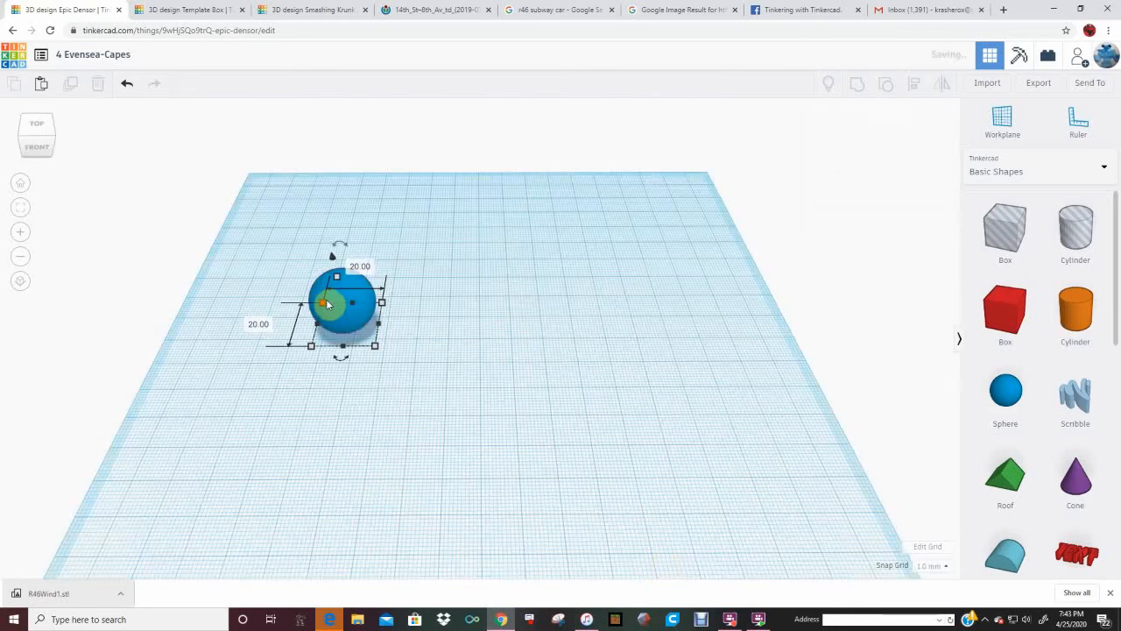
pyautogui.click(341, 310)
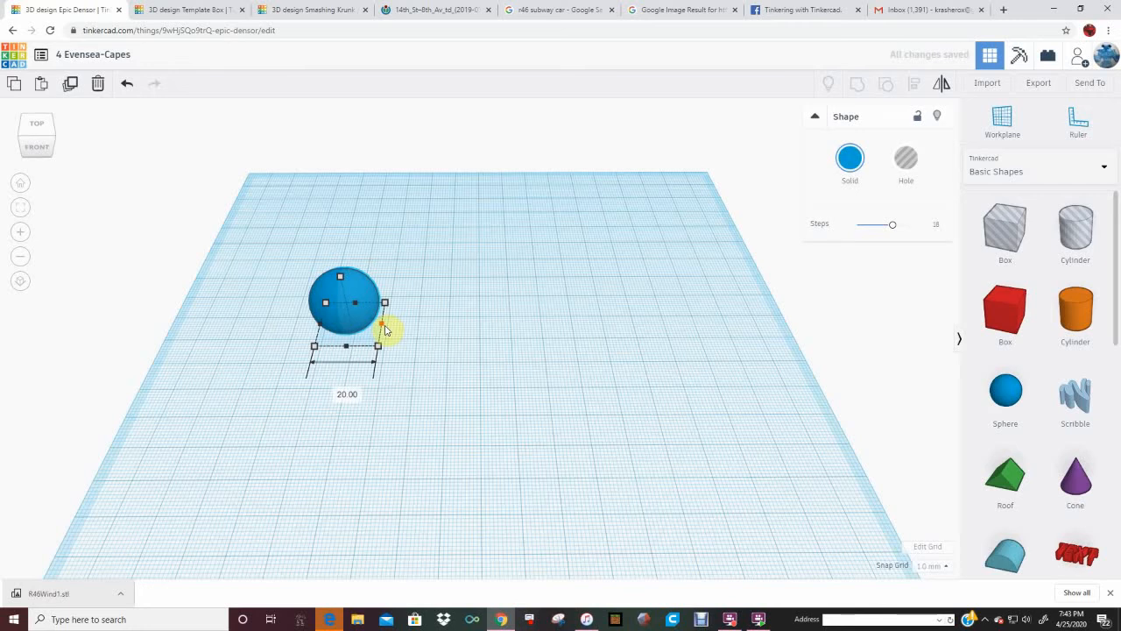
pyautogui.moveTo(385, 327); pyautogui.dragTo(325, 371)
pyautogui.click(320, 367)
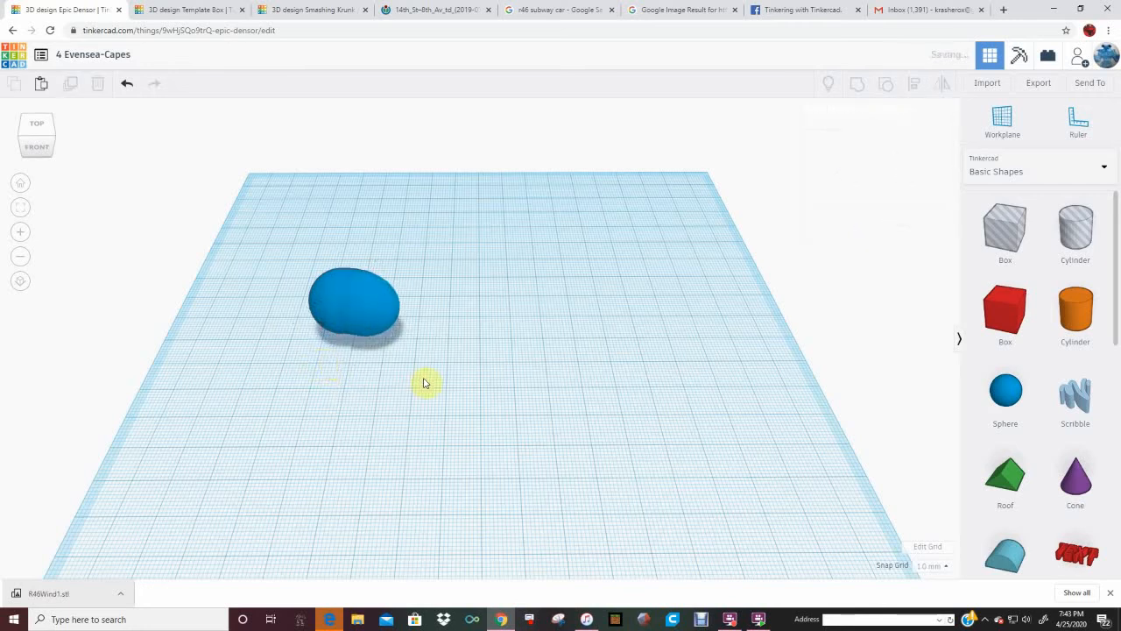
pyautogui.hotkey('ctrl', 'z')
# Rotate and shift the newest copy slightly toward the front of the workplane, then repeat the duplication to extend the chain in a curve.
pyautogui.moveTo(436, 391); pyautogui.dragTo(450, 466, button='right')
pyautogui.moveTo(366, 382); pyautogui.dragTo(353, 404)
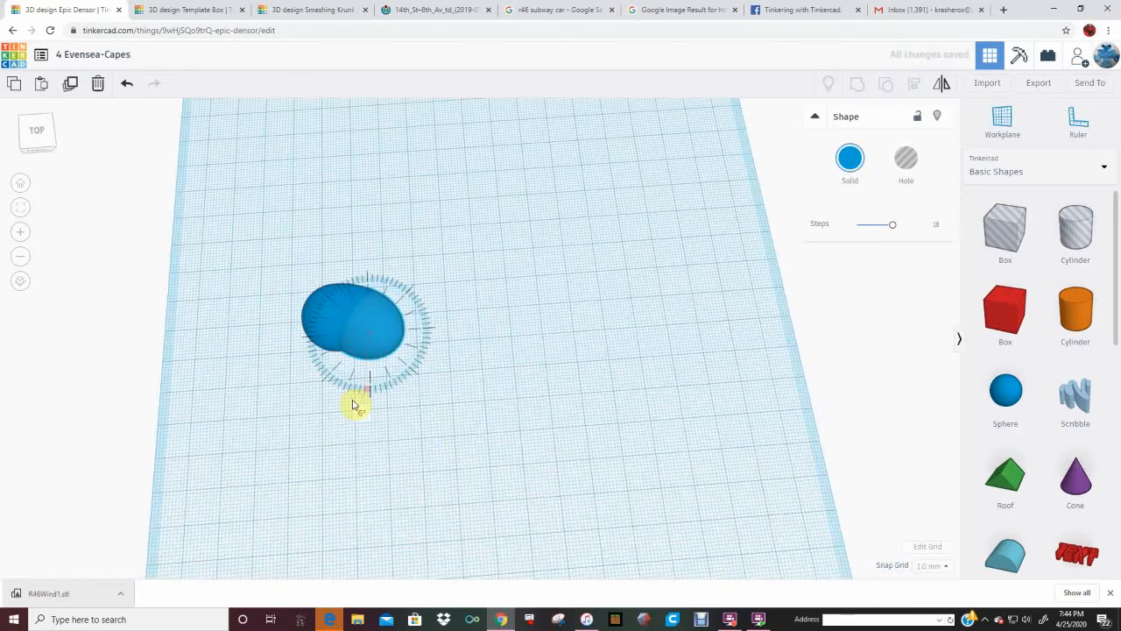
pyautogui.moveTo(353, 404); pyautogui.dragTo(377, 419)
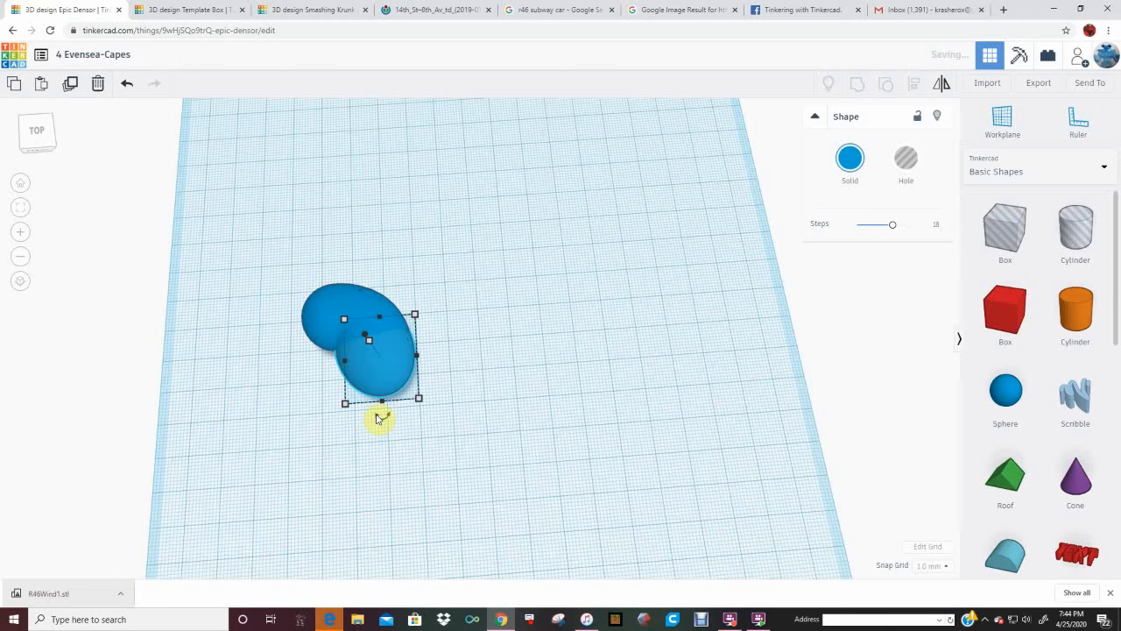
pyautogui.moveTo(377, 417); pyautogui.dragTo(414, 453)
pyautogui.click(416, 477)
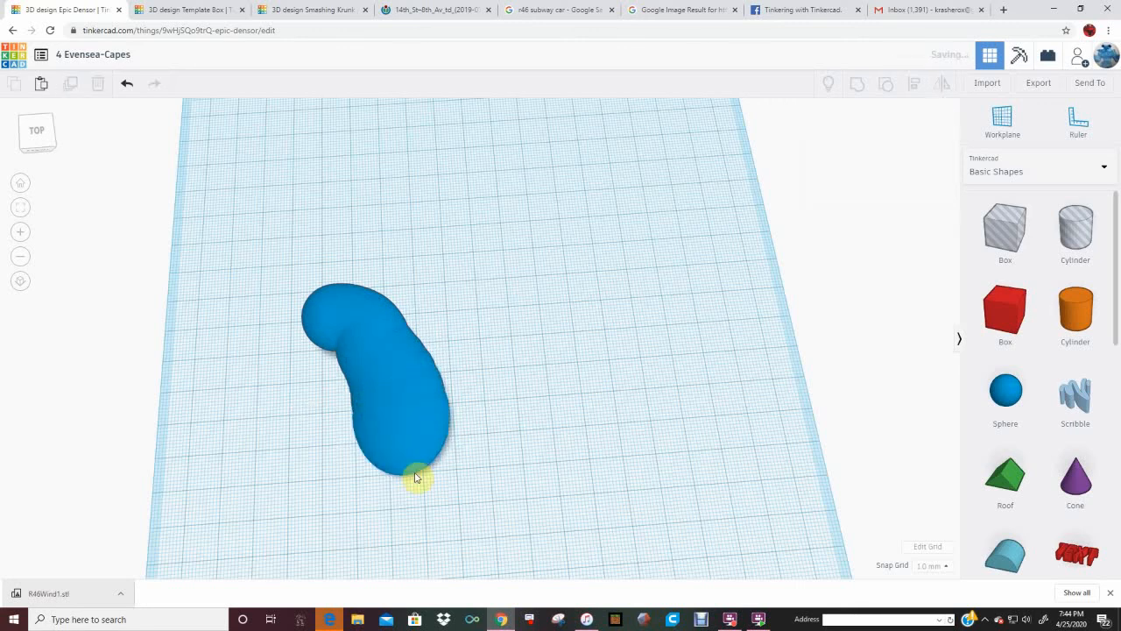
# Extend the curved chain with more offset duplicates and group all the pieces into one solid.
pyautogui.click(416, 477)
pyautogui.moveTo(416, 478); pyautogui.dragTo(371, 553, button='right')
pyautogui.scroll(2, 371, 553)
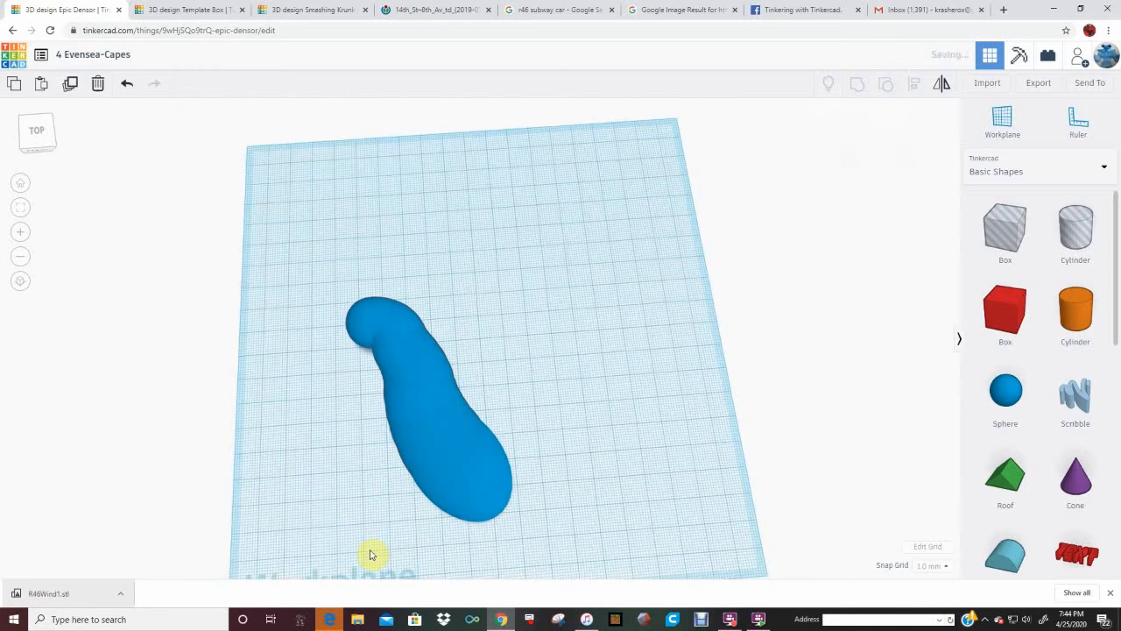
pyautogui.hotkey('ctrl', 'd')
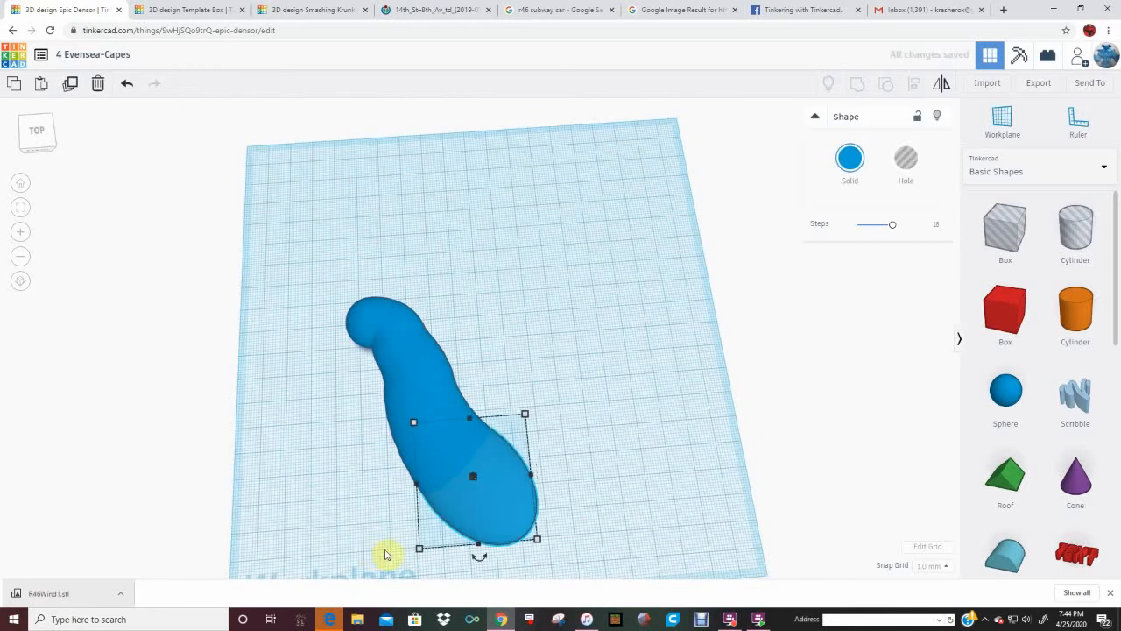
pyautogui.moveTo(525, 487); pyautogui.dragTo(555, 262, button='right')
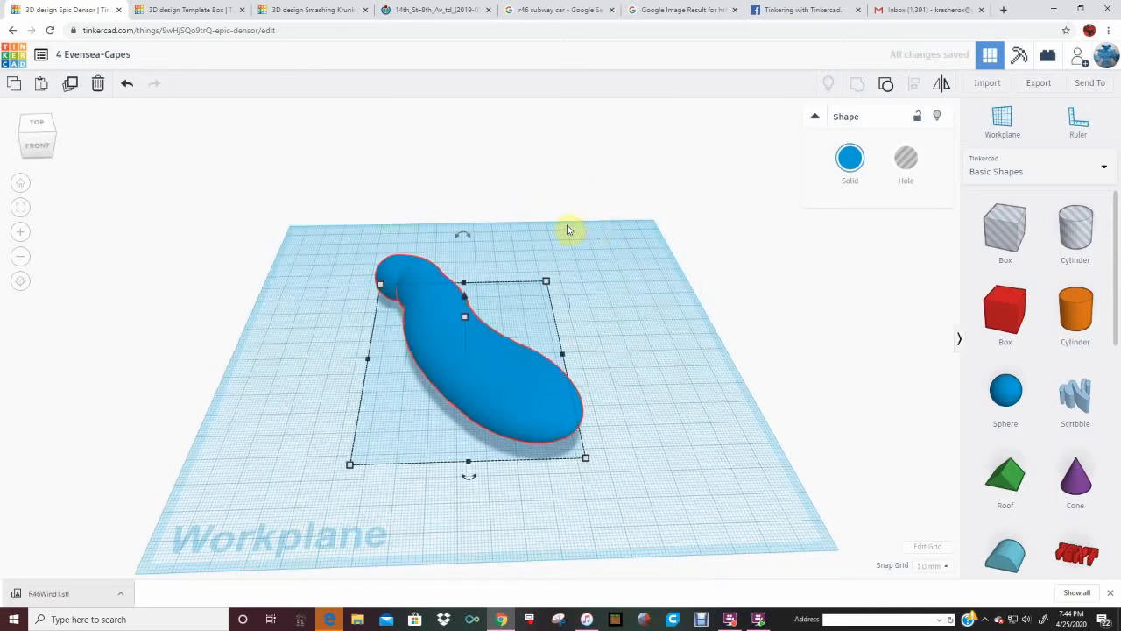
# Duplicate the grouped curved shape and nudge the copy left so that it partly overlaps the original.
pyautogui.moveTo(568, 229); pyautogui.dragTo(491, 311, button='right')
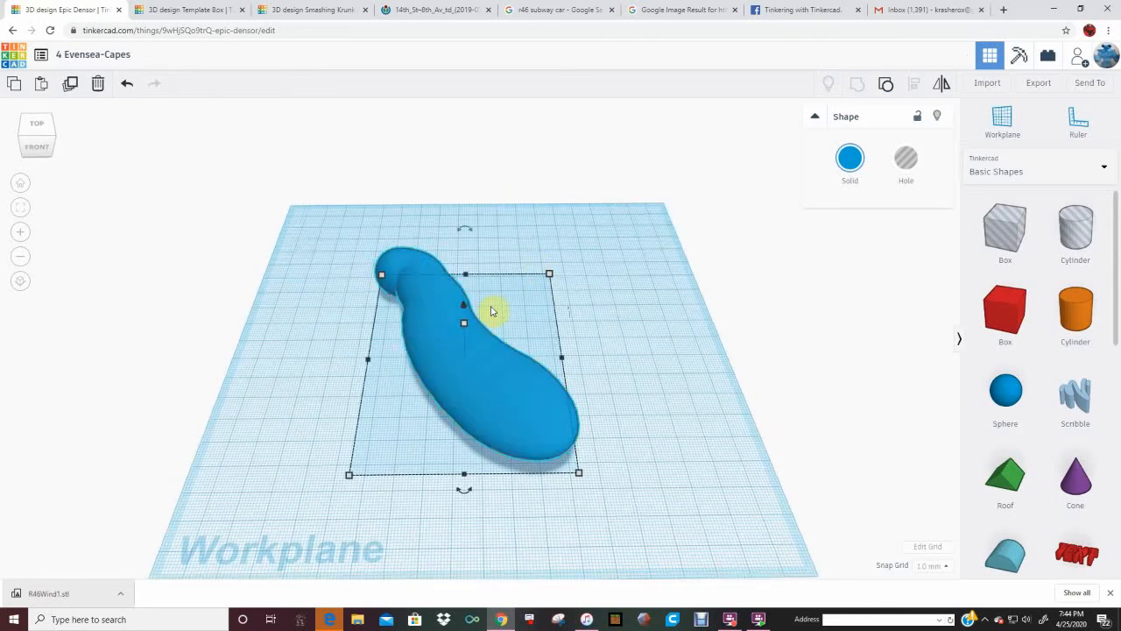
pyautogui.press('Left')
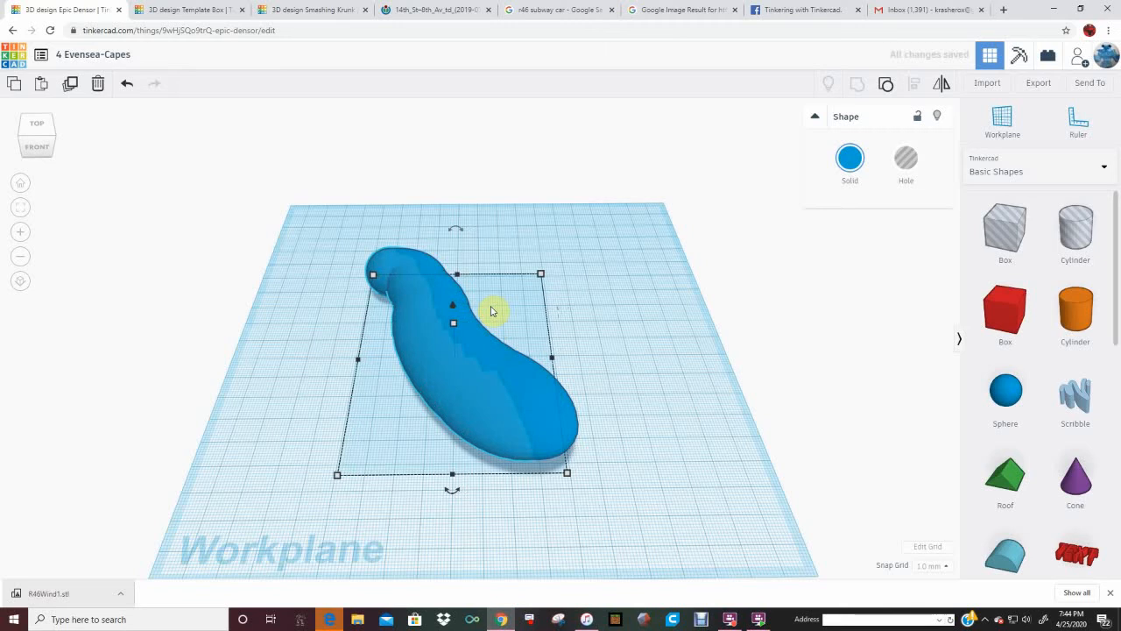
pyautogui.press('Left')
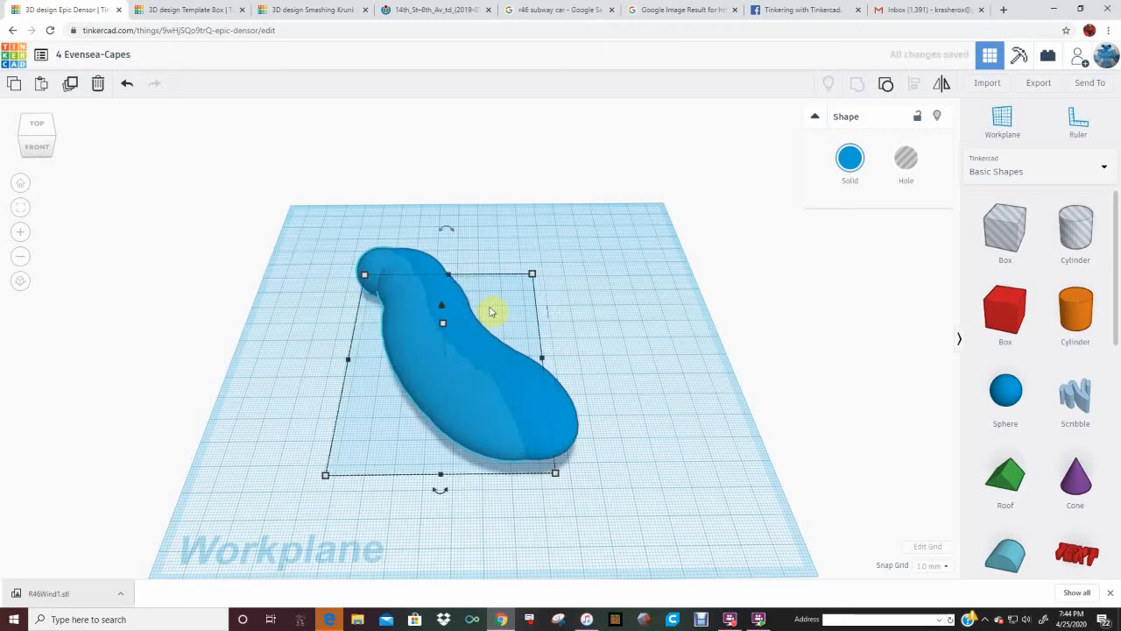
pyautogui.moveTo(491, 311); pyautogui.dragTo(453, 290, button='right')
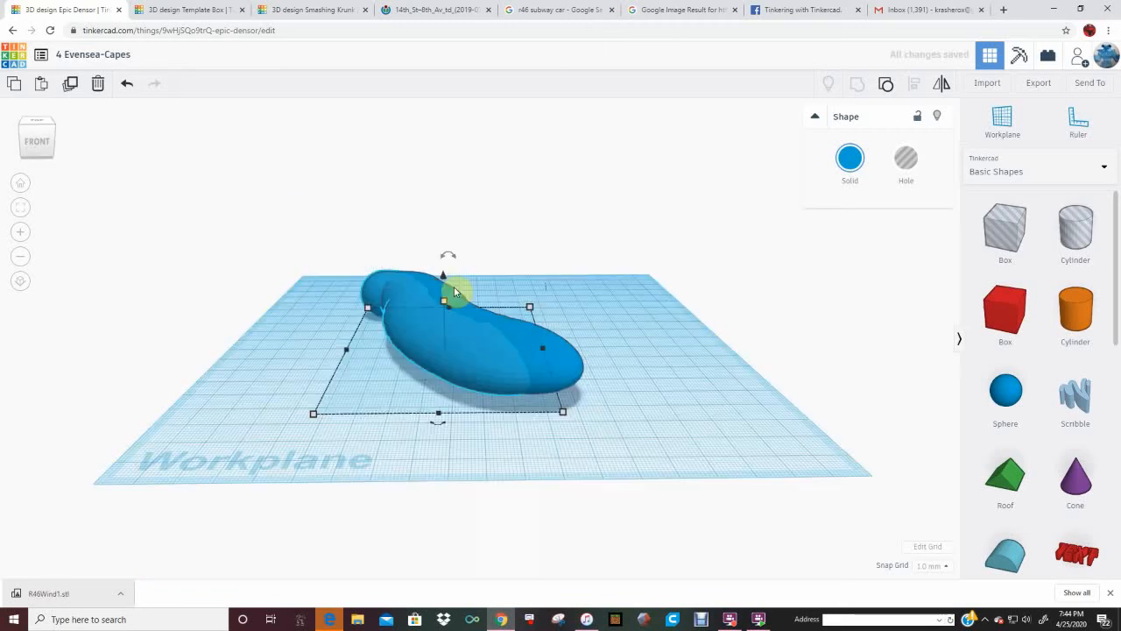
# Turn the offset copy into a hole and group it with the solid to cut away the overlap.
pyautogui.click(909, 160)
pyautogui.moveTo(689, 238); pyautogui.dragTo(684, 289, button='right')
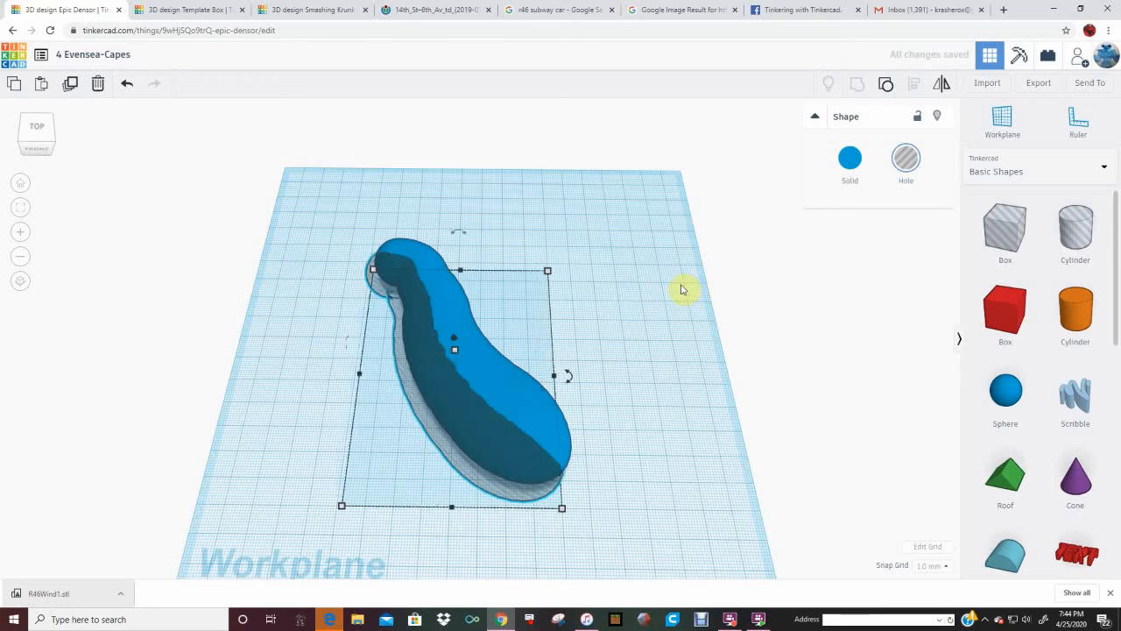
pyautogui.moveTo(684, 289); pyautogui.dragTo(314, 378, button='right')
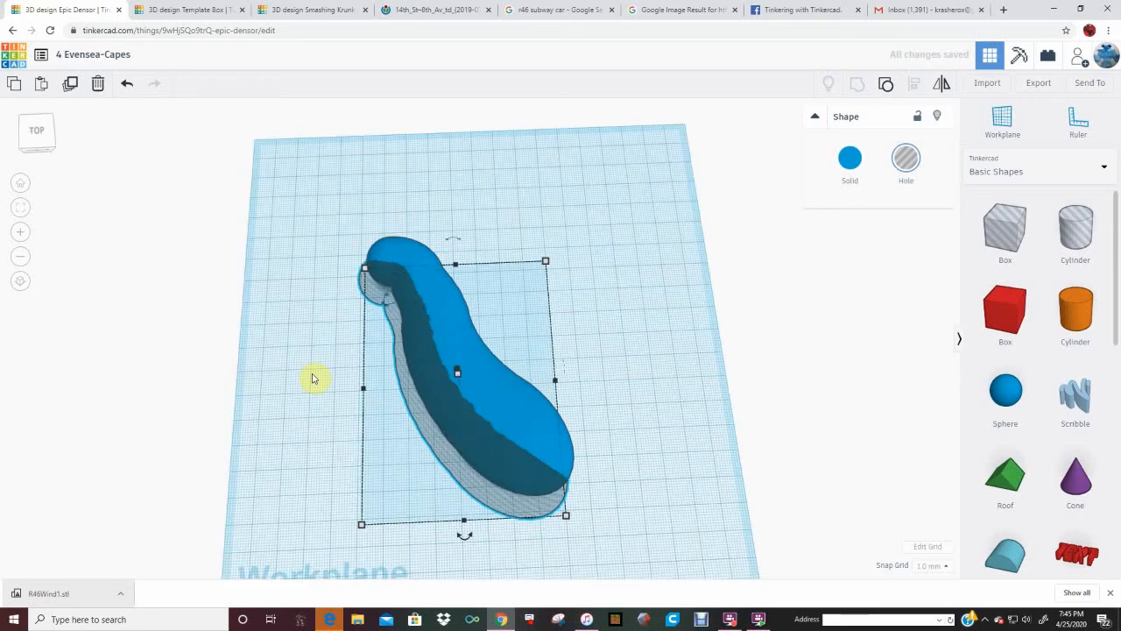
pyautogui.keyDown('shift'); pyautogui.click(517, 314); pyautogui.keyUp('shift')
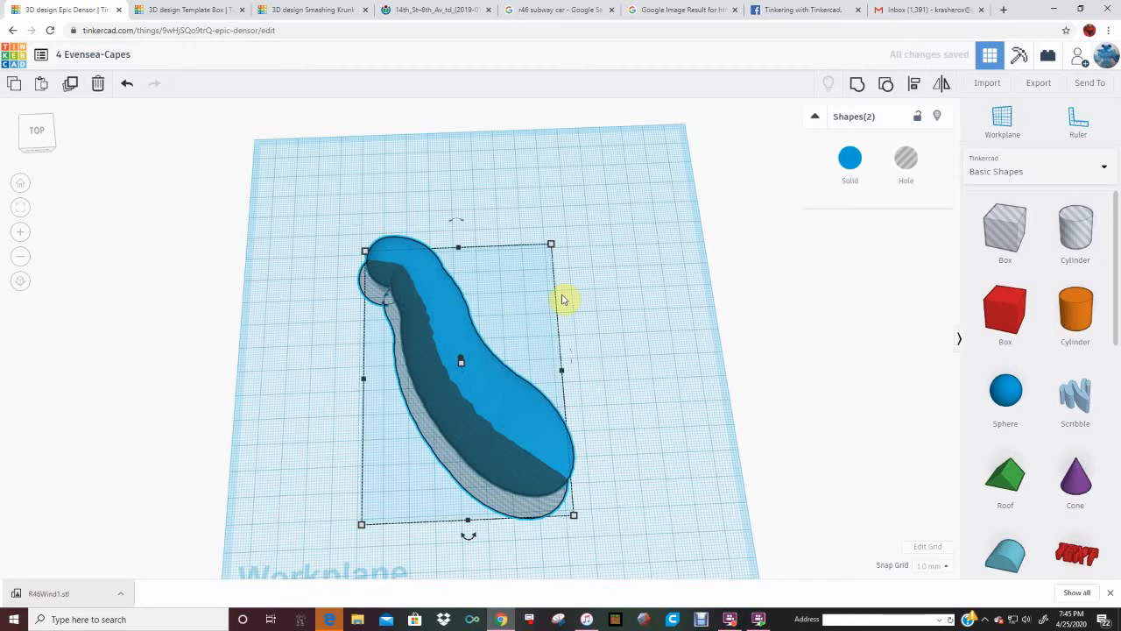
pyautogui.click(857, 86)
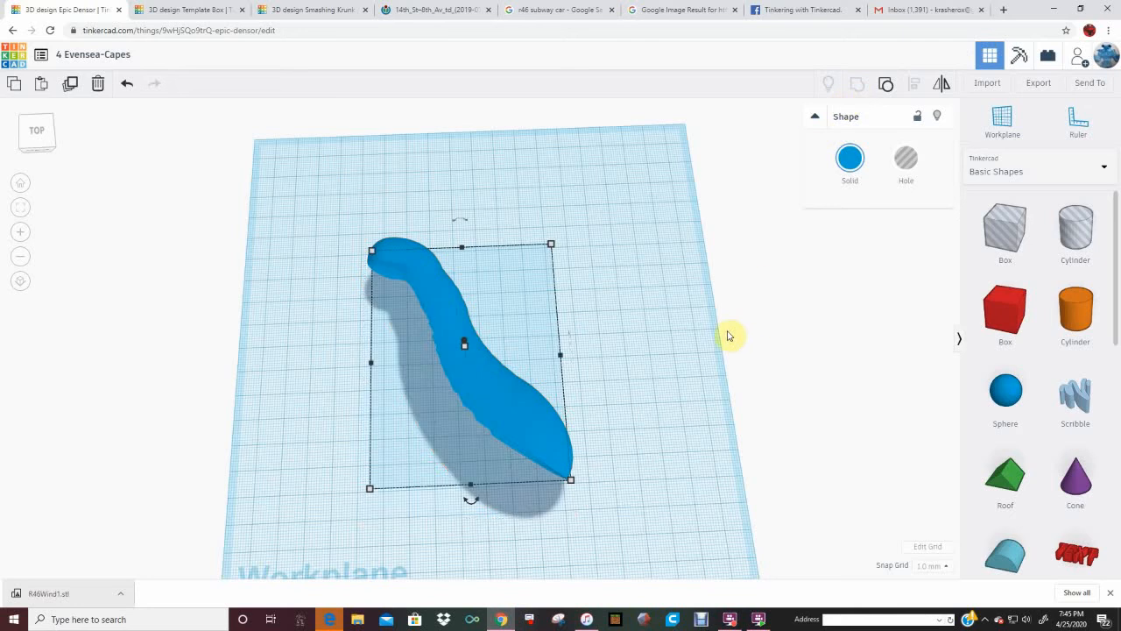
# Rotate the cut curved shape so that it stands upright on the workplane.
pyautogui.moveTo(668, 359); pyautogui.dragTo(425, 250, button='right')
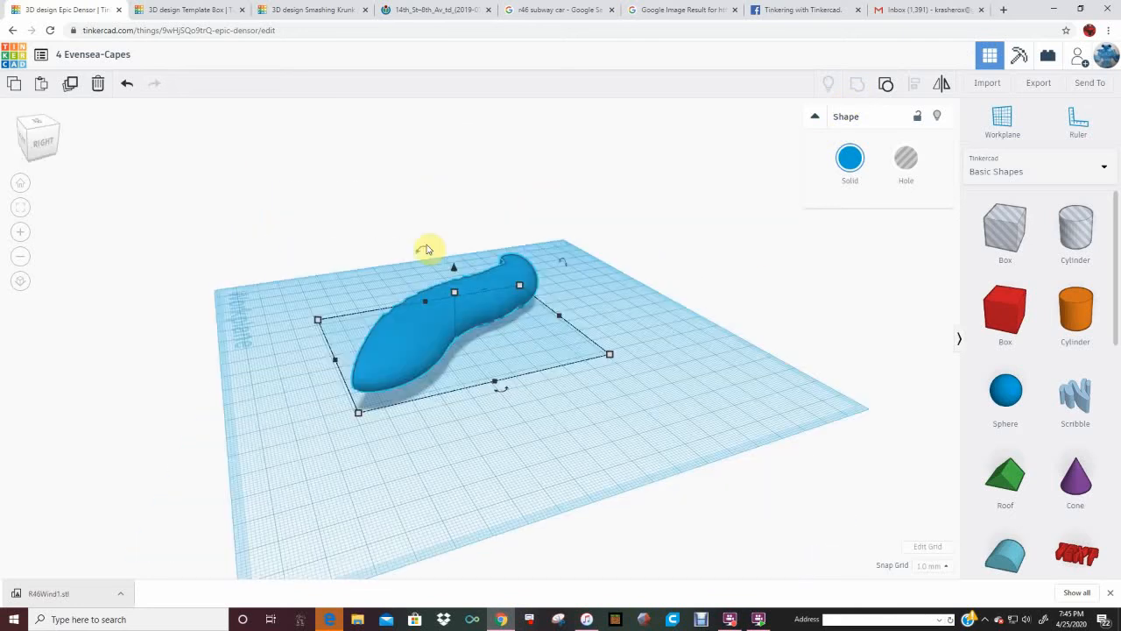
pyautogui.moveTo(426, 250); pyautogui.dragTo(425, 125)
pyautogui.moveTo(438, 136); pyautogui.dragTo(479, 251, button='right')
pyautogui.scroll(-5, 478, 250)
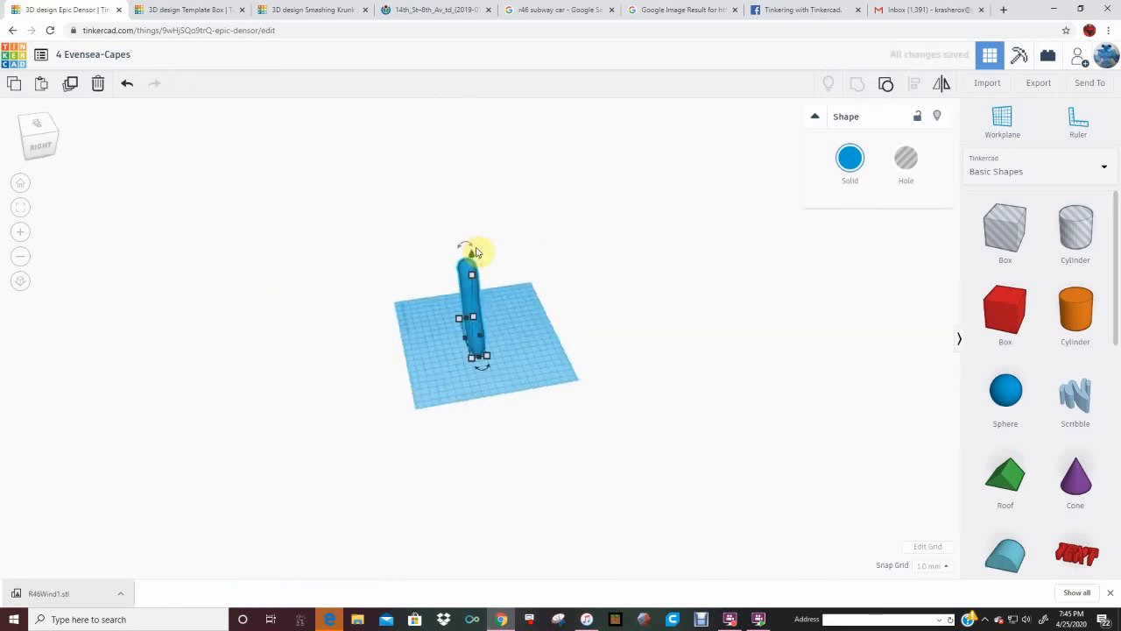
pyautogui.scroll(5, 487, 250)
pyautogui.scroll(-2, 488, 250)
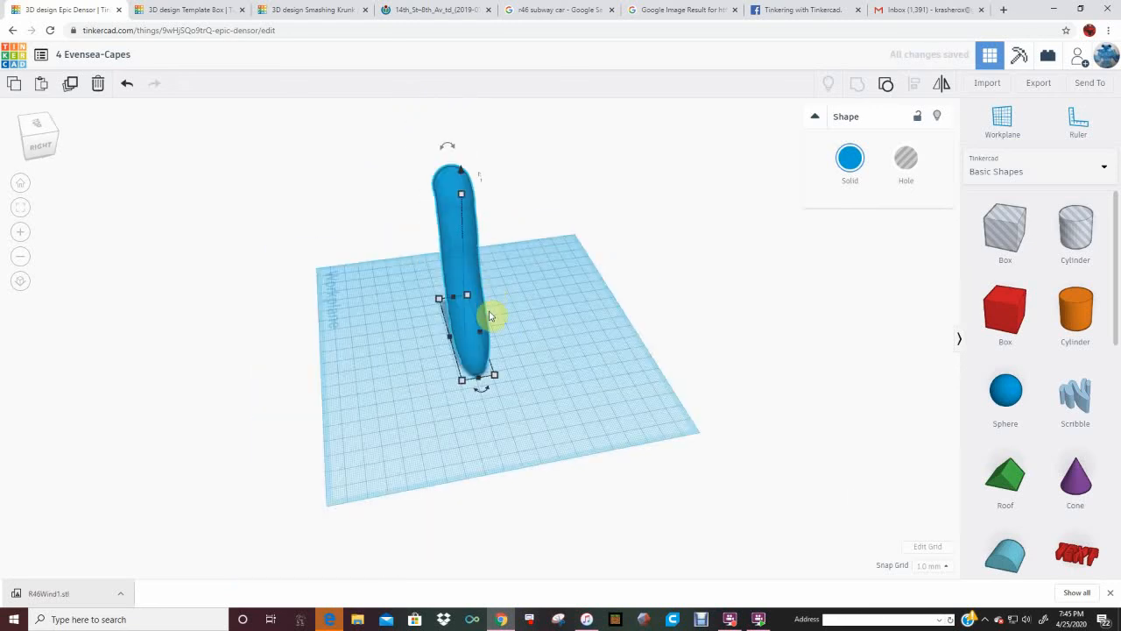
# Duplicate the upright fold, then rotate the copy slightly and nudge it left to form a second fold.
pyautogui.moveTo(476, 362); pyautogui.dragTo(455, 430)
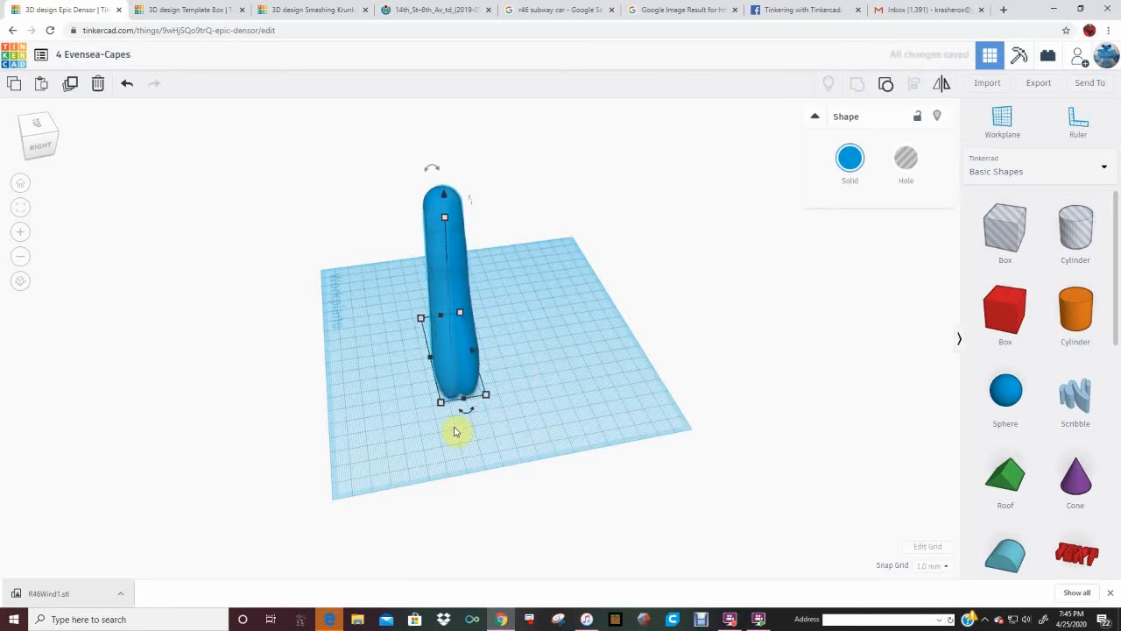
pyautogui.press('Left')
pyautogui.press('Left')
pyautogui.press('Left')
pyautogui.press('Left')
pyautogui.press('Left')
pyautogui.press('Left')
pyautogui.press('Left')
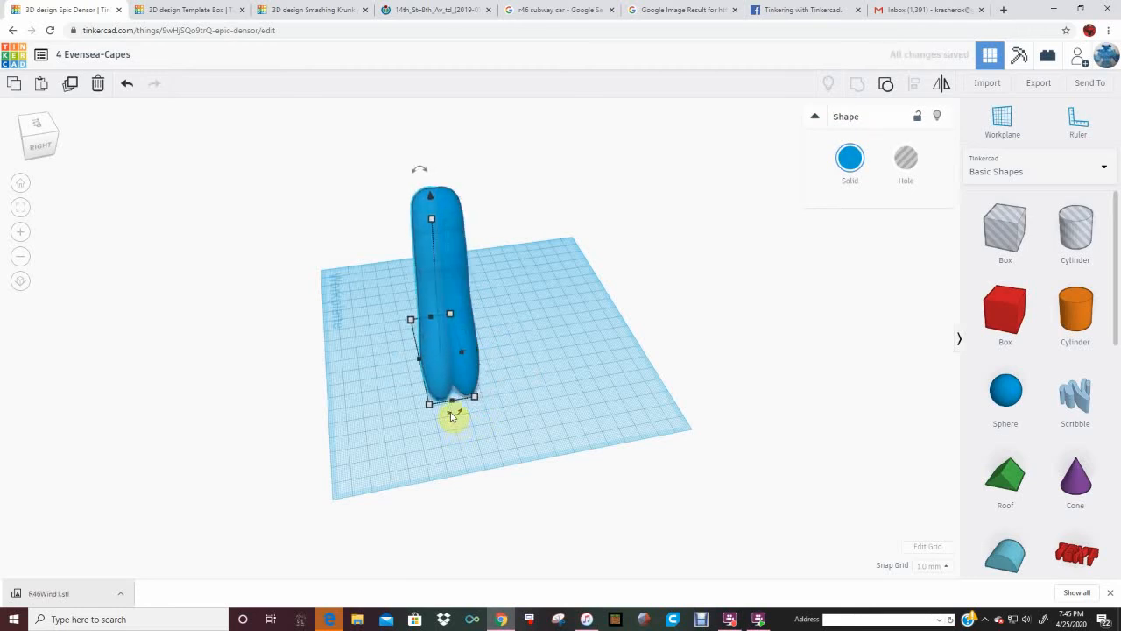
pyautogui.press('Left')
pyautogui.press('Left')
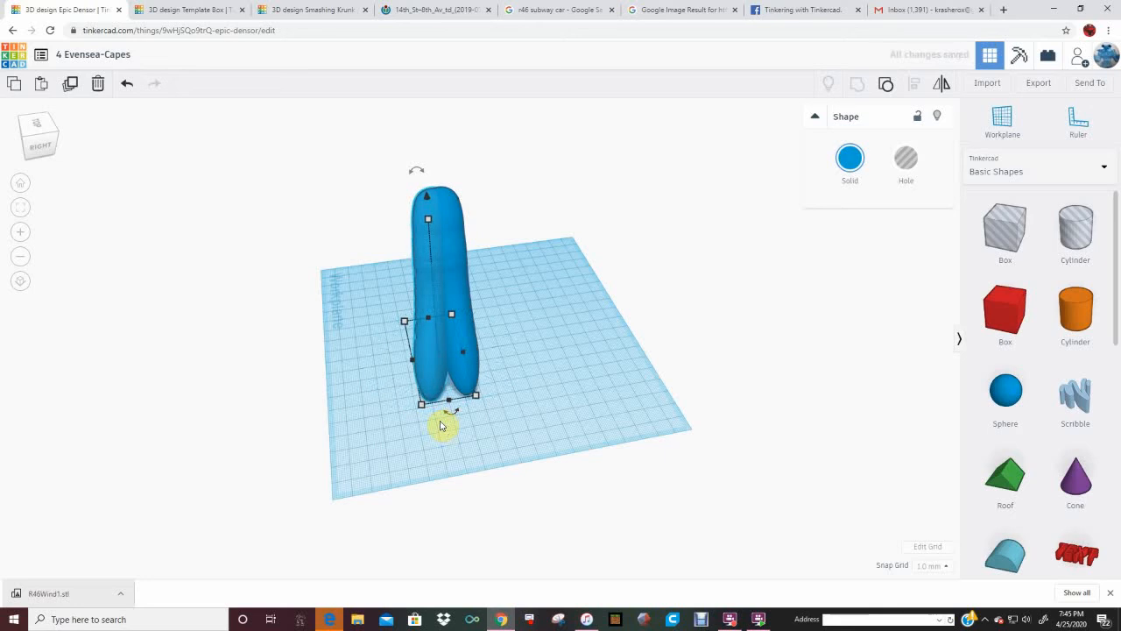
# Repeat the rotated duplication to fan out four folds, nudging them left and fine-tuning the last fold's rotation.
pyautogui.moveTo(441, 426); pyautogui.dragTo(447, 444, button='right')
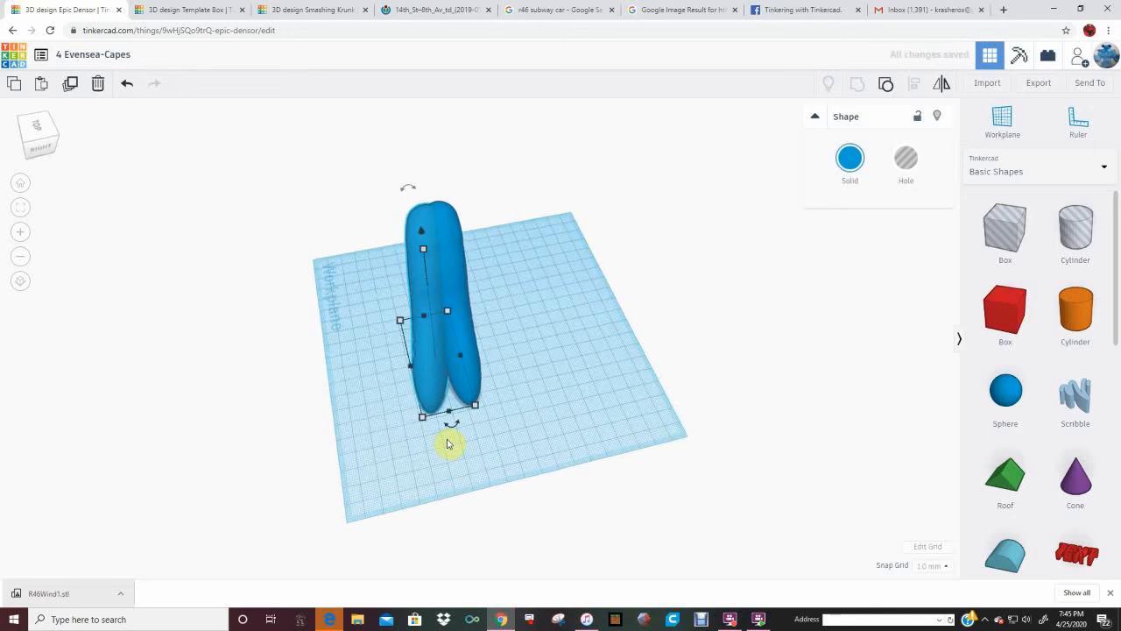
pyautogui.press('Left')
pyautogui.press('Left')
pyautogui.press('Left')
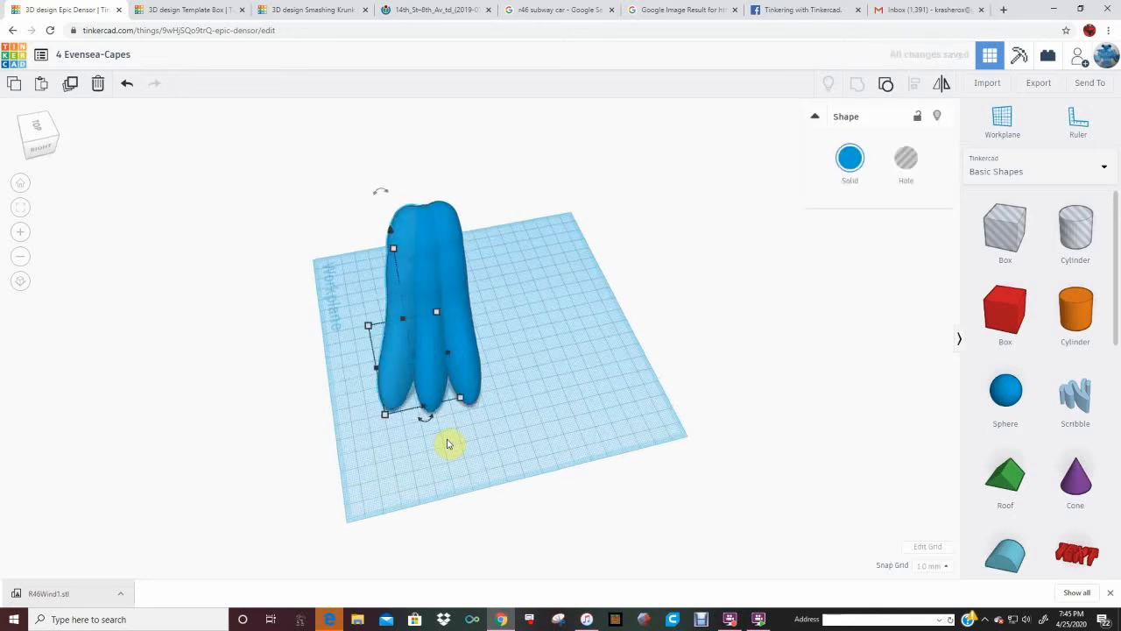
pyautogui.press('Left')
pyautogui.press('Left')
pyautogui.press('Left')
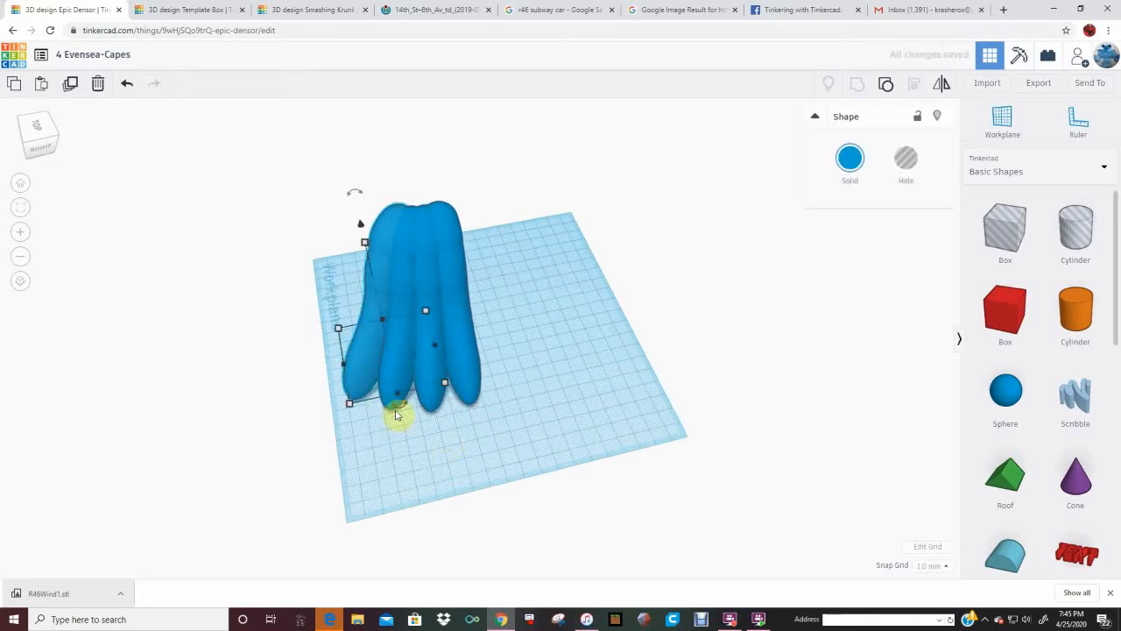
pyautogui.moveTo(395, 410)
pyautogui.moveTo(394, 410)
pyautogui.mouseDown()
pyautogui.moveTo(376, 419)
pyautogui.moveTo(391, 429)
pyautogui.mouseUp()
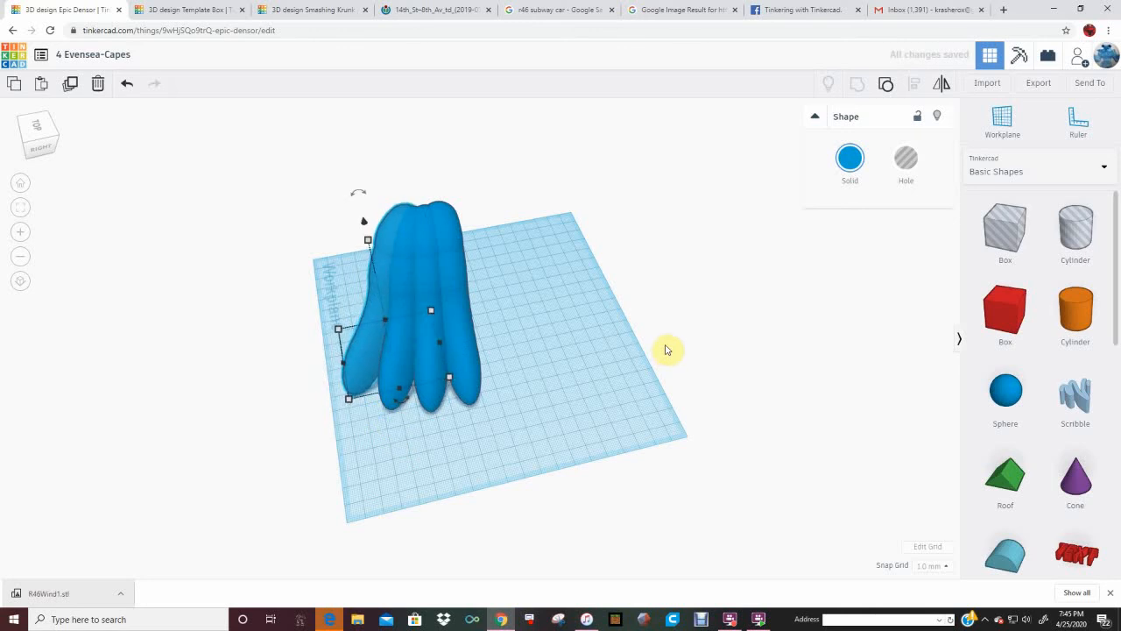
# Select the three leftmost folds together, duplicate them, and mirror the copies left to right.
pyautogui.click(577, 423)
pyautogui.moveTo(559, 429); pyautogui.dragTo(520, 430, button='right')
pyautogui.moveTo(343, 403); pyautogui.dragTo(416, 381)
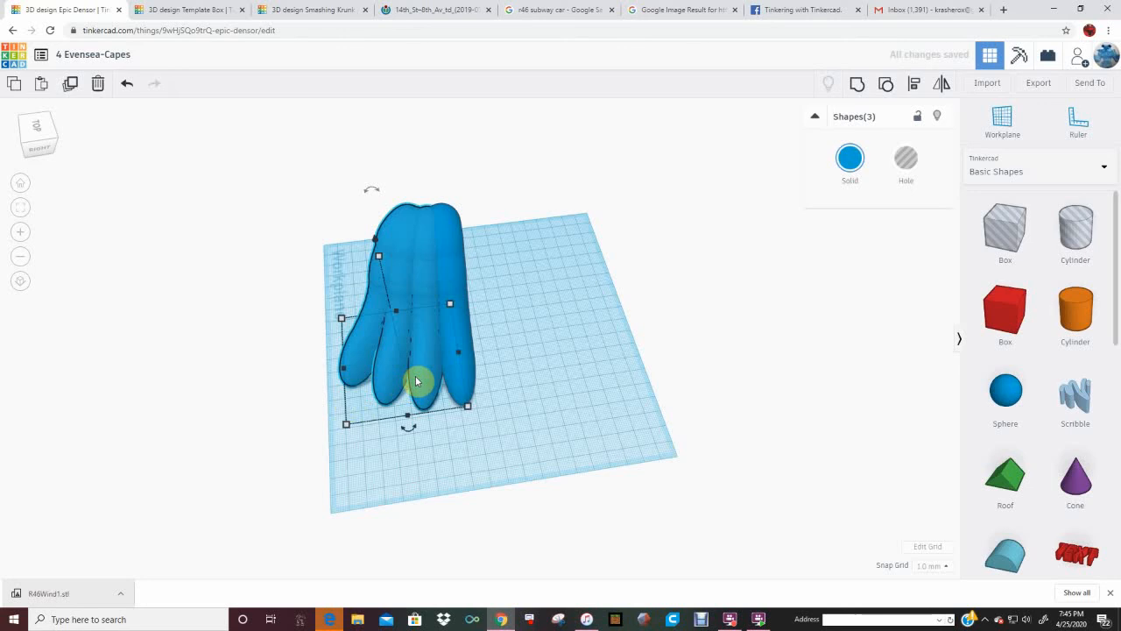
pyautogui.hotkey('ctrl', 'g')
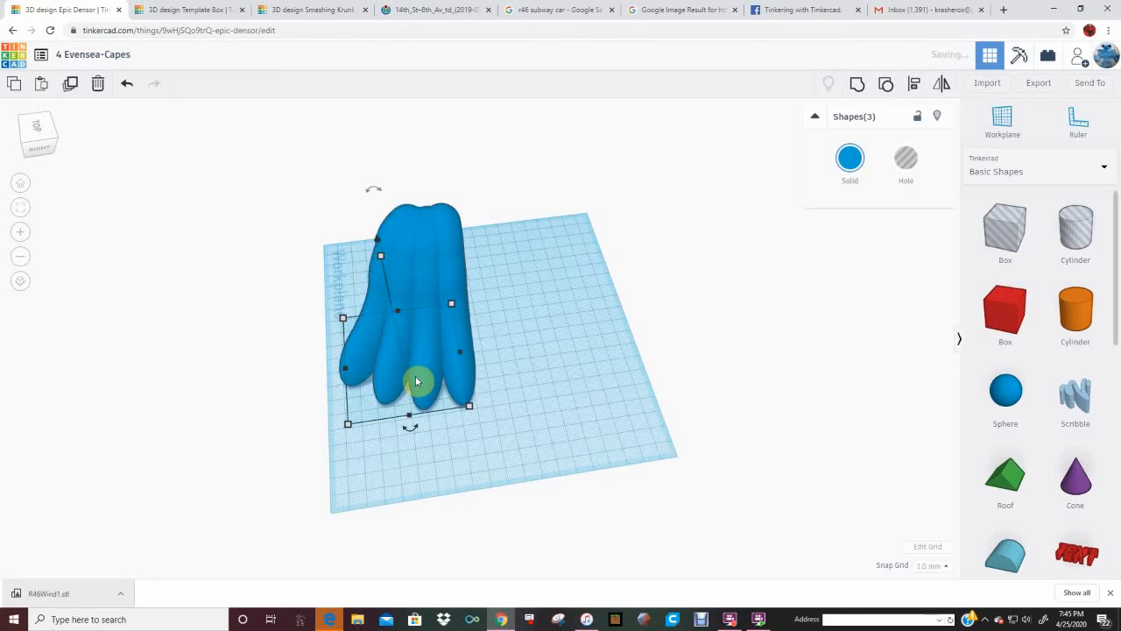
pyautogui.hotkey('ctrl', 'v')
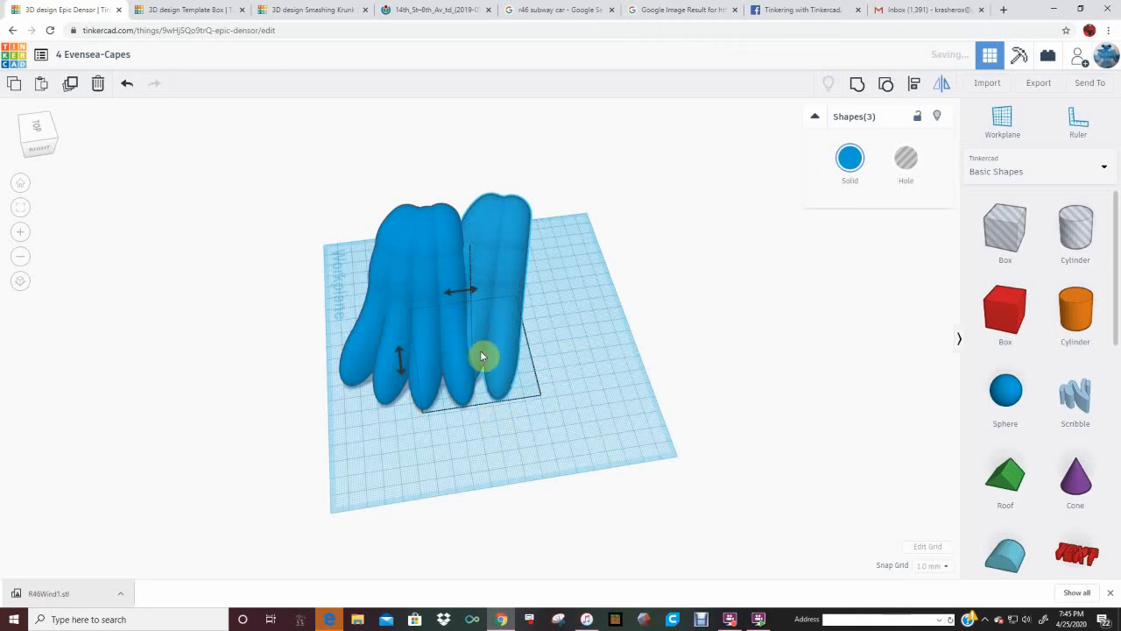
pyautogui.click(464, 292)
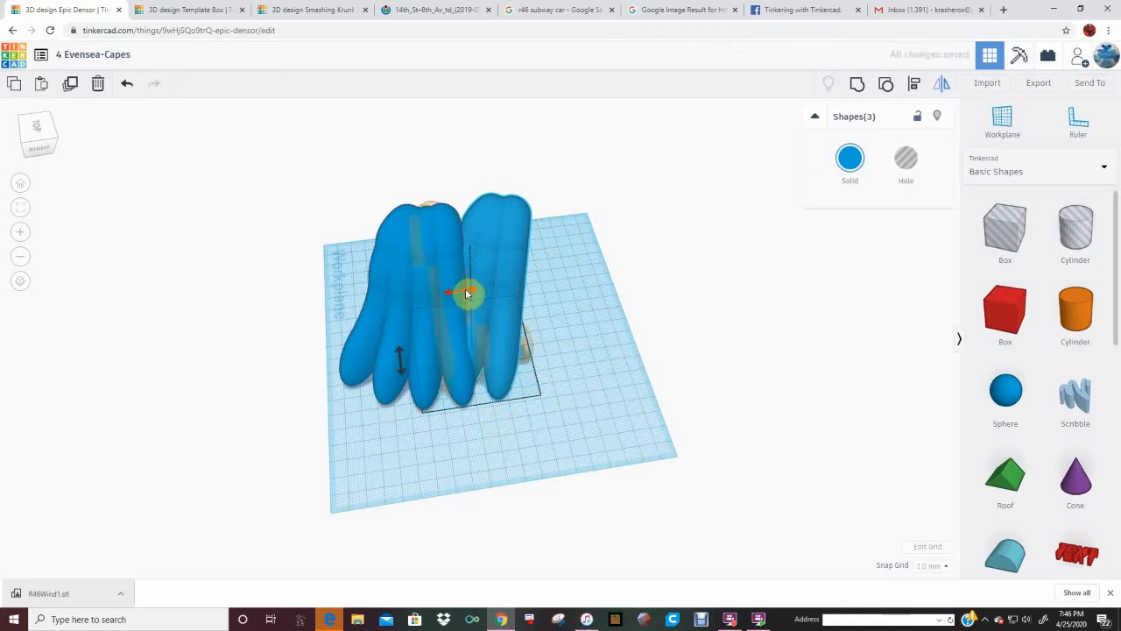
pyautogui.click(452, 298)
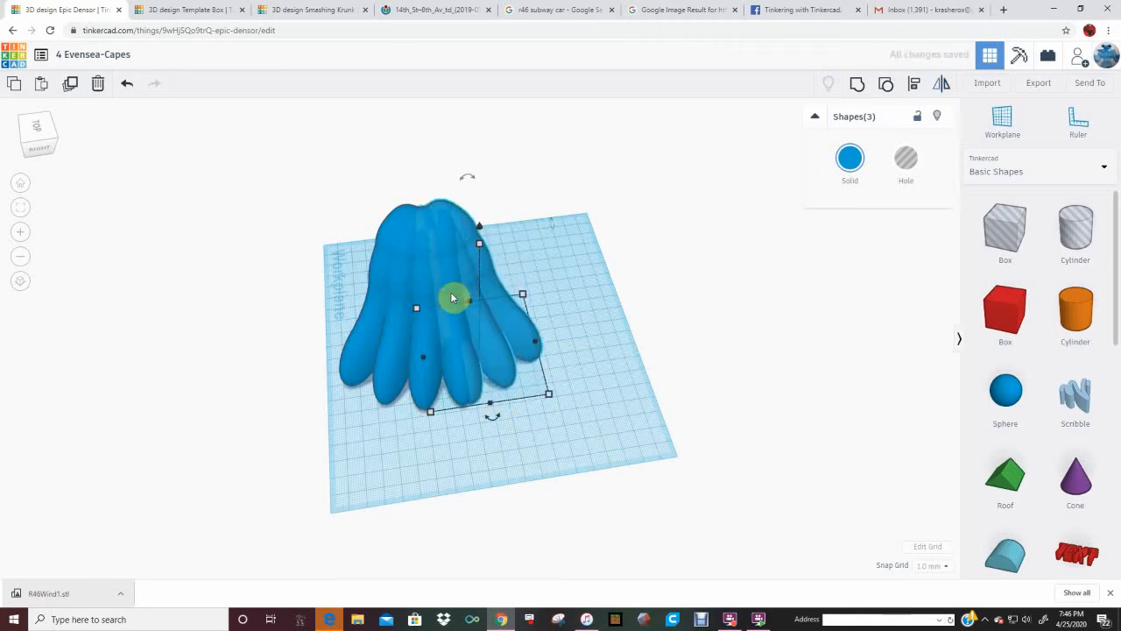
# Nudge the three mirrored folds right until the seven folds are evenly spread as a symmetrical cape.
pyautogui.press('Right')
pyautogui.press('Right')
pyautogui.press('Right')
pyautogui.press('Right')
pyautogui.press('Right')
pyautogui.press('Right')
pyautogui.press('Right')
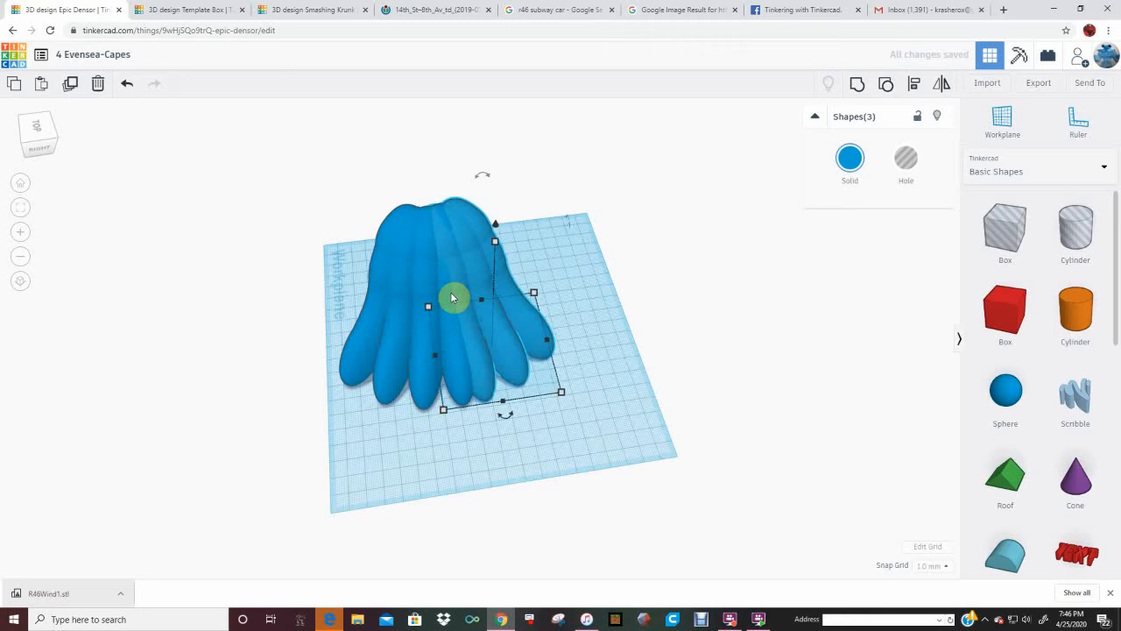
pyautogui.press('Right')
pyautogui.press('Right')
pyautogui.press('Right')
pyautogui.press('Right')
pyautogui.press('Right')
pyautogui.press('Right')
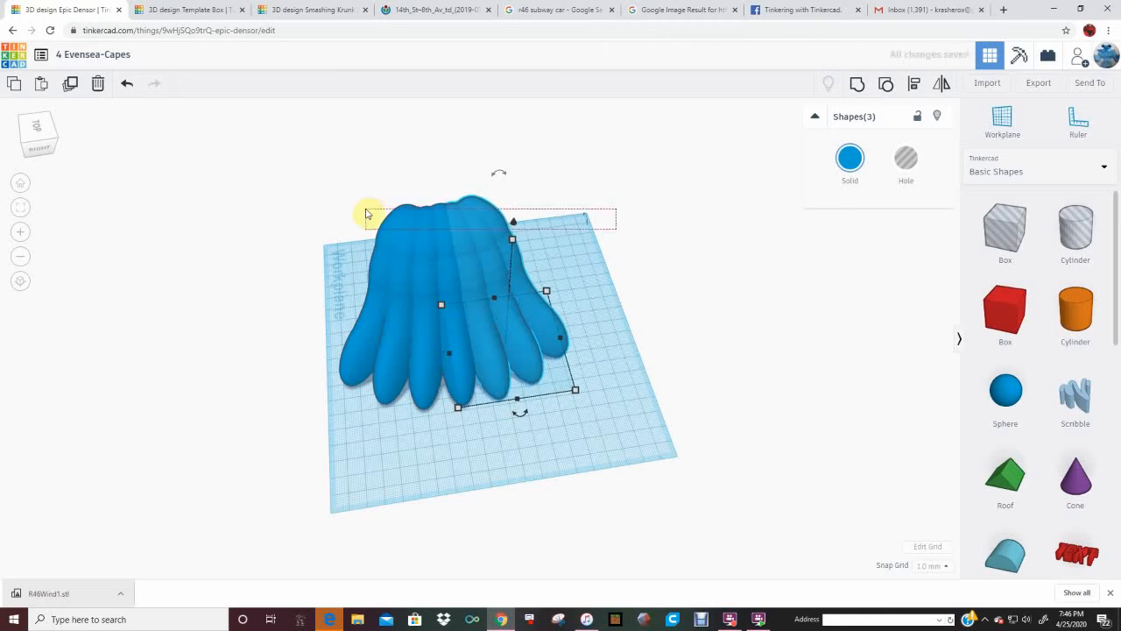
# Select all seven folds and group them into a single cape shape.
pyautogui.hotkey('ctrl', 'g')
pyautogui.hotkey('ctrl', 'a')
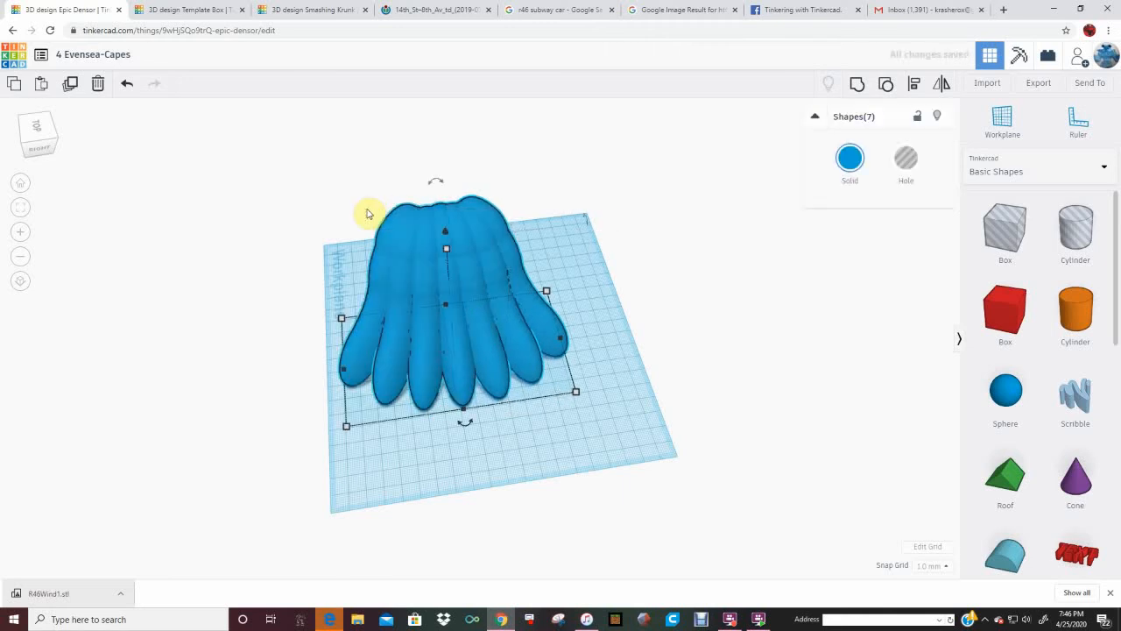
pyautogui.click(857, 91)
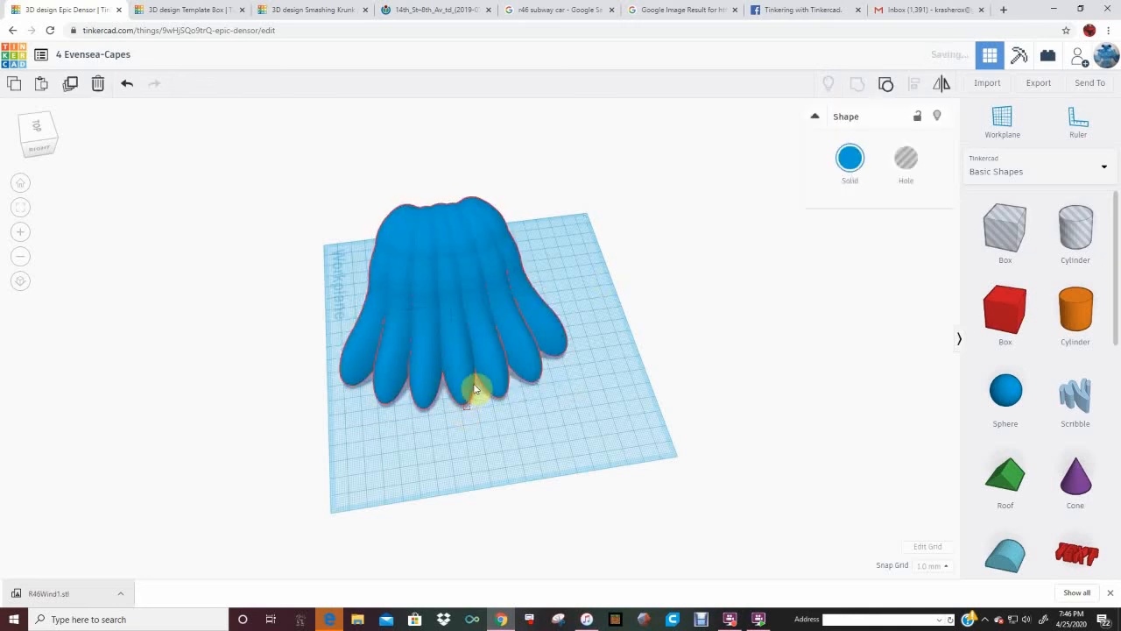
# Shift the grouped cape right, reduce its depth to about 45 mm, and narrow its width.
pyautogui.moveTo(474, 388); pyautogui.dragTo(436, 371)
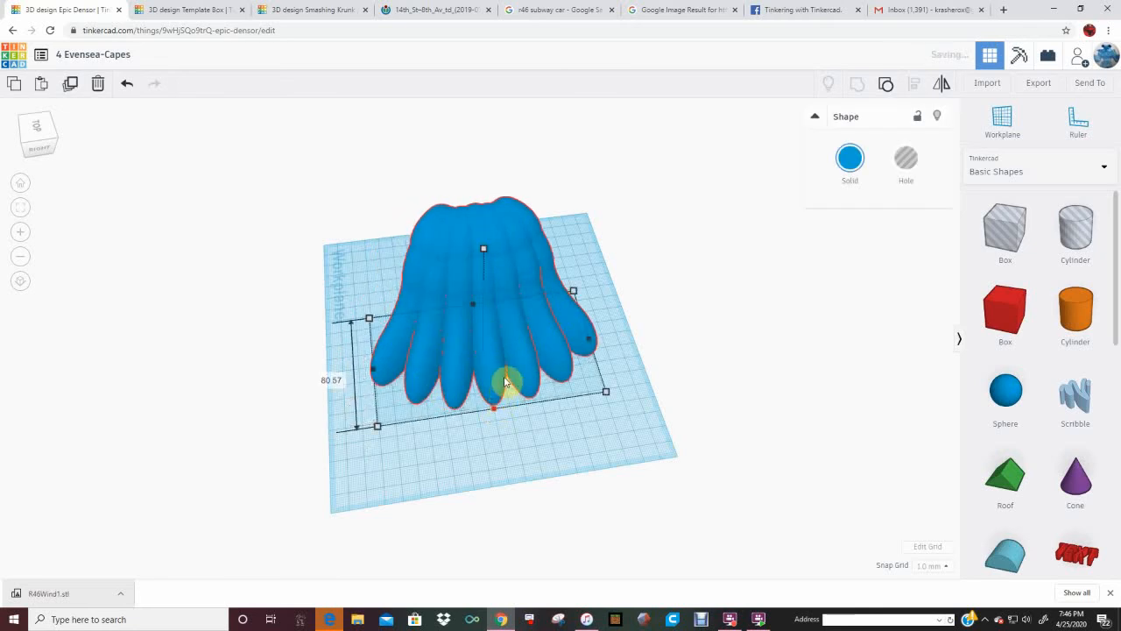
pyautogui.moveTo(504, 382); pyautogui.dragTo(505, 358)
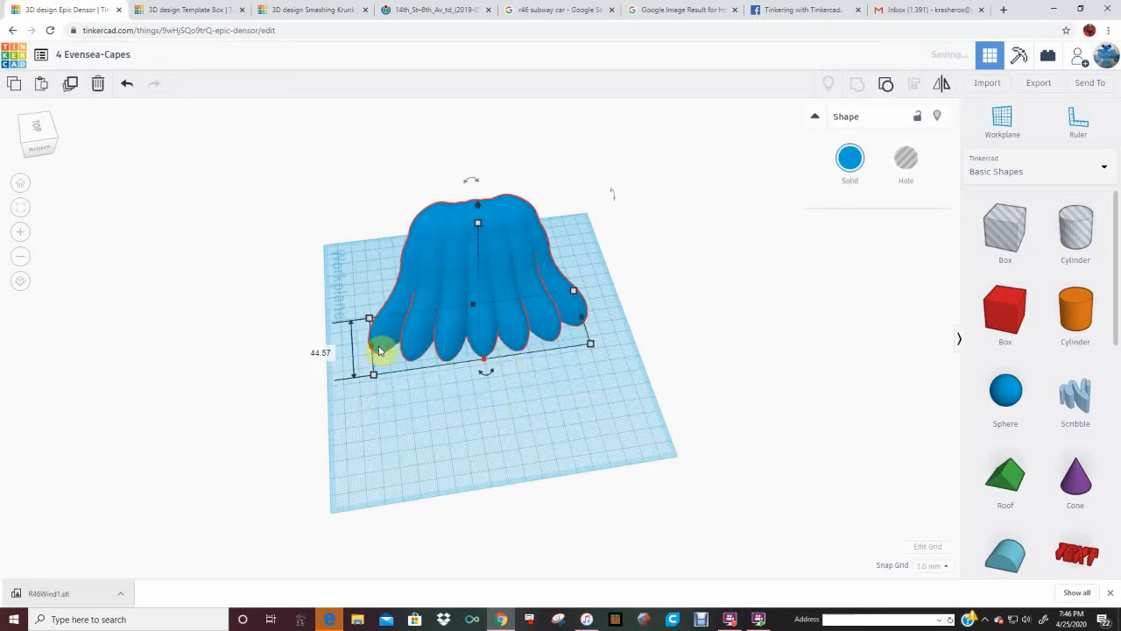
pyautogui.moveTo(379, 350); pyautogui.dragTo(450, 349)
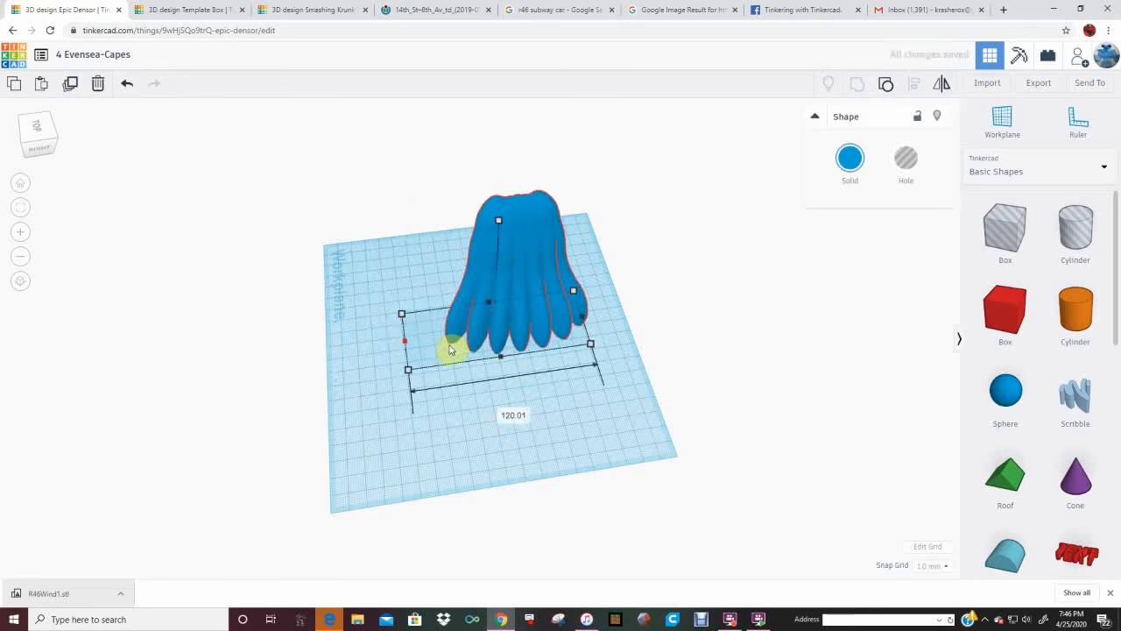
# Rotate the cape about 90 degrees on the workplane so its hollow inner side faces the front.
pyautogui.moveTo(371, 333); pyautogui.dragTo(491, 378, button='right')
pyautogui.moveTo(490, 377); pyautogui.dragTo(642, 254)
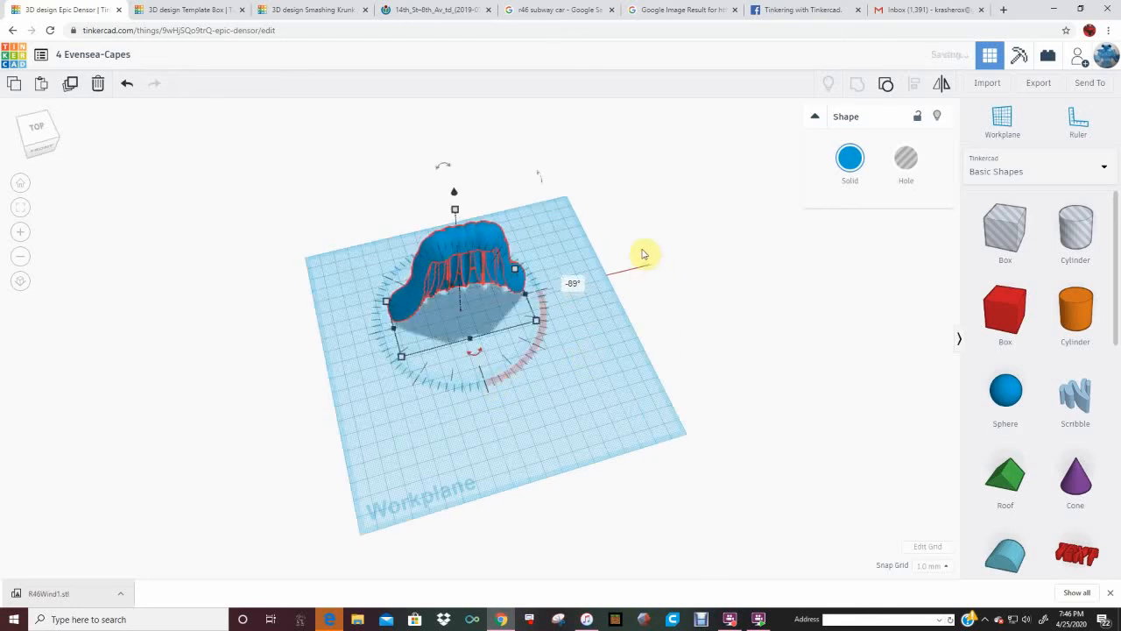
pyautogui.moveTo(642, 254); pyautogui.dragTo(496, 135, button='right')
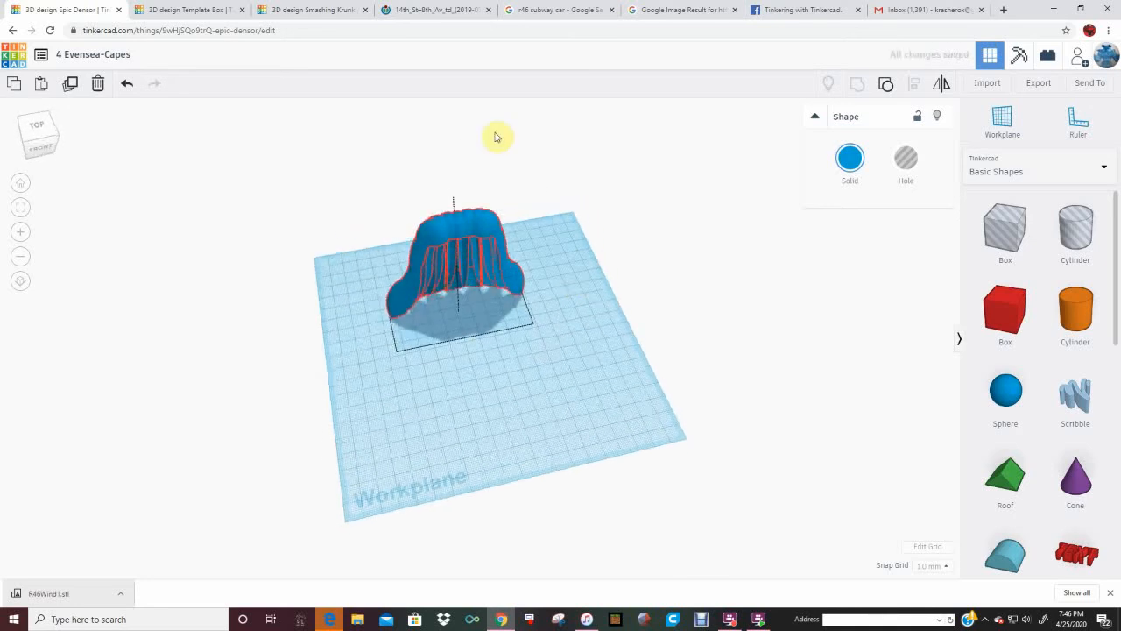
pyautogui.click(311, 12)
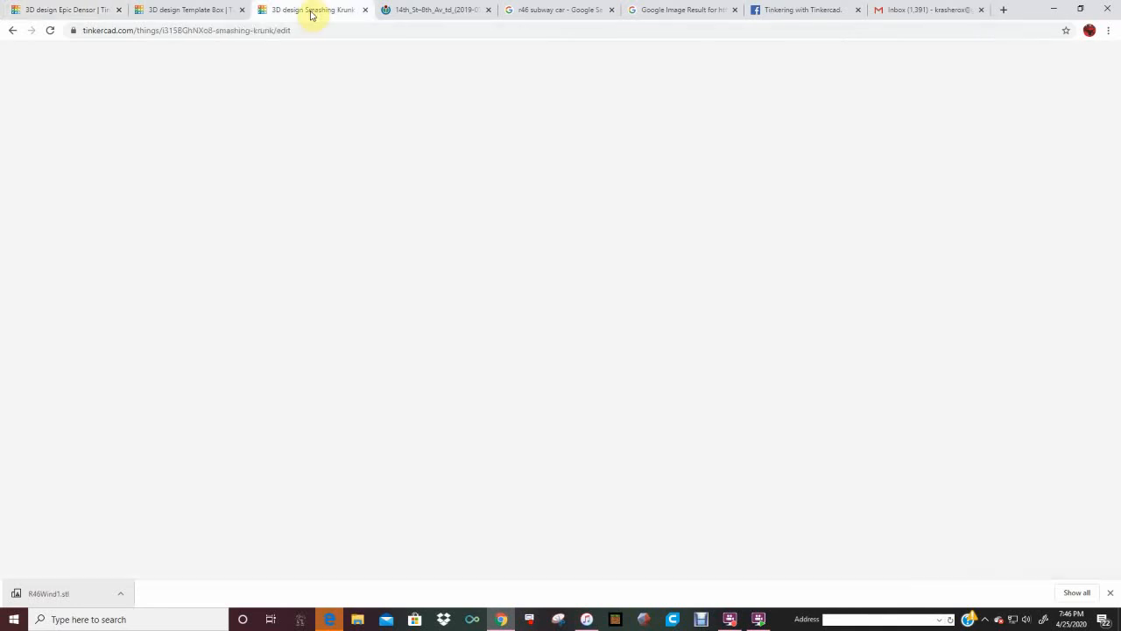
pyautogui.click(200, 11)
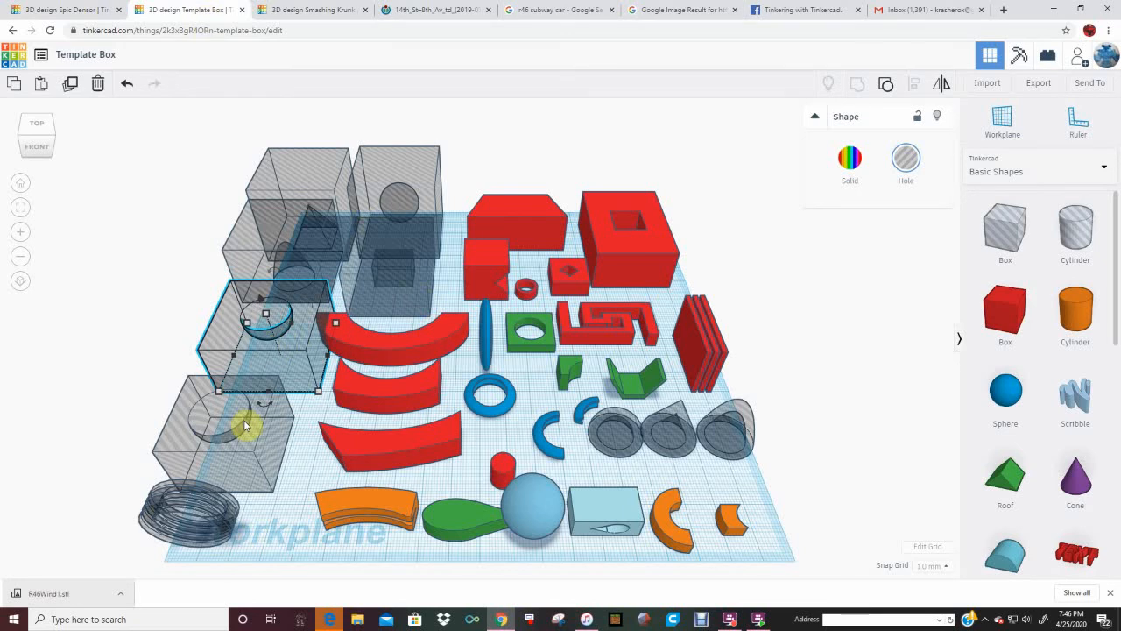
pyautogui.click(320, 11)
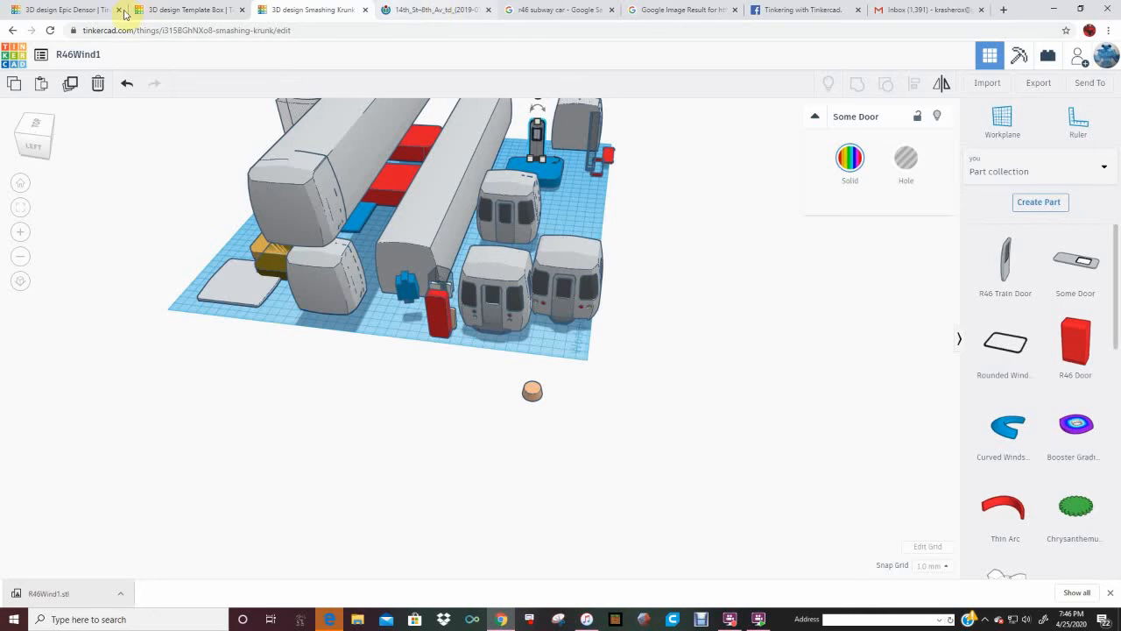
pyautogui.click(77, 9)
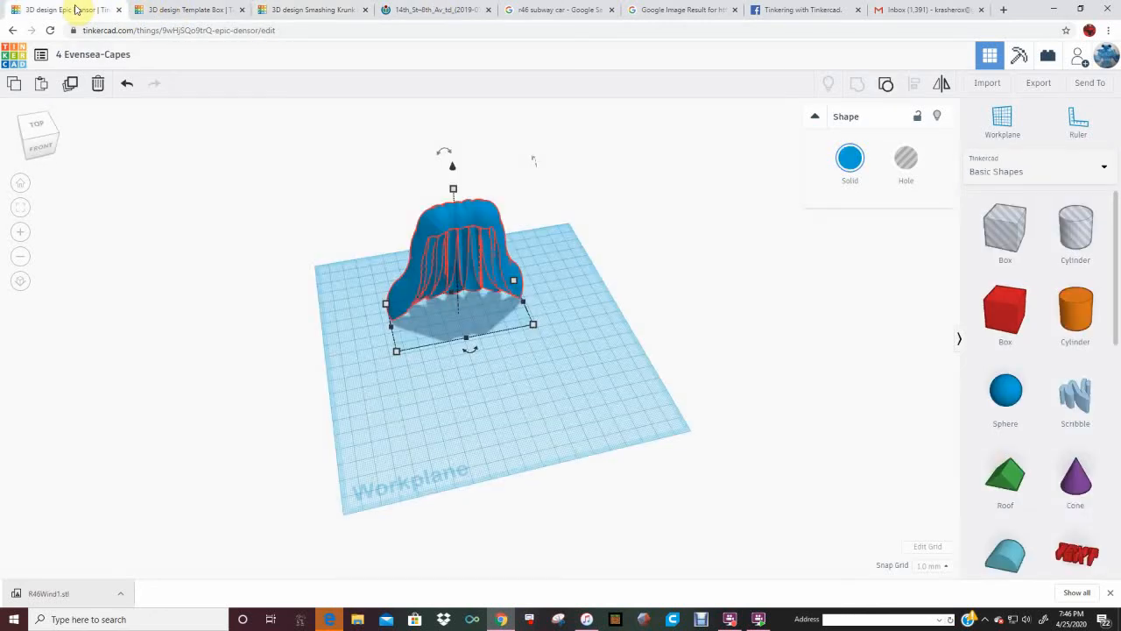
pyautogui.moveTo(1004, 311); pyautogui.dragTo(597, 328)
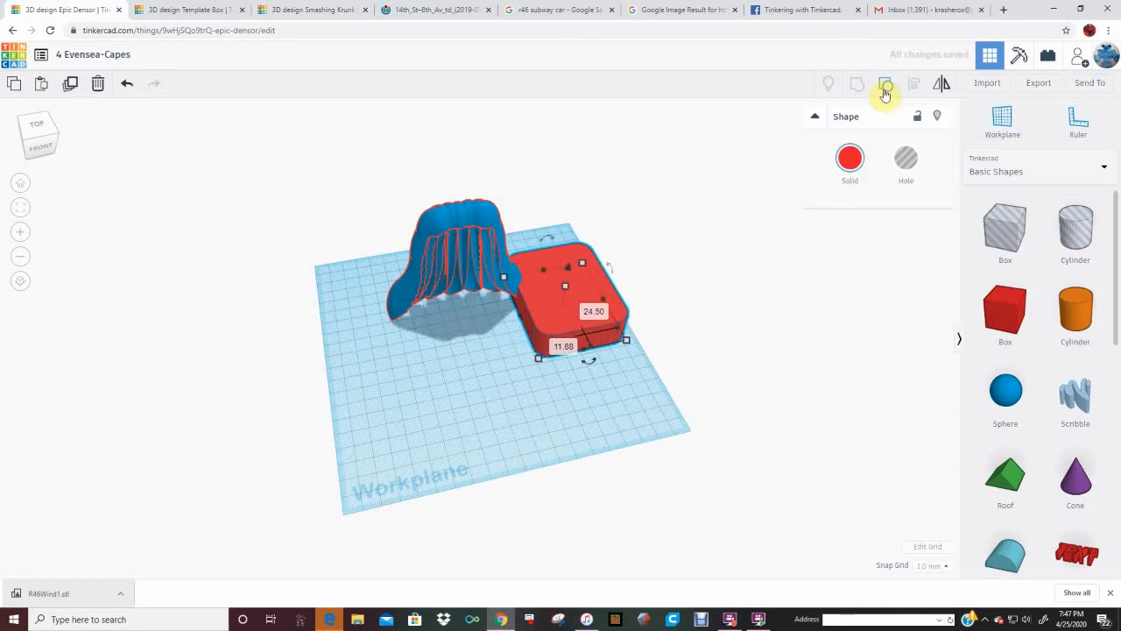
pyautogui.click(99, 82)
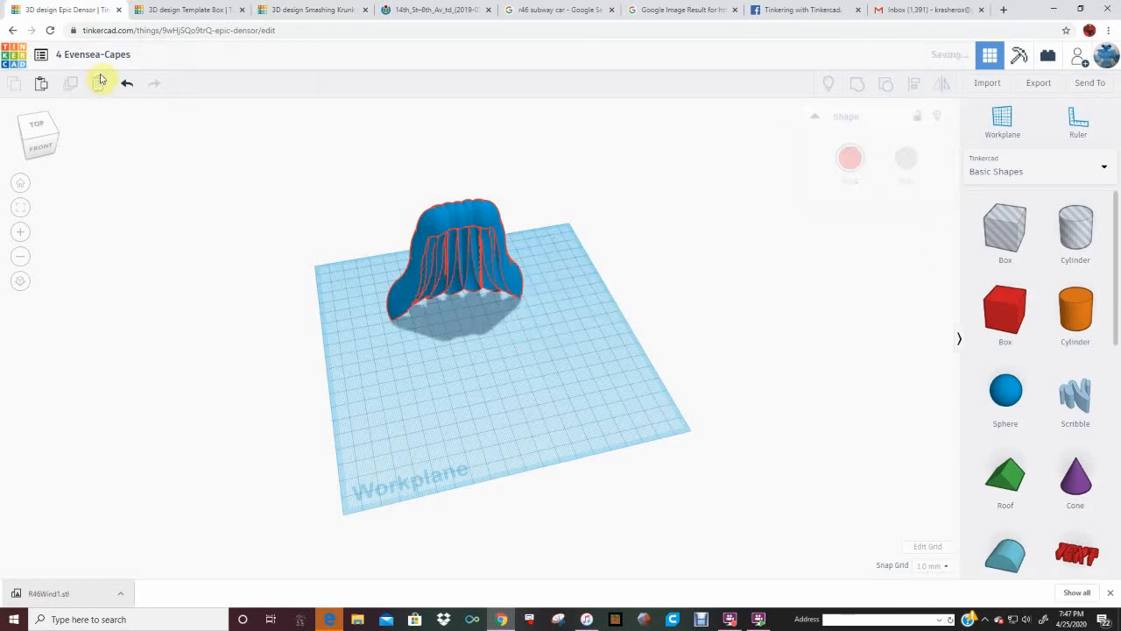
# Copy the front-left hole box with the round cutout from the Template Box design and paste it into the cape design.
pyautogui.click(184, 10)
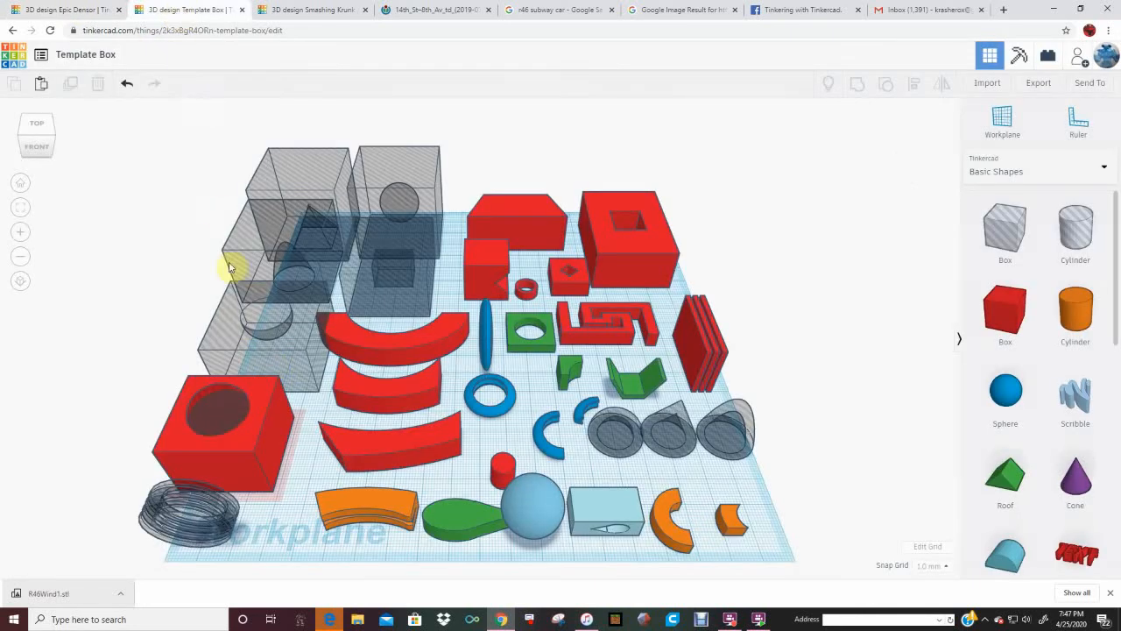
pyautogui.hotkey('ctrl', 'z')
pyautogui.hotkey('ctrl', 'z')
pyautogui.hotkey('ctrl', 'z')
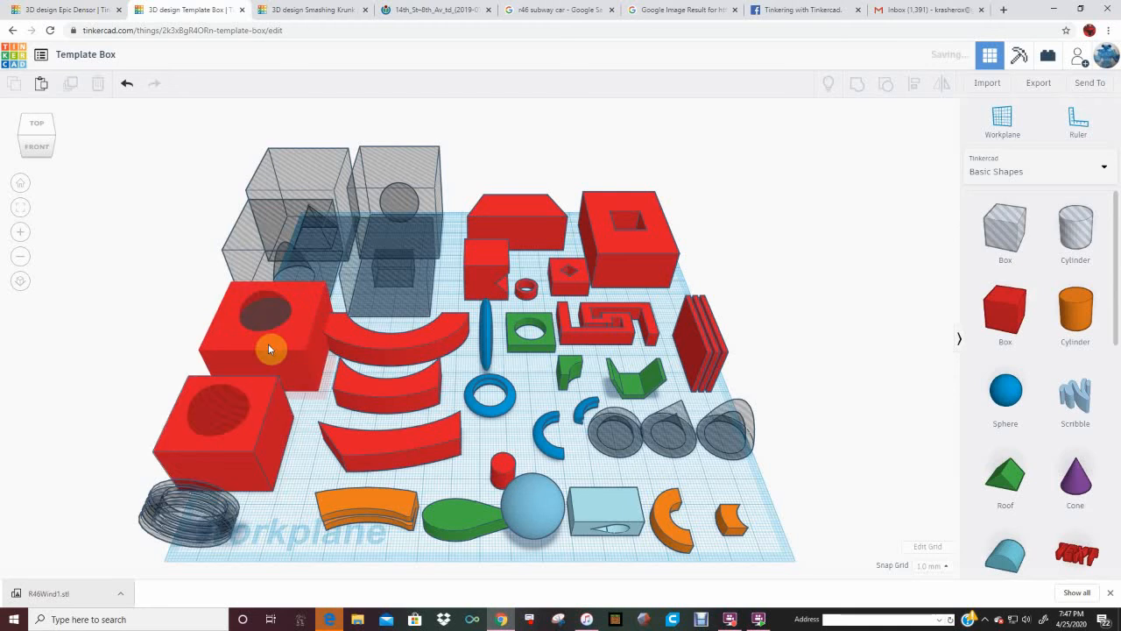
pyautogui.click(245, 445)
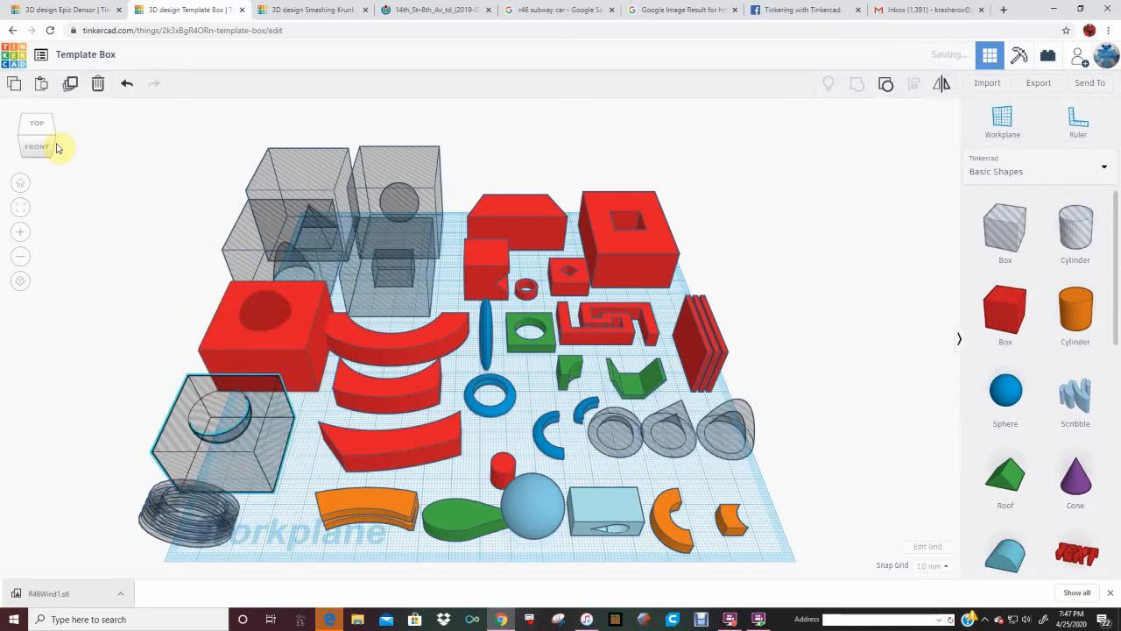
pyautogui.click(313, 11)
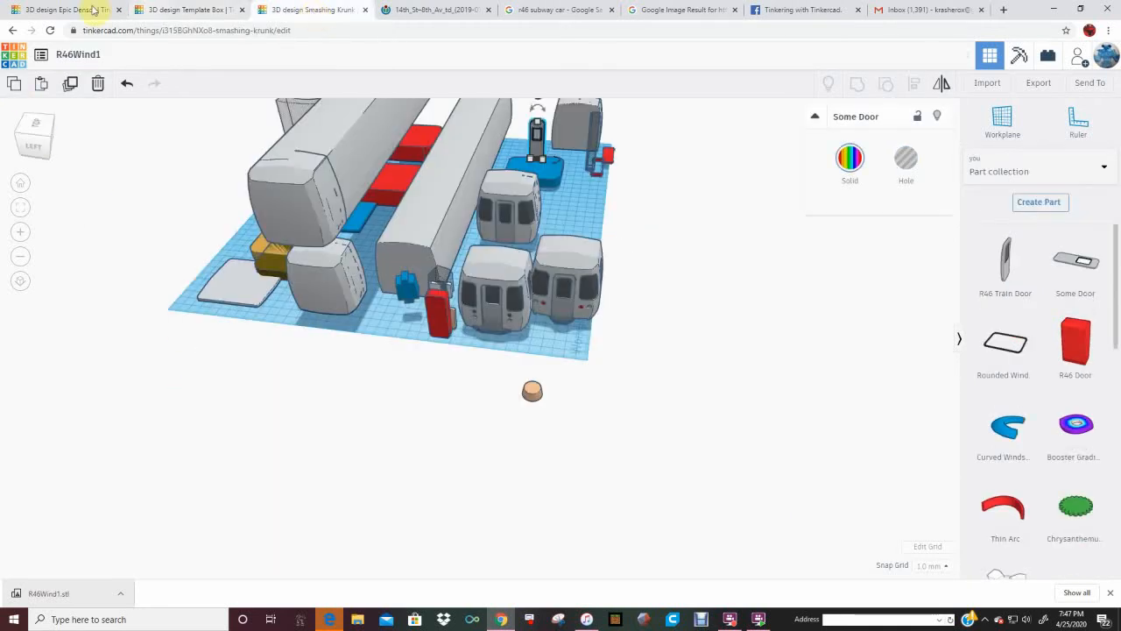
pyautogui.click(94, 10)
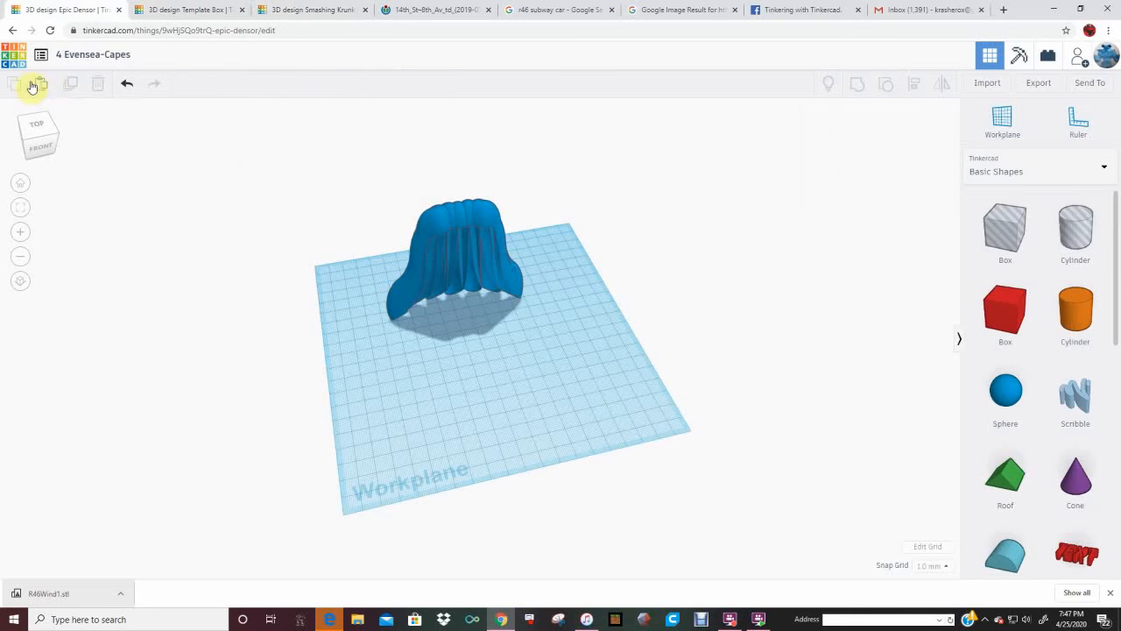
pyautogui.click(41, 86)
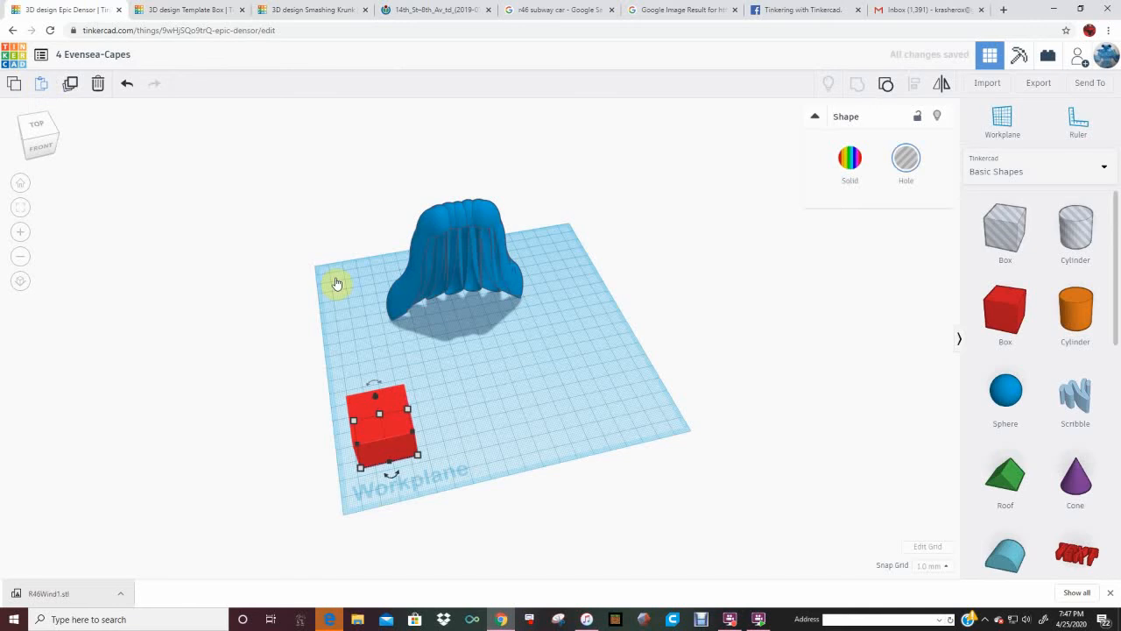
# Rotate the pasted hole box 180 degrees so its round cutout is turned over.
pyautogui.press('h')
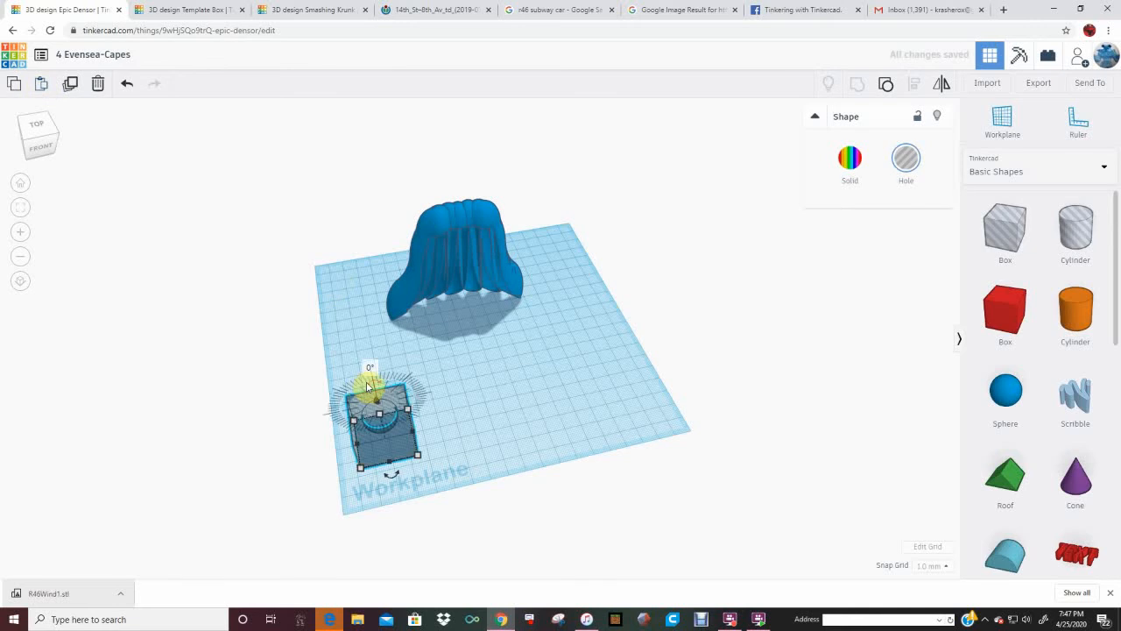
pyautogui.click(374, 369)
pyautogui.write('18')
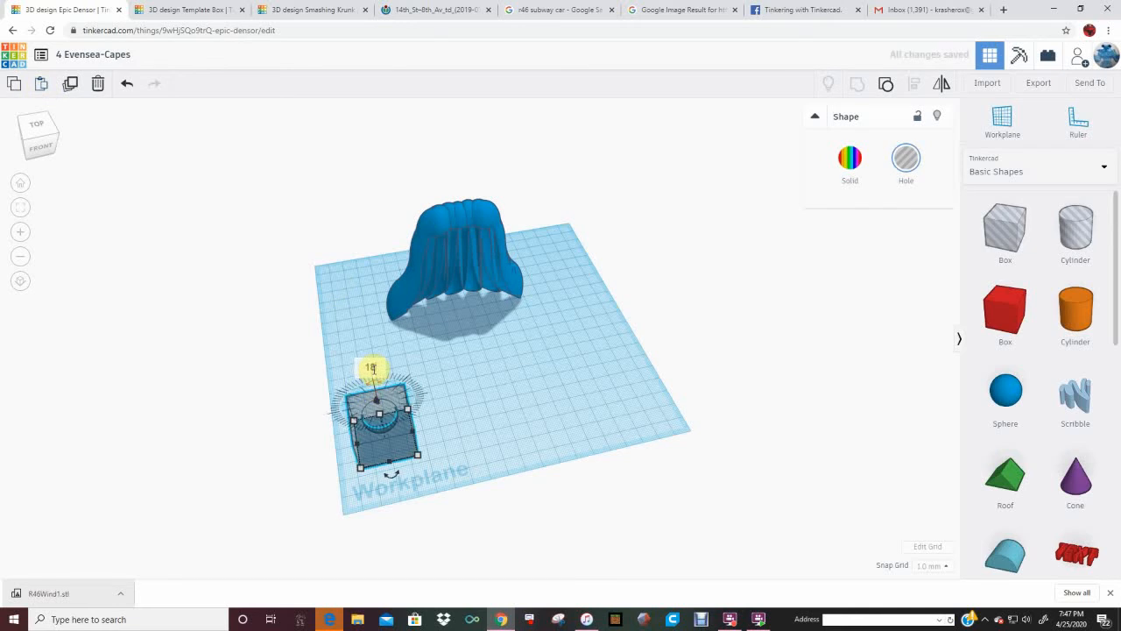
pyautogui.write('0')
pyautogui.press('Return')
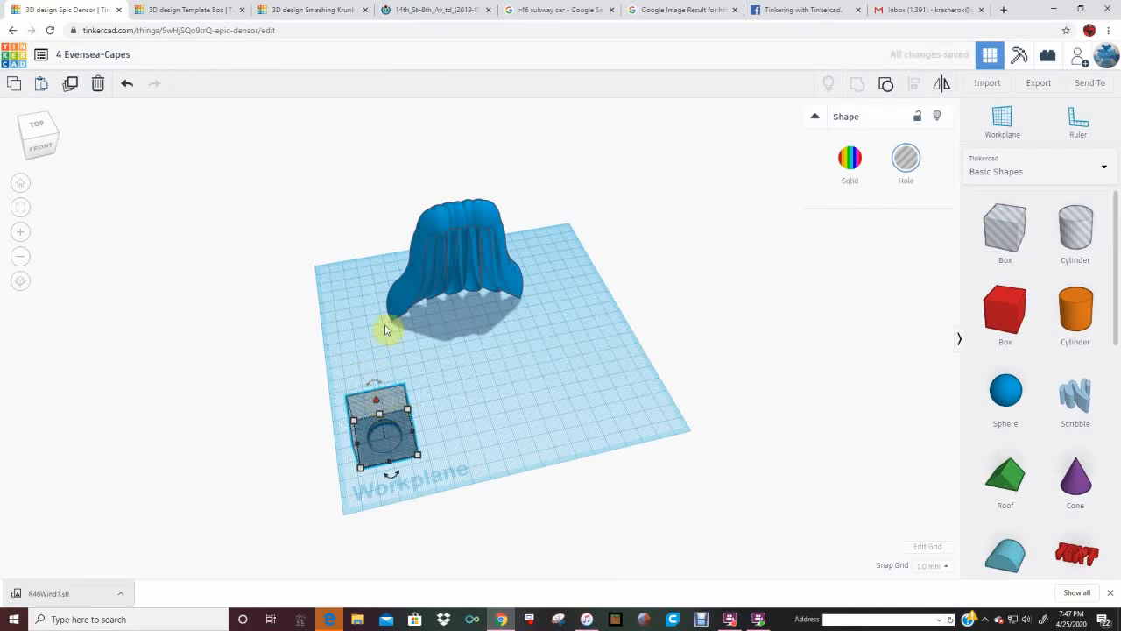
# Position the hole box over the cape's top, stretch it to 84 mm wide and 50 mm deep, and make it taller.
pyautogui.moveTo(378, 427); pyautogui.dragTo(389, 246)
pyautogui.moveTo(478, 247); pyautogui.dragTo(526, 233)
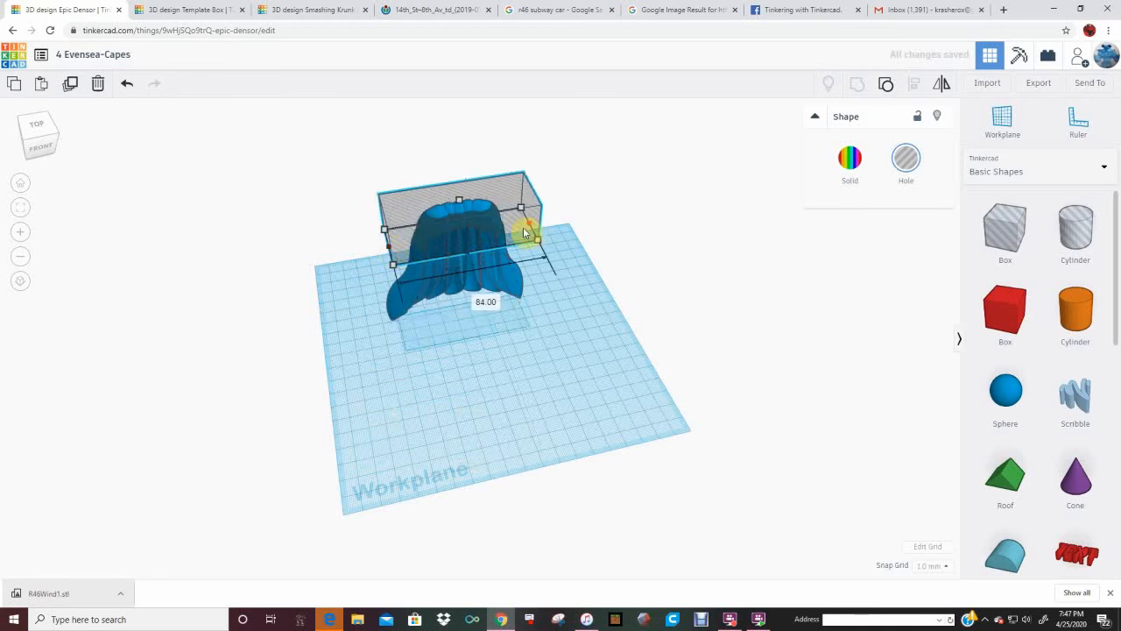
pyautogui.moveTo(616, 210); pyautogui.dragTo(482, 219, button='right')
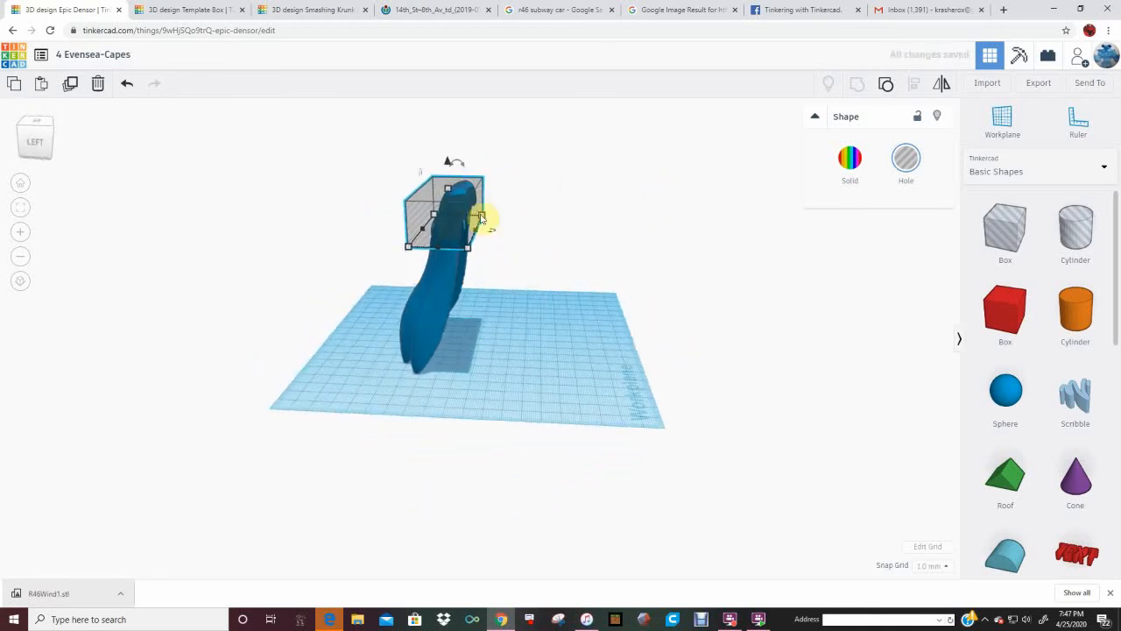
pyautogui.moveTo(477, 229); pyautogui.dragTo(508, 235)
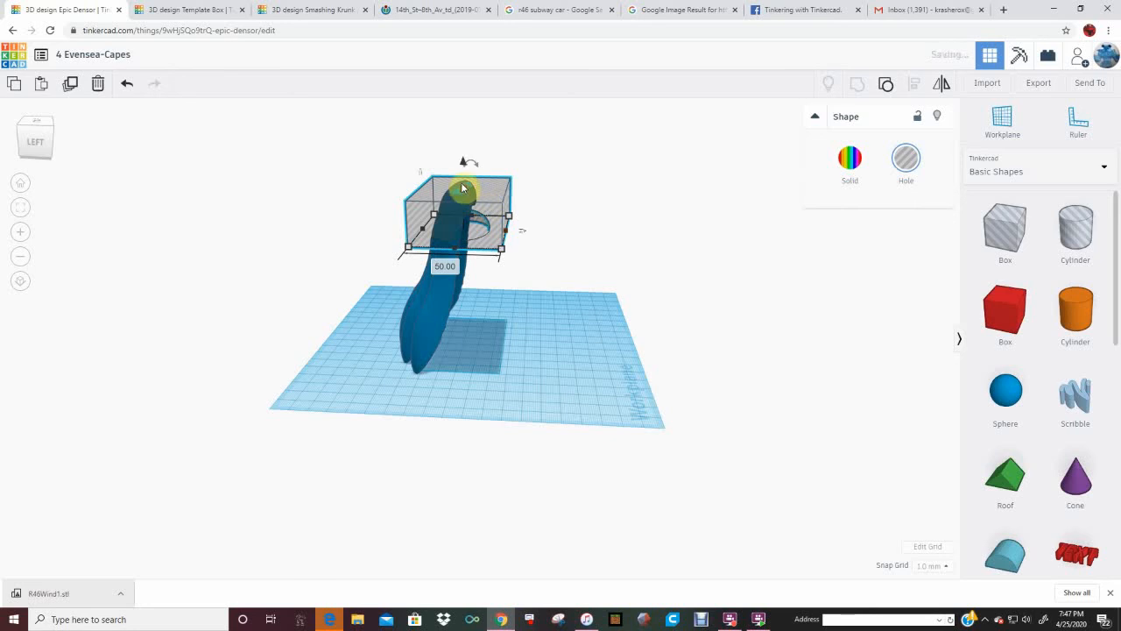
pyautogui.moveTo(465, 188); pyautogui.dragTo(478, 125)
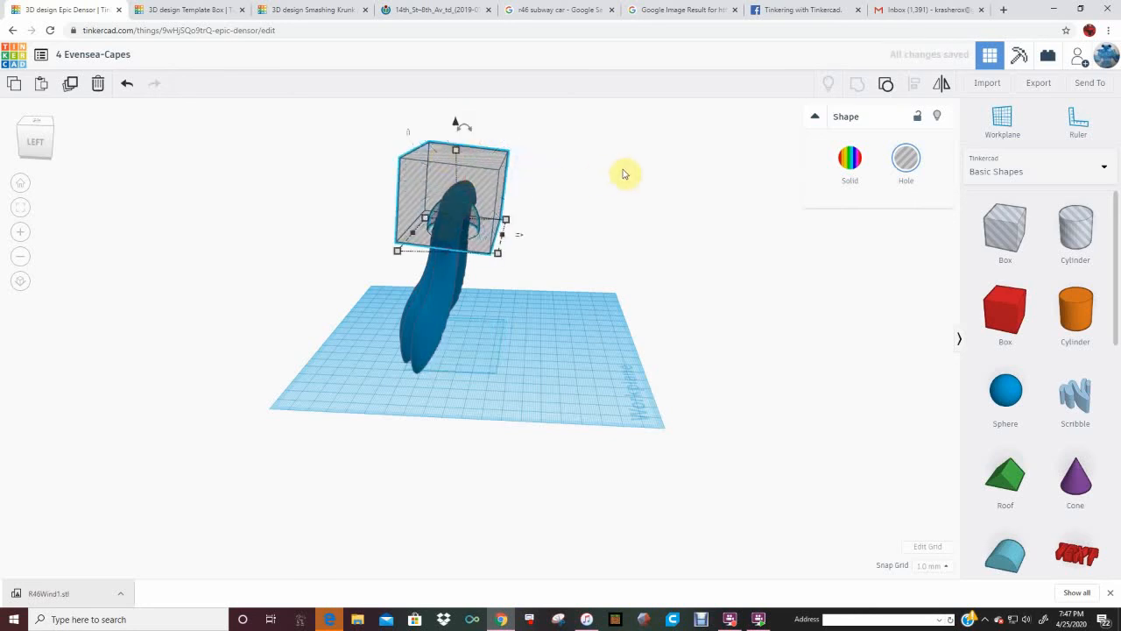
# Widen the hole box on both sides to 97 mm and raise its height to about 62.5 mm.
pyautogui.moveTo(623, 170); pyautogui.dragTo(683, 182, button='right')
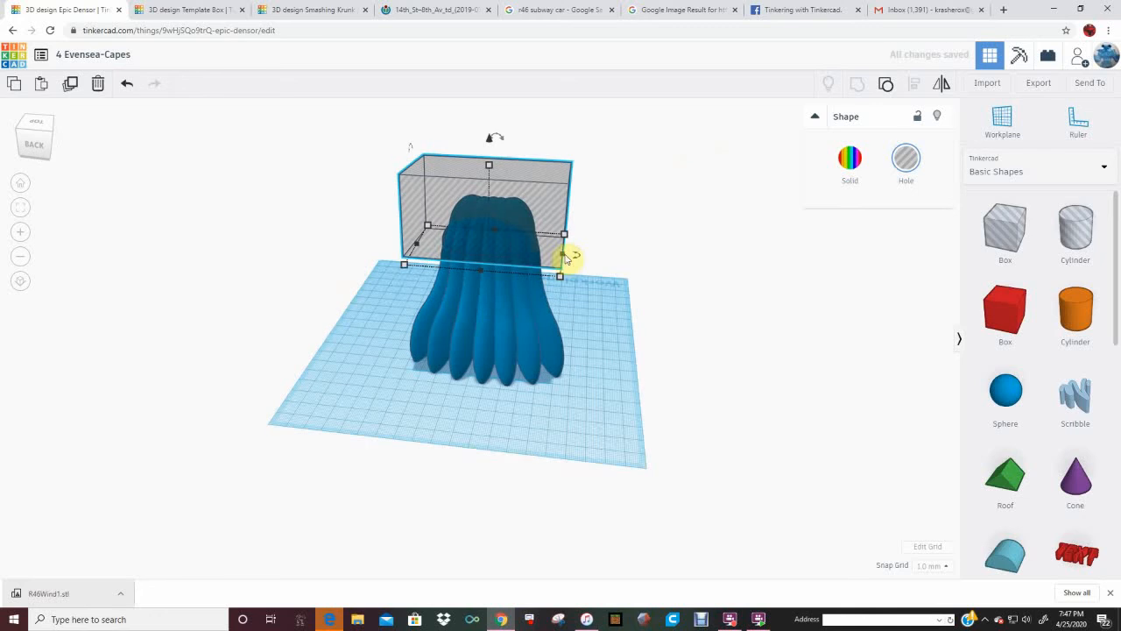
pyautogui.moveTo(567, 259); pyautogui.dragTo(572, 261)
pyautogui.moveTo(419, 243); pyautogui.dragTo(407, 245)
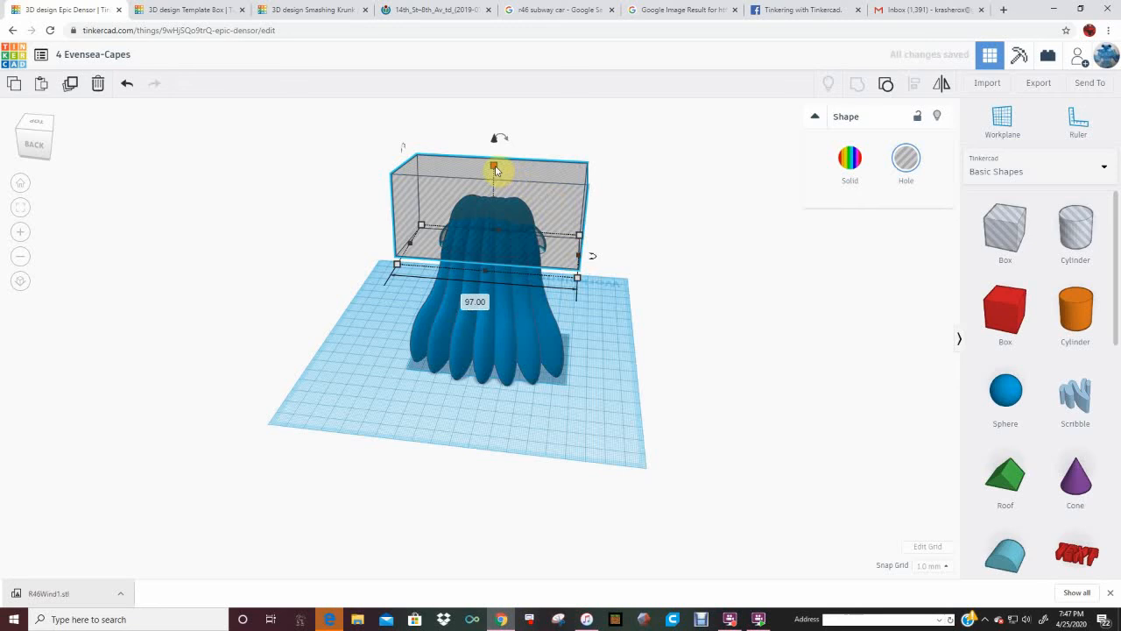
pyautogui.moveTo(492, 166); pyautogui.dragTo(498, 115)
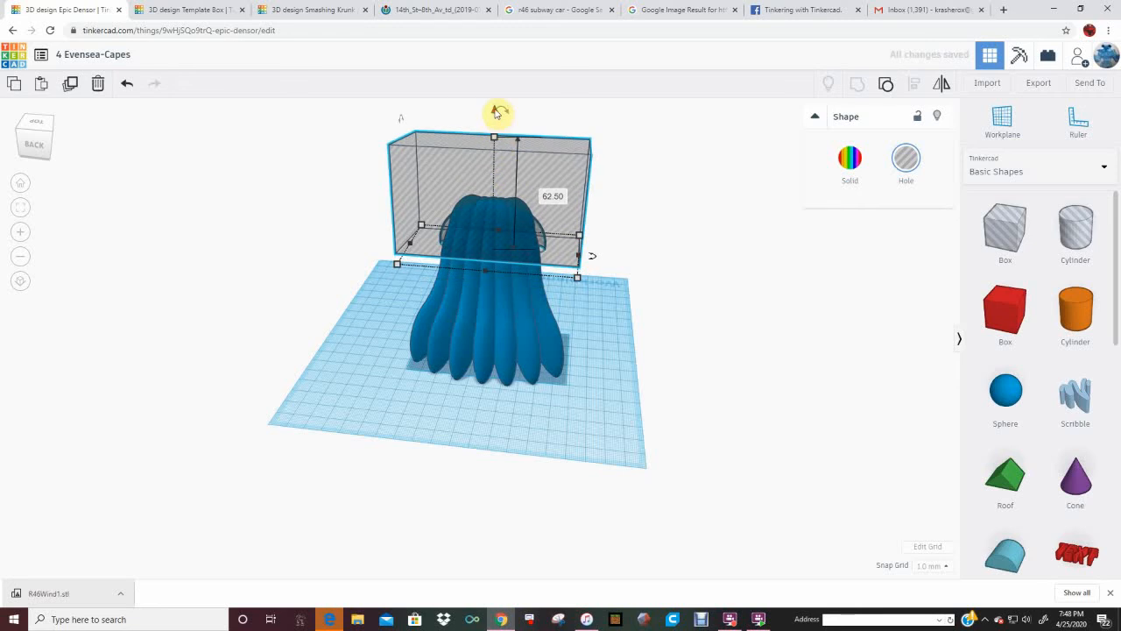
# Group the hole box with the cape to trim the cape's upper end to a rounded outline.
pyautogui.keyDown('shift'); pyautogui.click(416, 176); pyautogui.keyUp('shift')
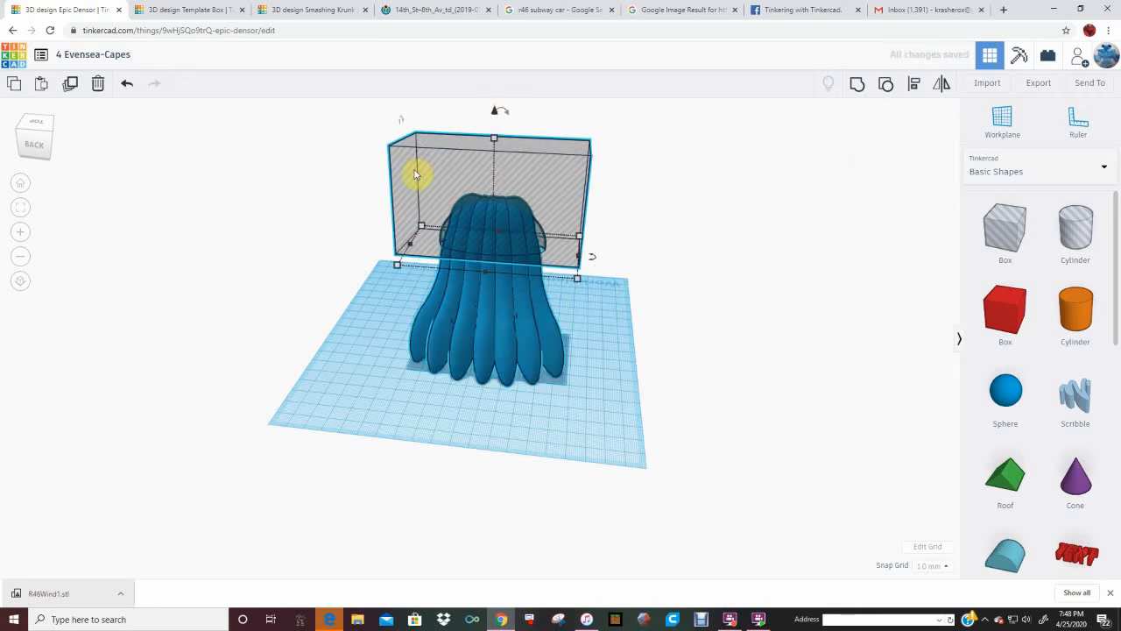
pyautogui.click(854, 94)
pyautogui.moveTo(798, 265); pyautogui.dragTo(543, 263, button='right')
# Place a hole box beside the cape, enlarge its base, and move it aside to the edge of the workplane.
pyautogui.click(1005, 230)
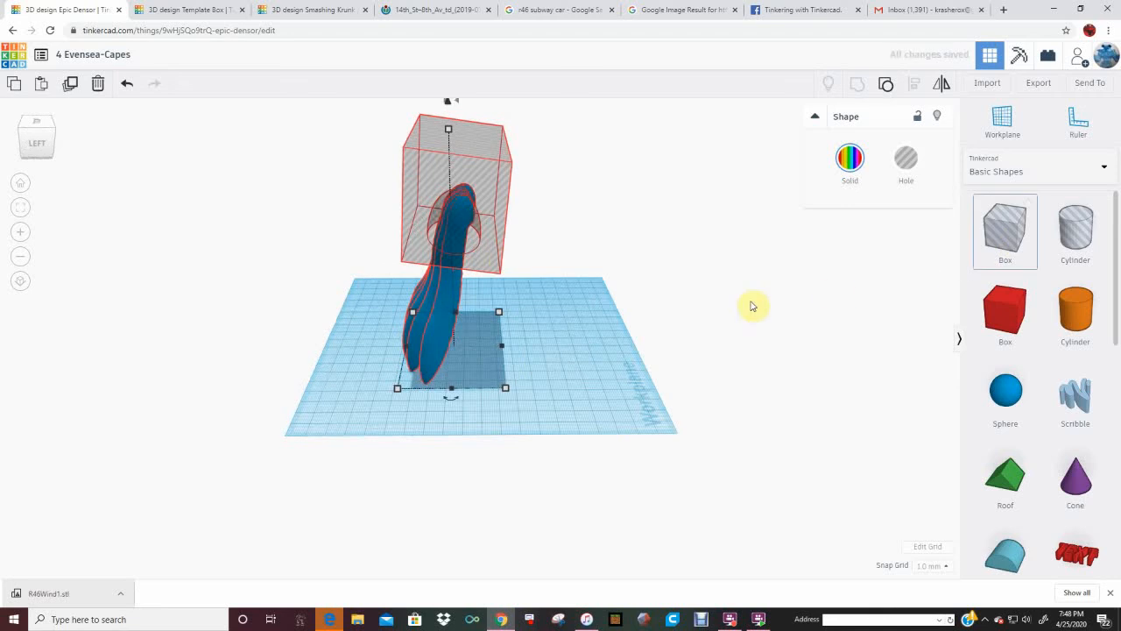
pyautogui.click(515, 366)
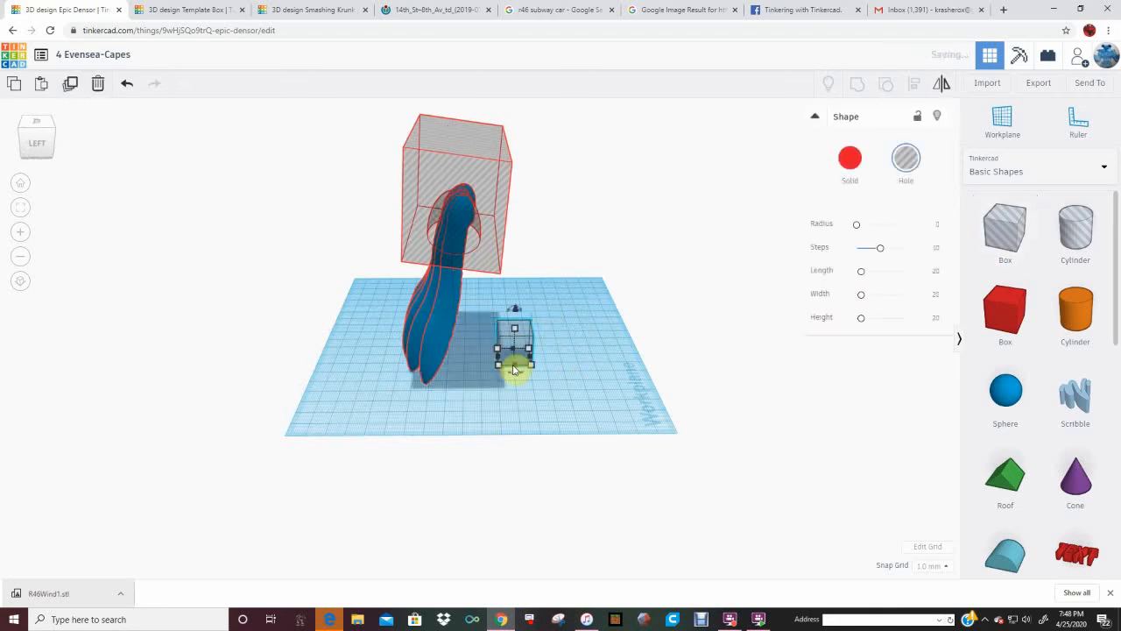
pyautogui.moveTo(515, 369); pyautogui.dragTo(452, 382)
pyautogui.moveTo(645, 305); pyautogui.dragTo(649, 344, button='right')
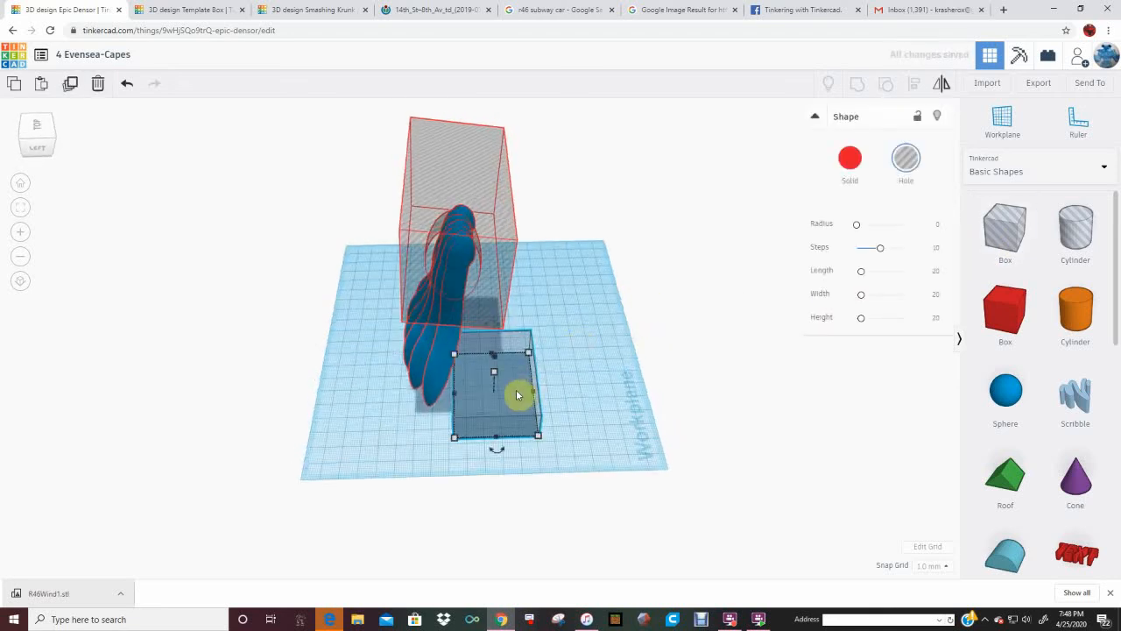
pyautogui.moveTo(516, 394); pyautogui.dragTo(603, 274)
# Place a sphere under the cape, stretch it into a wide flat disc, and turn it into a hole.
pyautogui.click(1006, 392)
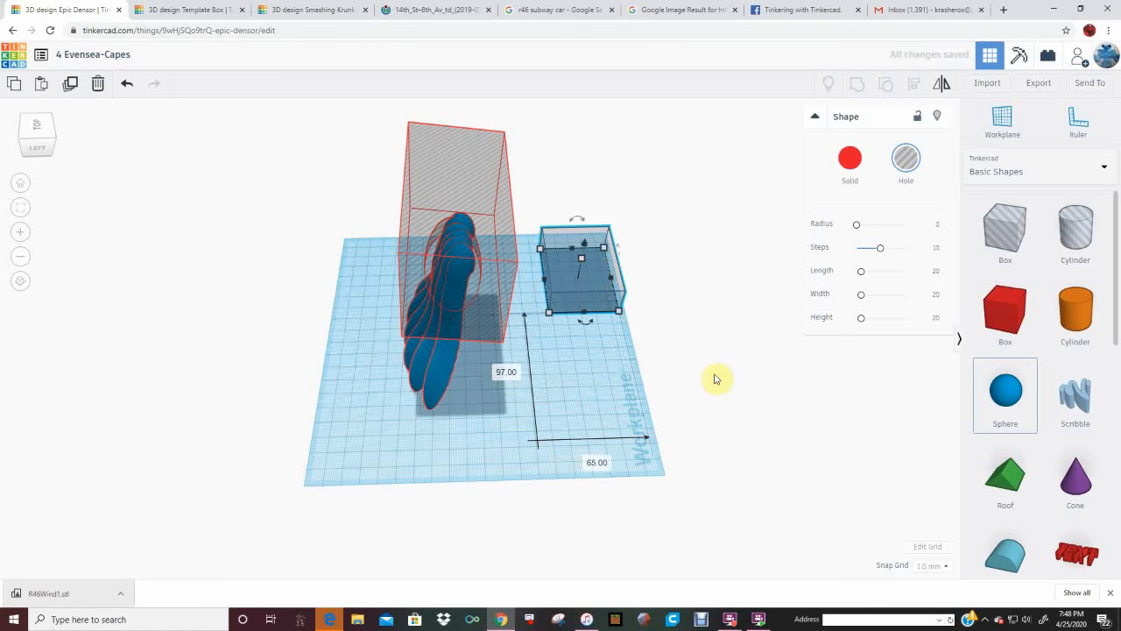
pyautogui.click(549, 406)
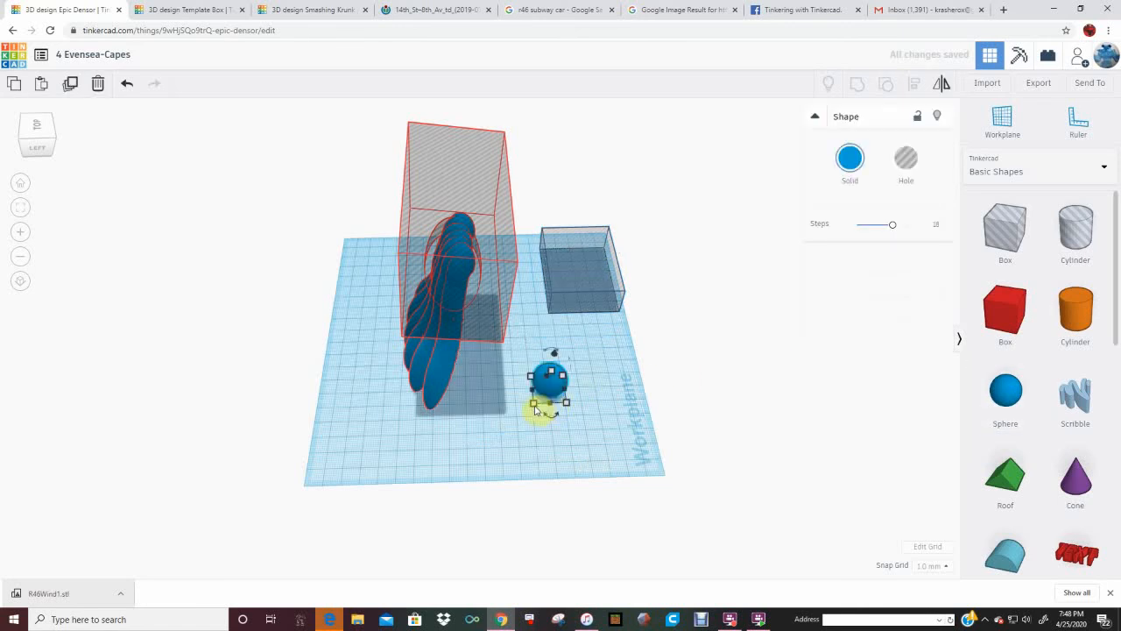
pyautogui.moveTo(532, 404); pyautogui.dragTo(326, 470)
pyautogui.moveTo(436, 482); pyautogui.dragTo(438, 558)
pyautogui.click(498, 393)
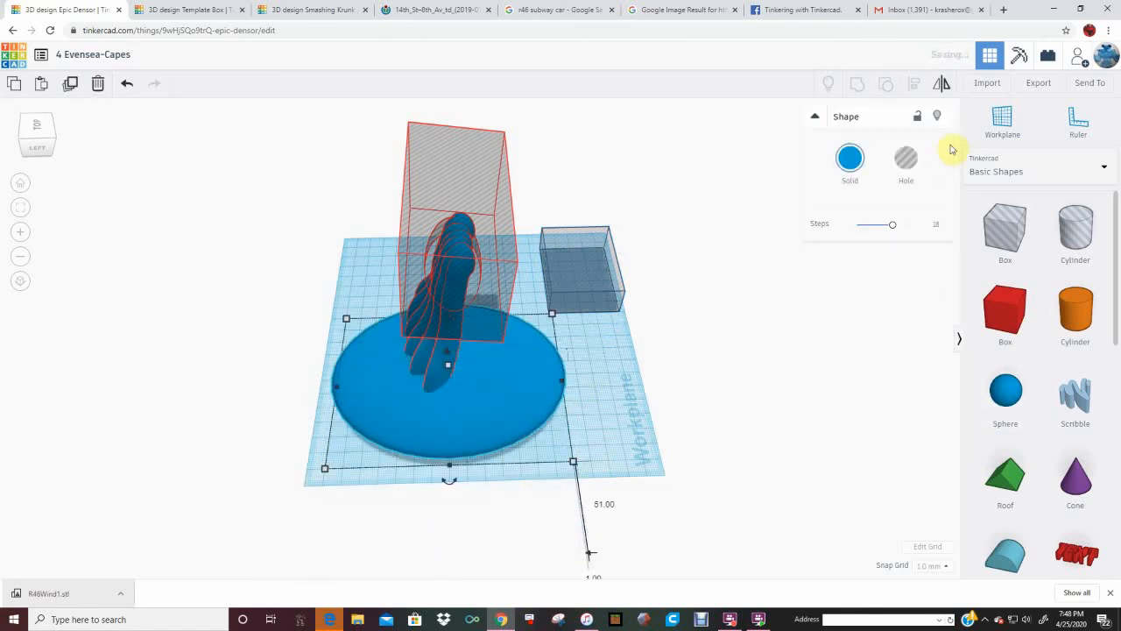
pyautogui.click(908, 160)
# Widen the hole disc to 168 mm across the cape's width and lower it by 4 mm.
pyautogui.moveTo(585, 326); pyautogui.dragTo(473, 338, button='right')
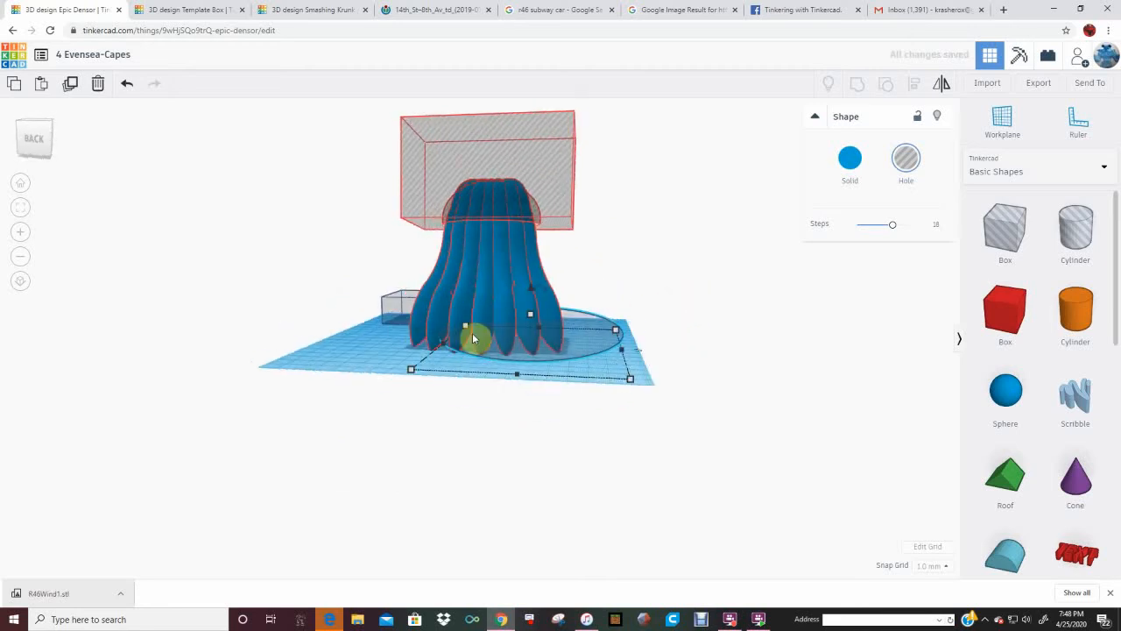
pyautogui.moveTo(444, 342); pyautogui.dragTo(373, 348)
pyautogui.moveTo(502, 268); pyautogui.dragTo(447, 303, button='right')
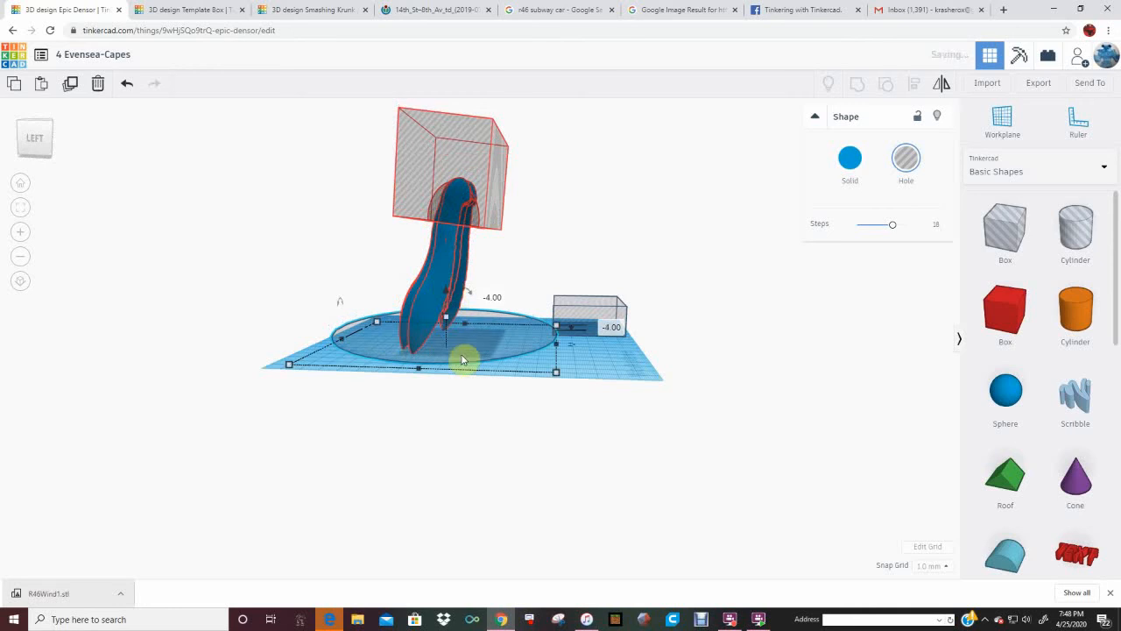
pyautogui.moveTo(464, 358); pyautogui.dragTo(613, 380, button='right')
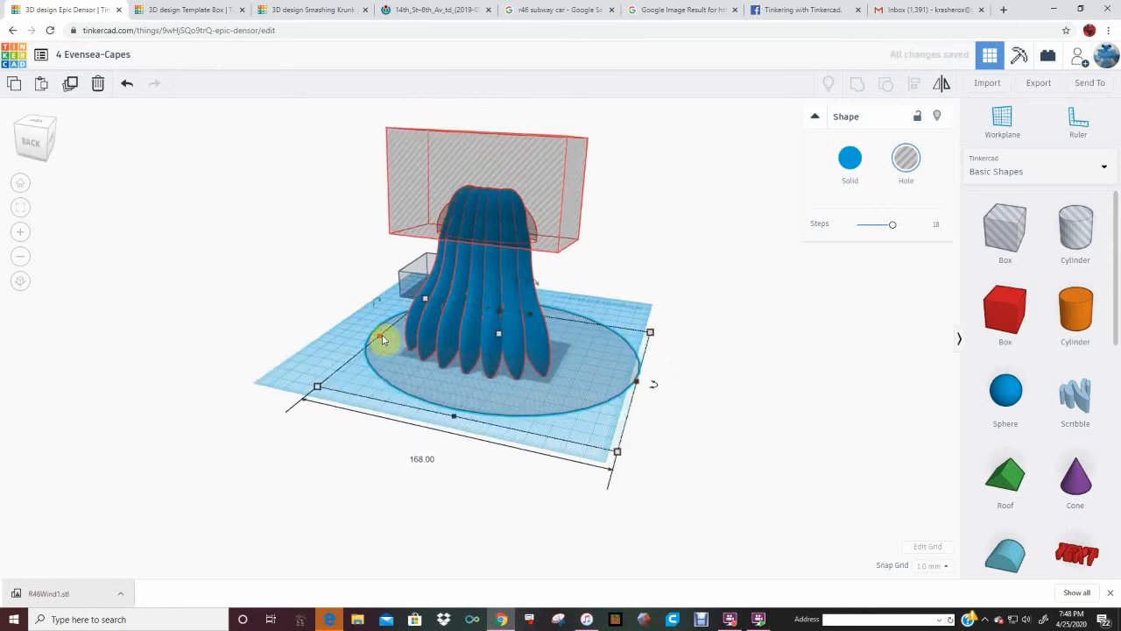
# Tilt the hole disc so its edge in front of the cape rises and its back edge drops below the workplane.
pyautogui.moveTo(566, 342); pyautogui.dragTo(395, 316, button='right')
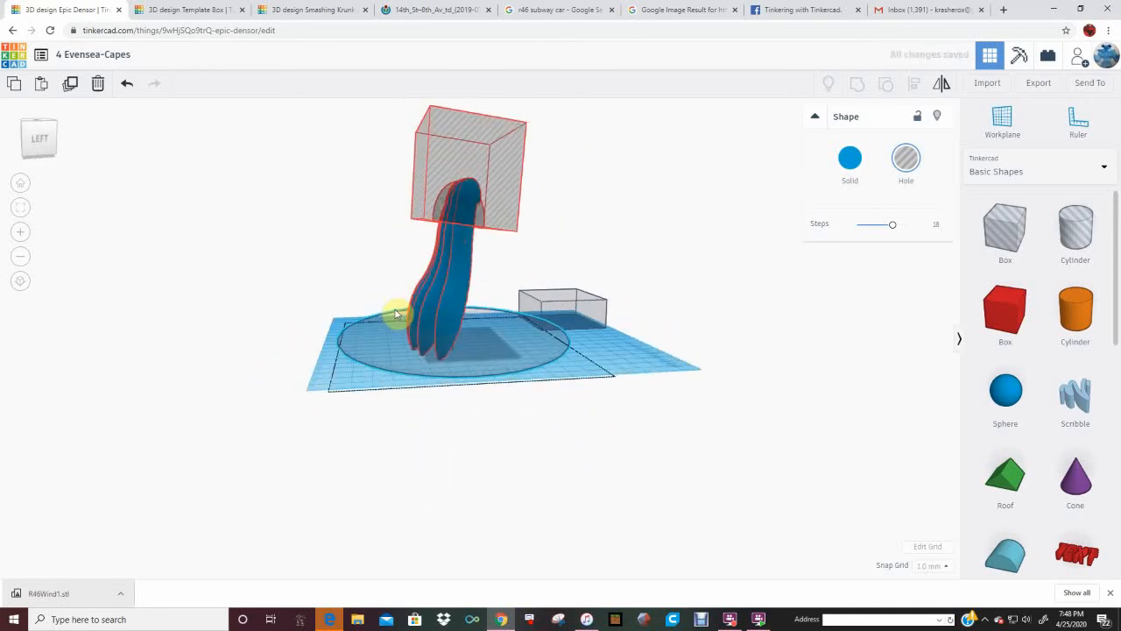
pyautogui.moveTo(420, 306); pyautogui.dragTo(422, 253)
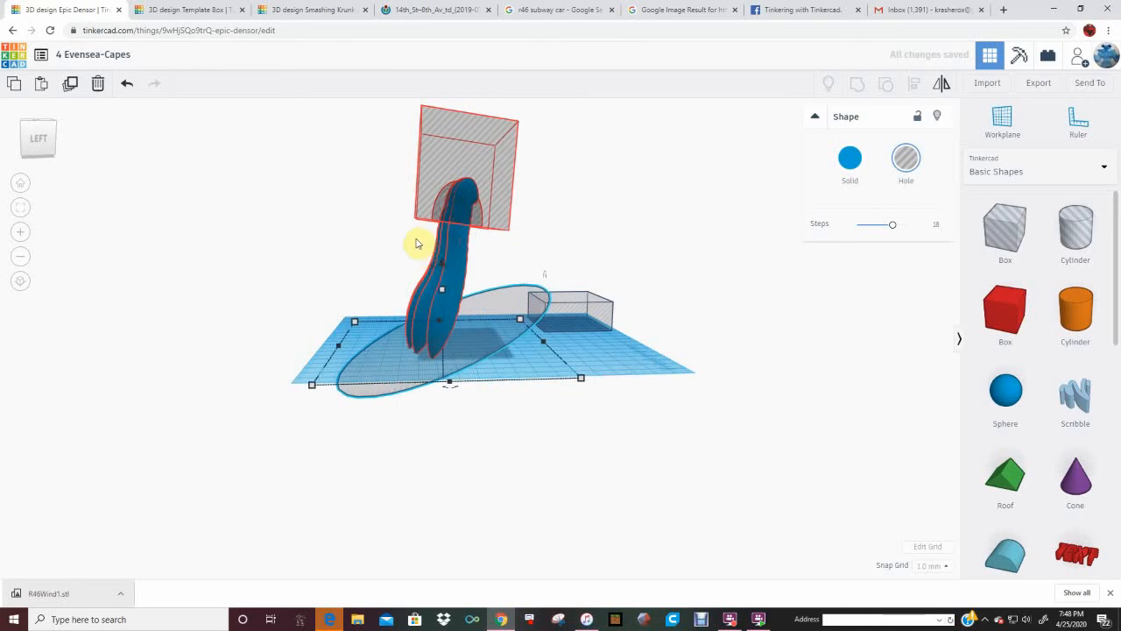
# Move the spare hole box 24 mm farther out, away from the hole disc.
pyautogui.moveTo(415, 240); pyautogui.dragTo(755, 318, button='right')
pyautogui.moveTo(523, 379); pyautogui.dragTo(570, 382, button='right')
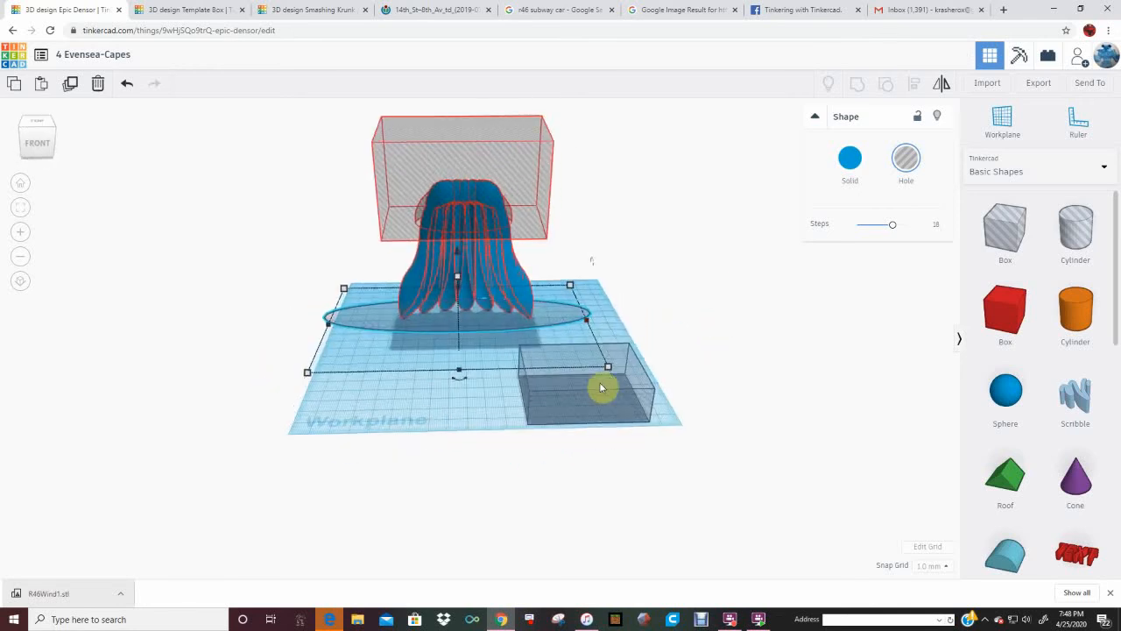
pyautogui.moveTo(566, 389); pyautogui.dragTo(610, 387)
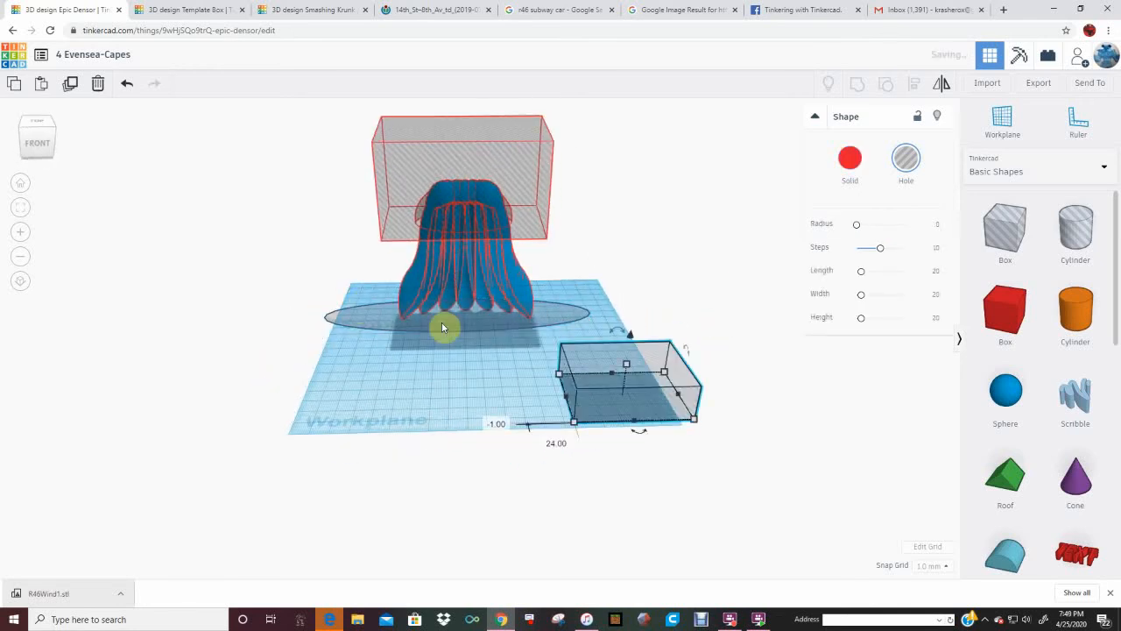
# Ungroup the cape from the hole box over its top.
pyautogui.moveTo(442, 322)
pyautogui.mouseDown(button='right')
pyautogui.moveTo(499, 336)
pyautogui.moveTo(446, 331)
pyautogui.mouseUp(button='right')
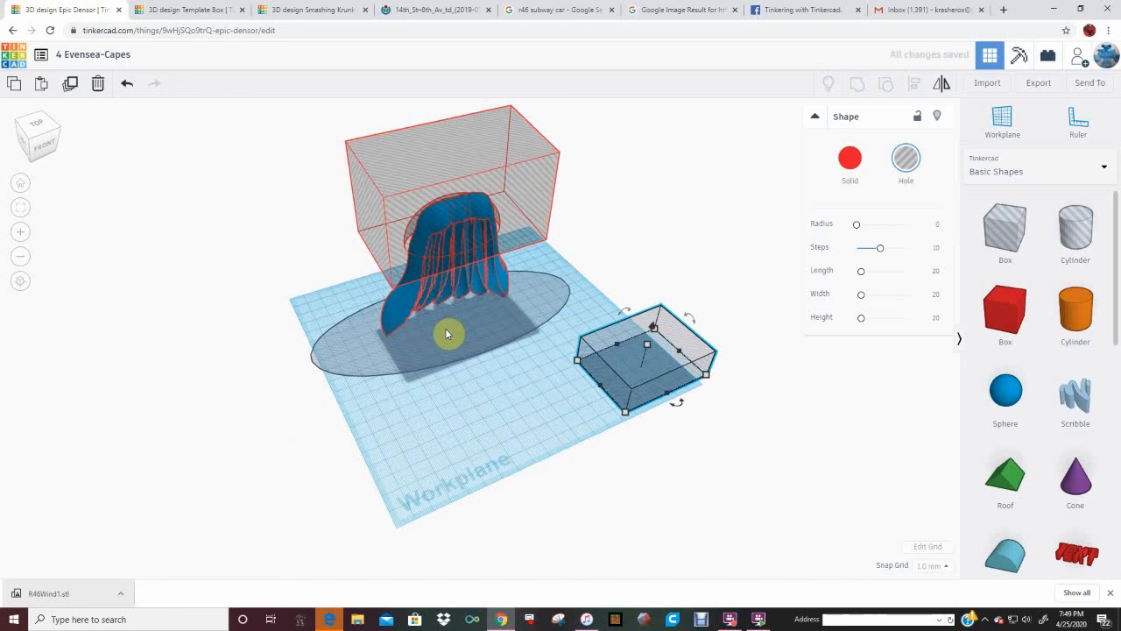
pyautogui.click(488, 226)
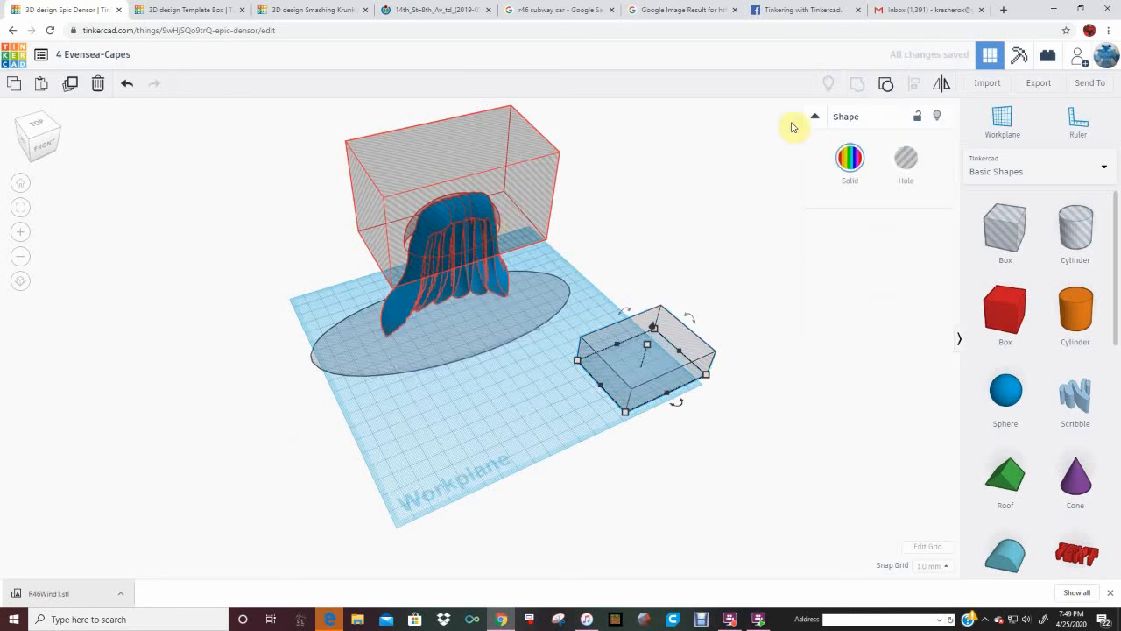
pyautogui.click(516, 373)
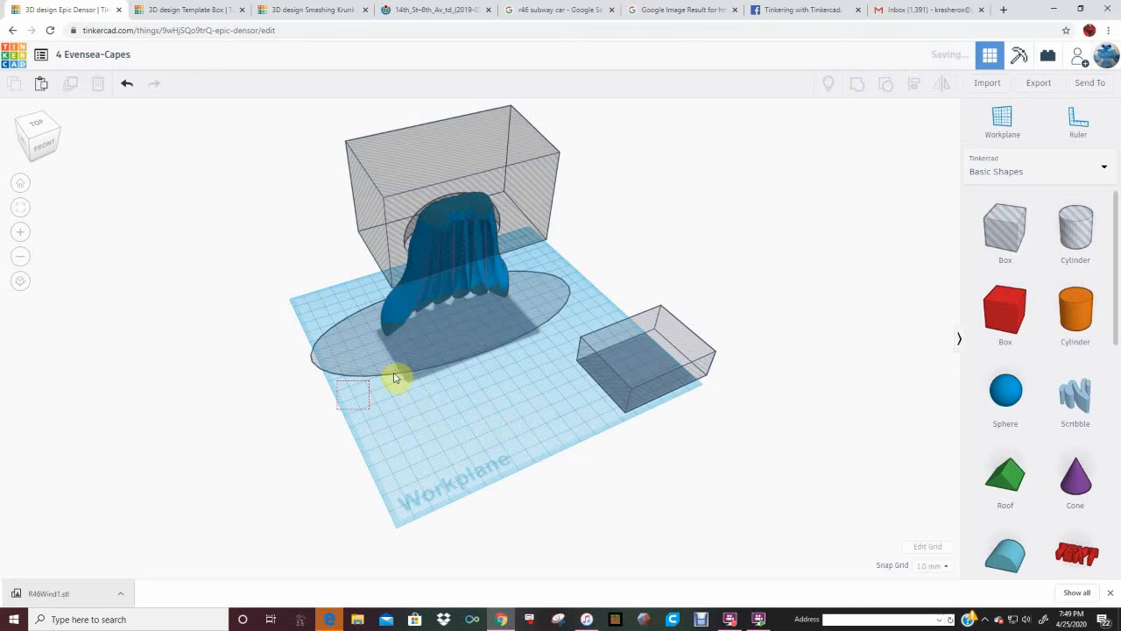
# Tilt the hole disc a further 11 degrees and stretch it to about 132 mm from front to back.
pyautogui.moveTo(366, 401); pyautogui.dragTo(600, 394, button='right')
pyautogui.click(481, 314)
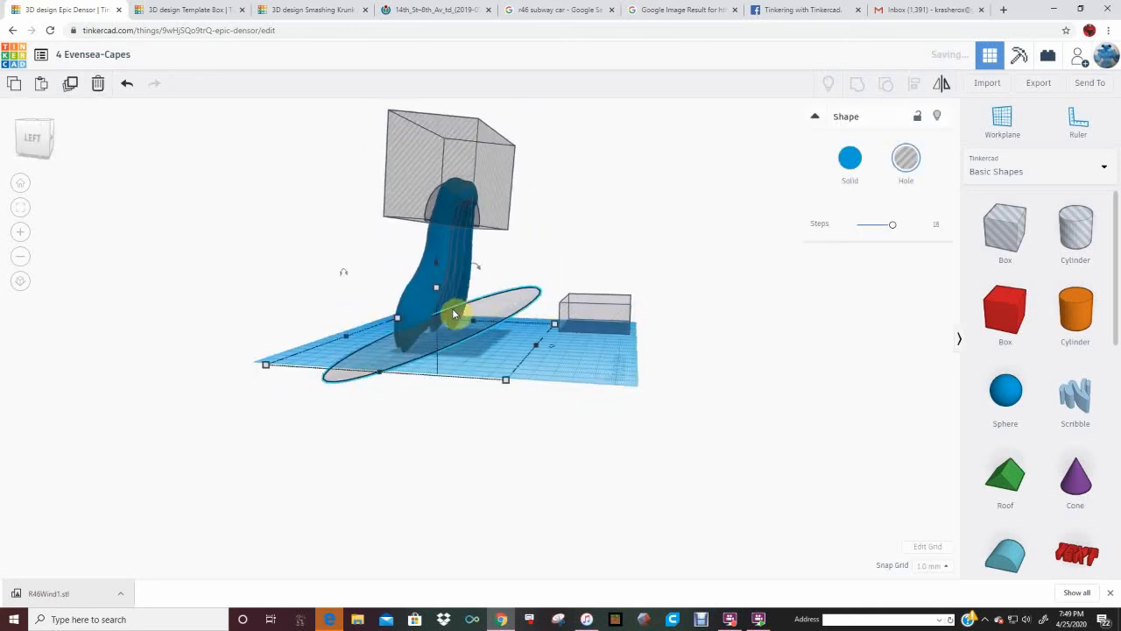
pyautogui.moveTo(462, 260); pyautogui.dragTo(445, 219)
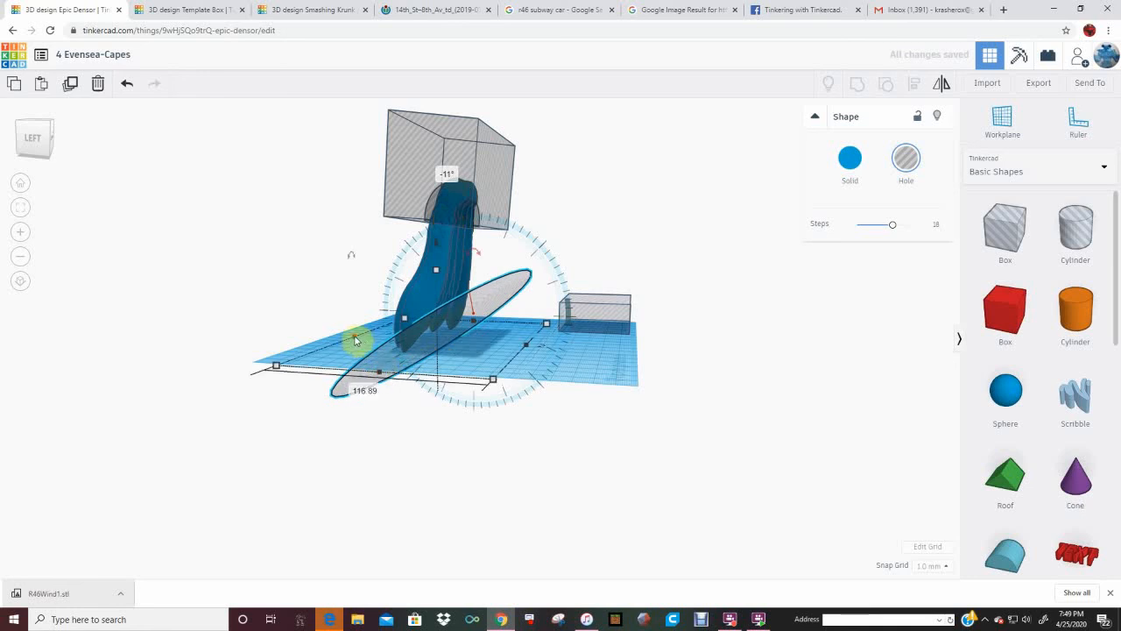
pyautogui.moveTo(355, 340); pyautogui.dragTo(336, 338)
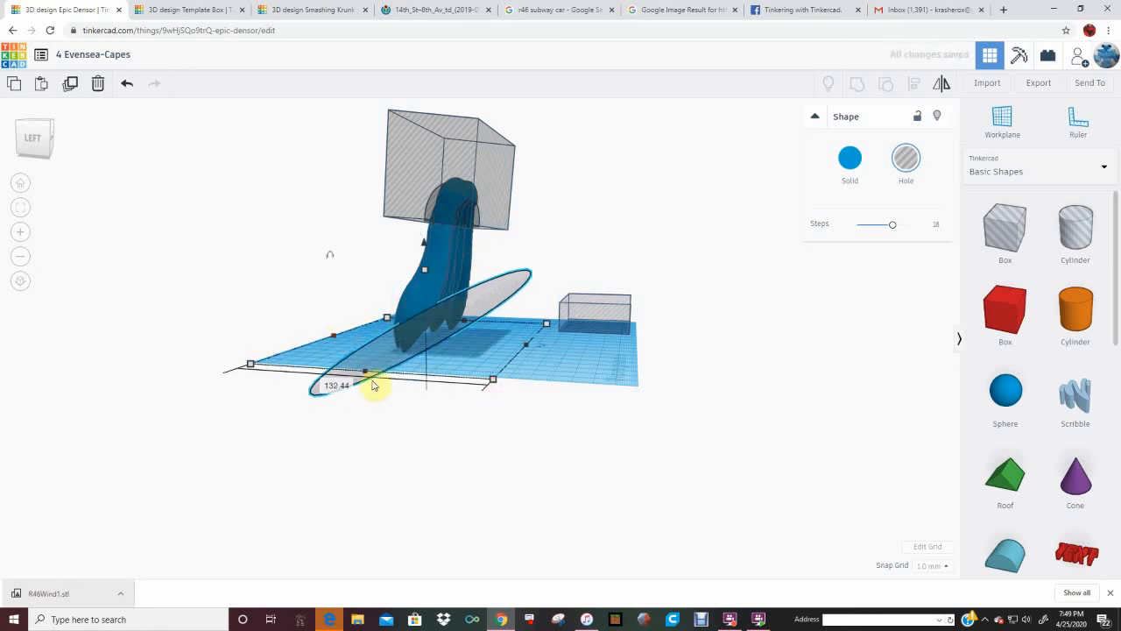
# Group the cape with the upper hole box and the tilted hole disc to trim its top and lower hem.
pyautogui.moveTo(278, 377); pyautogui.dragTo(523, 183)
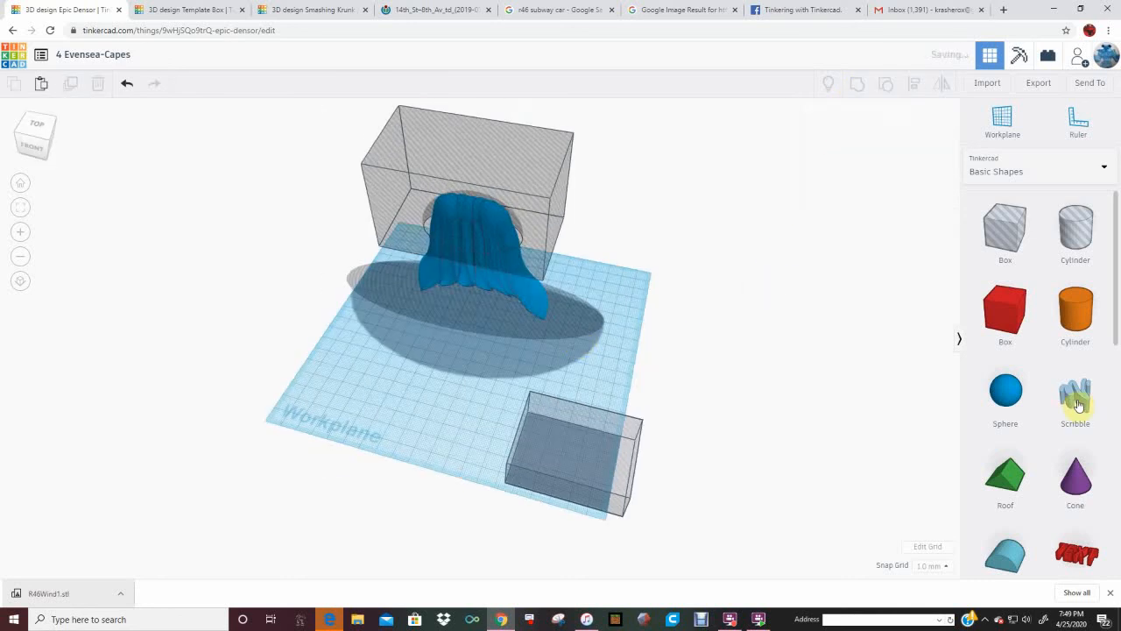
# Add a Scribble shape in front of the cape and draw a long hooked curve, thickened along its inner side.
pyautogui.moveTo(1077, 403); pyautogui.dragTo(443, 372)
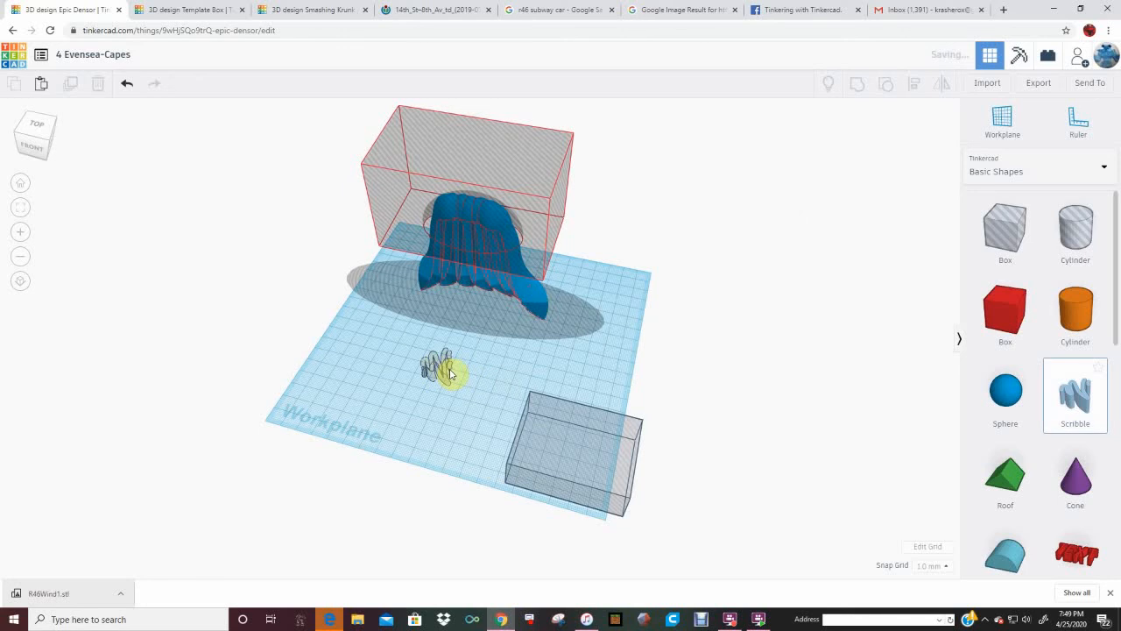
pyautogui.moveTo(450, 374); pyautogui.dragTo(451, 374)
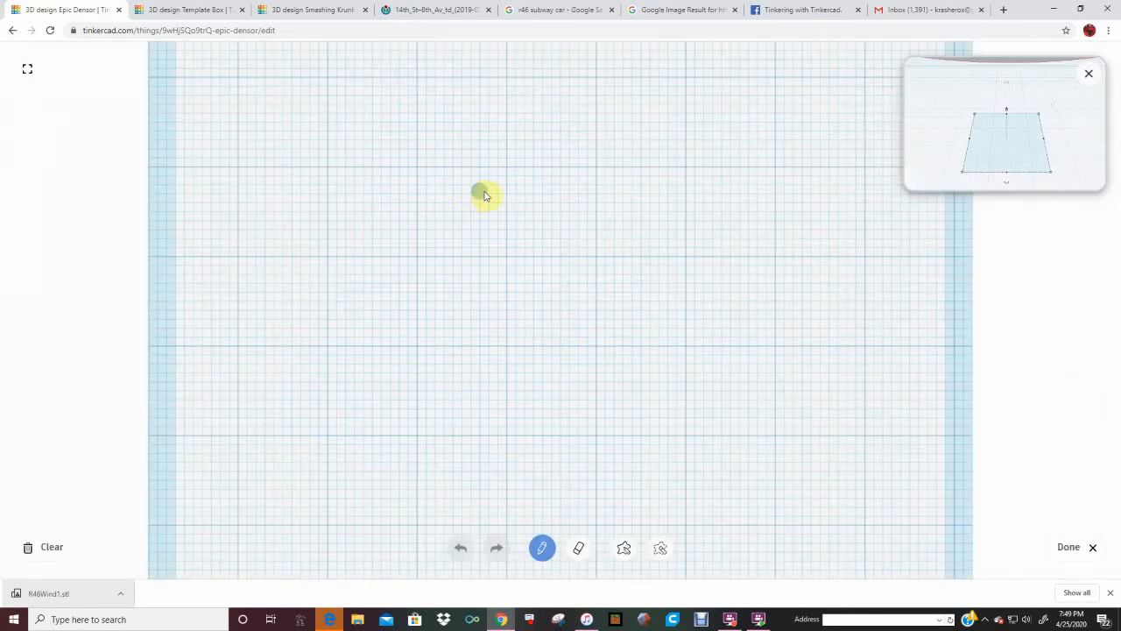
pyautogui.moveTo(408, 203)
pyautogui.mouseDown()
pyautogui.moveTo(446, 183)
pyautogui.moveTo(529, 220)
pyautogui.moveTo(548, 456)
pyautogui.moveTo(574, 530)
pyautogui.mouseUp()
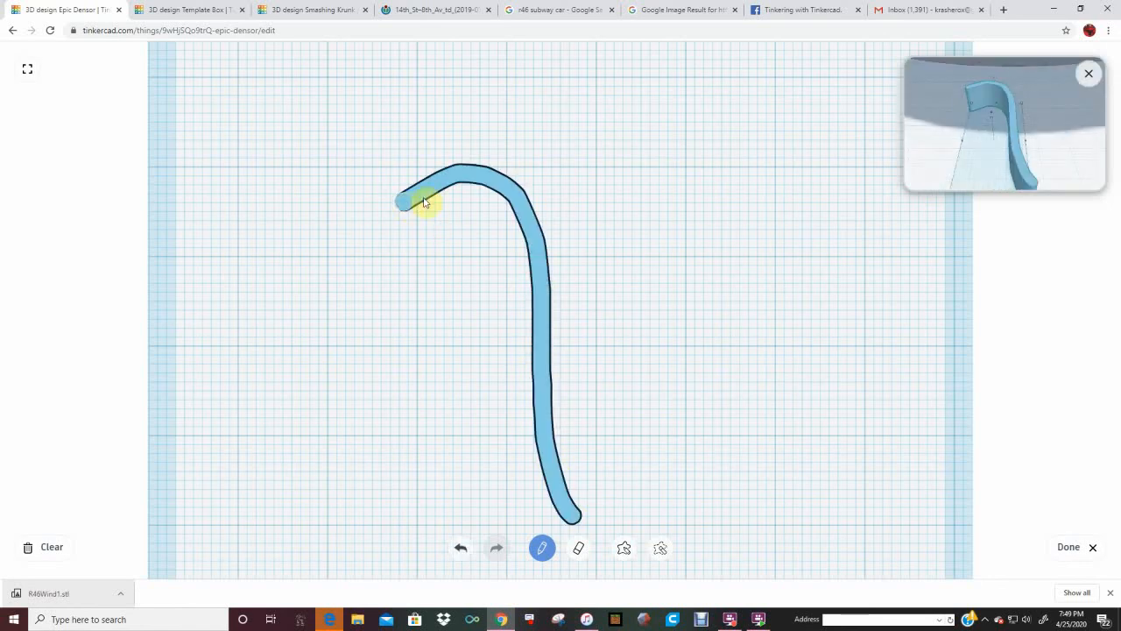
pyautogui.moveTo(424, 202); pyautogui.dragTo(552, 500)
pyautogui.moveTo(481, 204)
pyautogui.mouseDown()
pyautogui.moveTo(505, 281)
pyautogui.moveTo(514, 421)
pyautogui.moveTo(543, 493)
pyautogui.moveTo(516, 313)
pyautogui.moveTo(459, 180)
pyautogui.moveTo(485, 195)
pyautogui.moveTo(511, 260)
pyautogui.moveTo(513, 430)
pyautogui.moveTo(545, 506)
pyautogui.moveTo(523, 418)
pyautogui.moveTo(533, 300)
pyautogui.moveTo(512, 215)
pyautogui.mouseUp()
pyautogui.moveTo(513, 214); pyautogui.dragTo(558, 333)
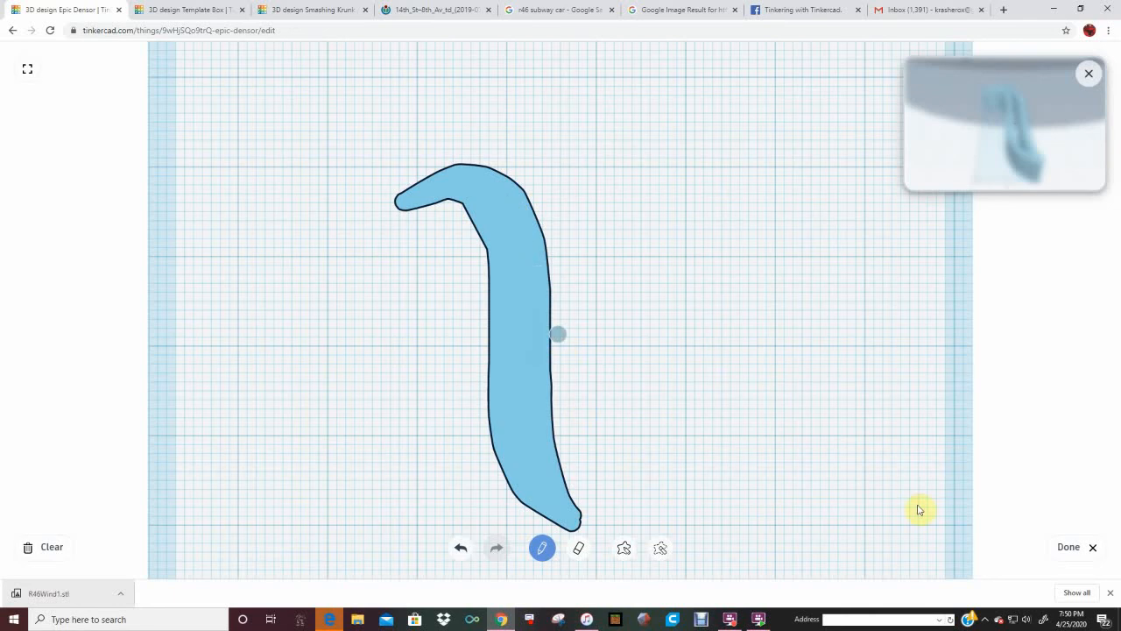
pyautogui.click(1067, 546)
# Rotate the scribble 90 degrees upright with its hook at the top and stretch it to 78 mm tall.
pyautogui.scroll(-3, 713, 330)
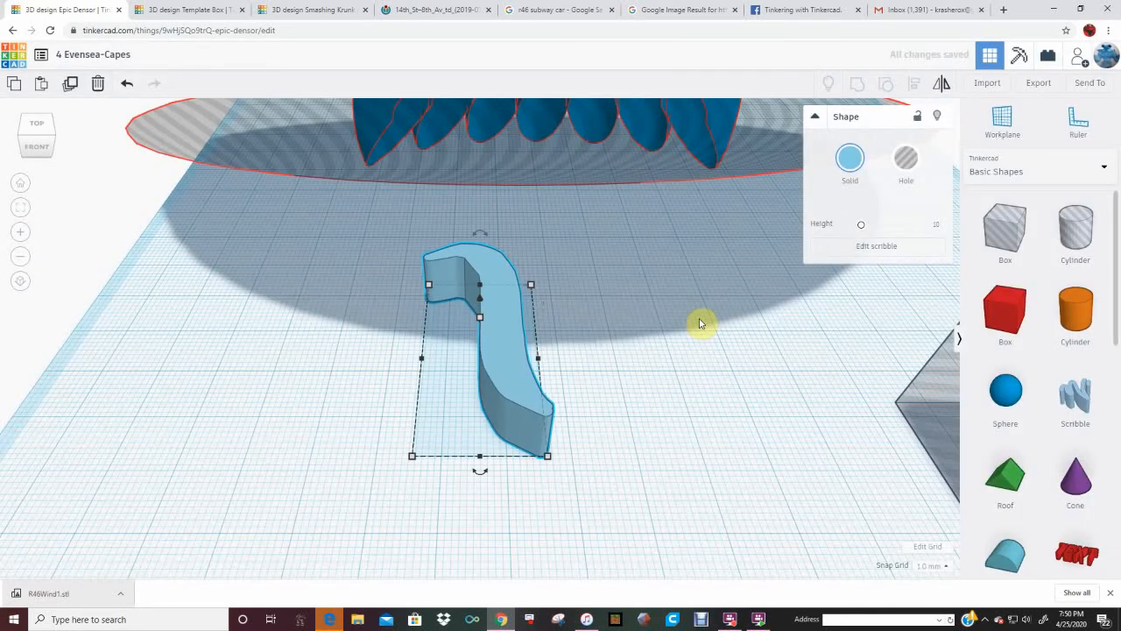
pyautogui.moveTo(700, 324); pyautogui.dragTo(543, 337, button='right')
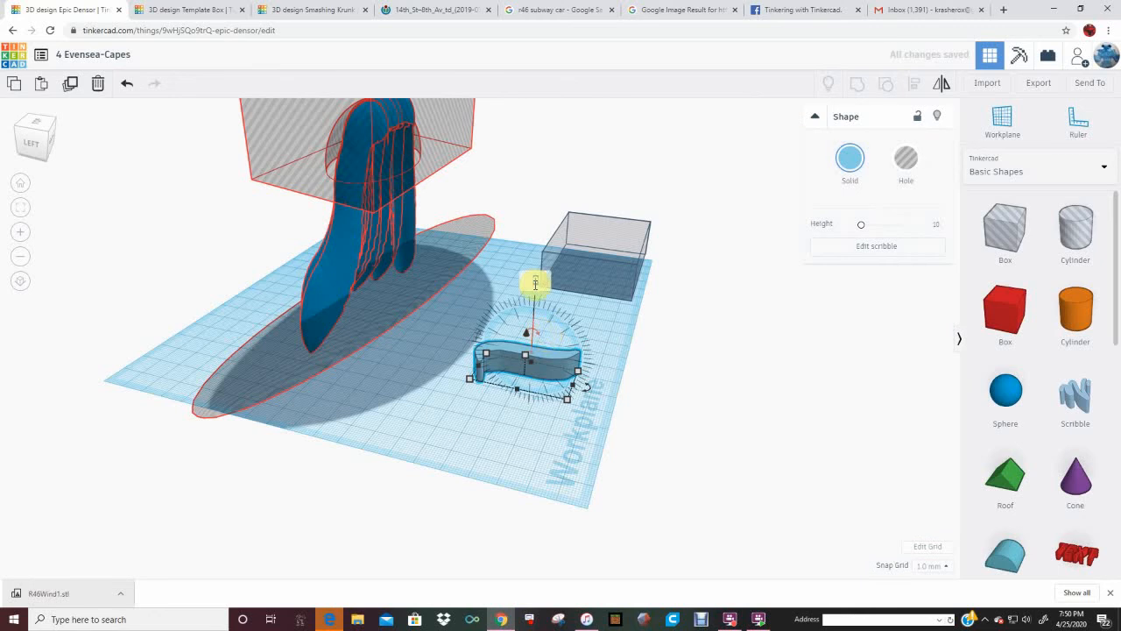
pyautogui.moveTo(535, 283); pyautogui.dragTo(536, 289)
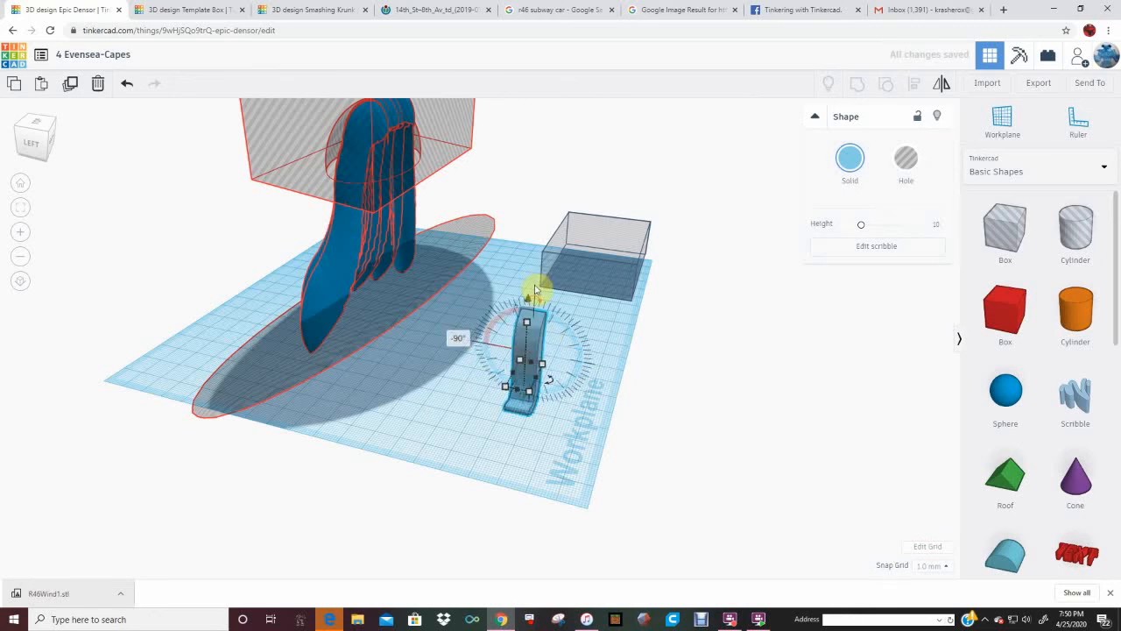
pyautogui.moveTo(581, 275); pyautogui.dragTo(472, 242, button='right')
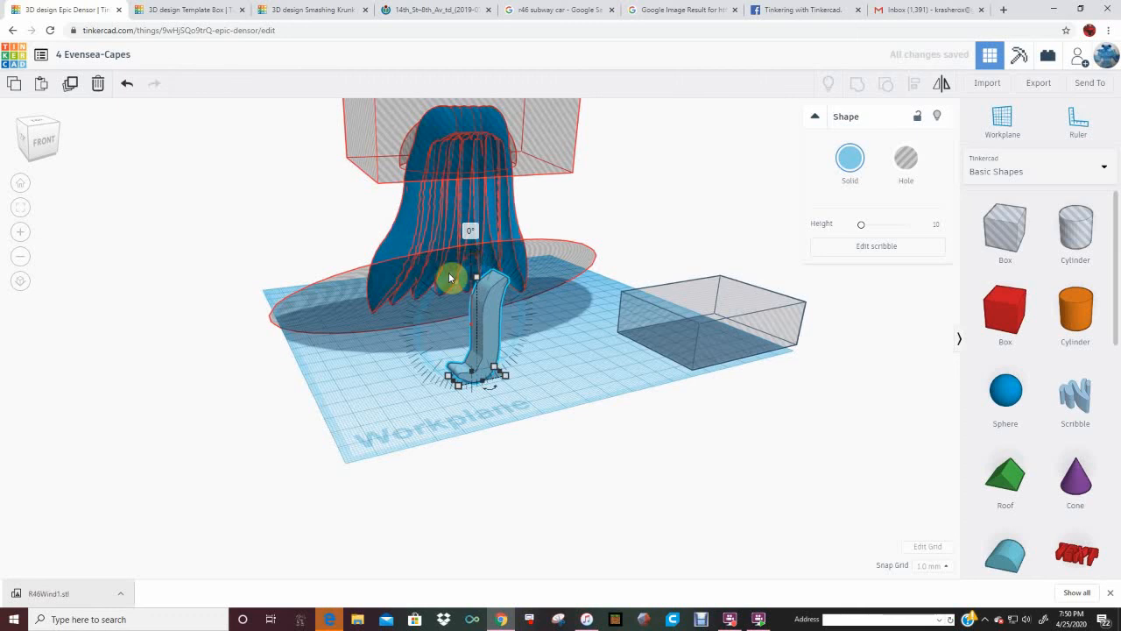
pyautogui.moveTo(448, 272)
pyautogui.mouseDown()
pyautogui.moveTo(432, 333)
pyautogui.moveTo(476, 278)
pyautogui.mouseUp()
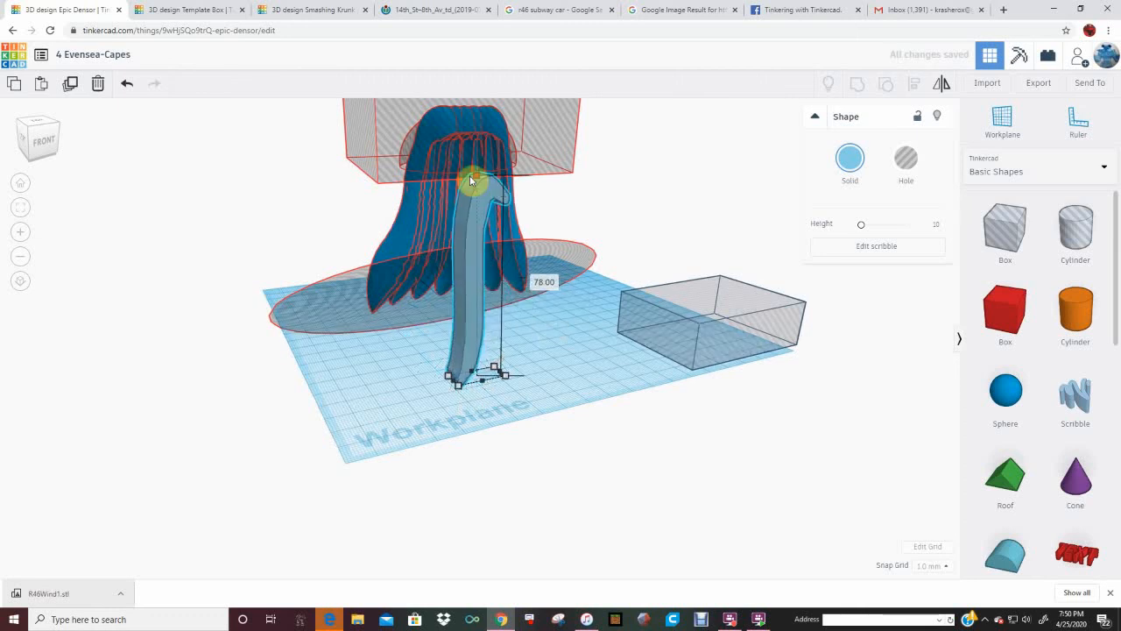
# Rotate the upright hooked strip about 68 degrees around its vertical axis, turning its flat outer face to the front.
pyautogui.moveTo(456, 320)
pyautogui.mouseDown(button='right')
pyautogui.moveTo(434, 327)
pyautogui.moveTo(450, 337)
pyautogui.mouseUp(button='right')
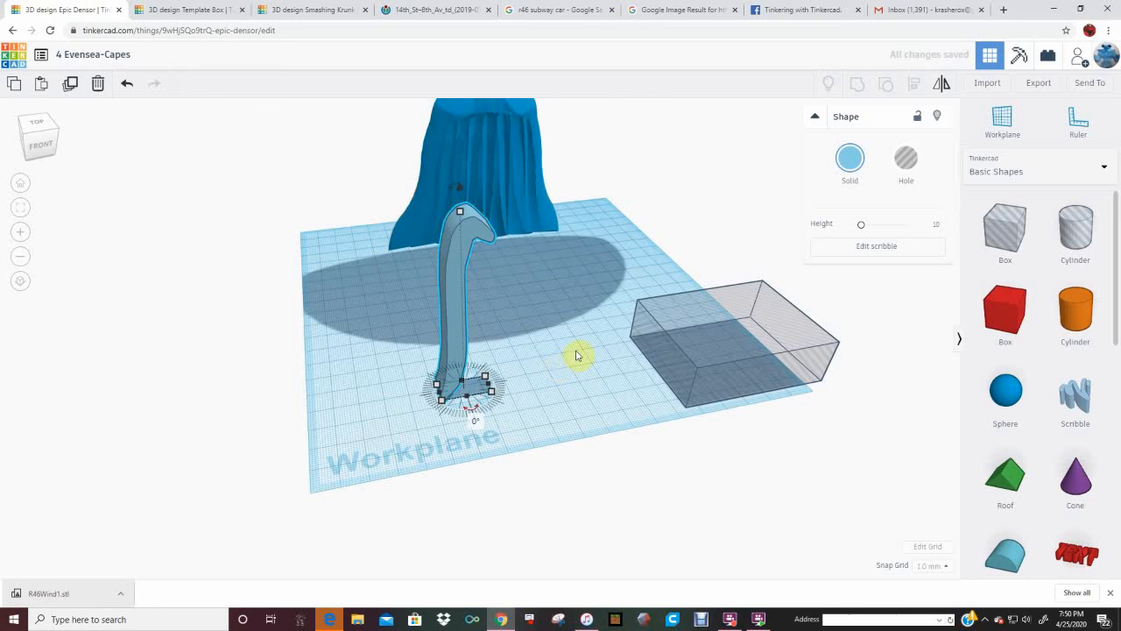
pyautogui.moveTo(471, 405)
pyautogui.mouseDown()
pyautogui.moveTo(491, 383)
pyautogui.moveTo(480, 407)
pyautogui.moveTo(544, 374)
pyautogui.mouseUp()
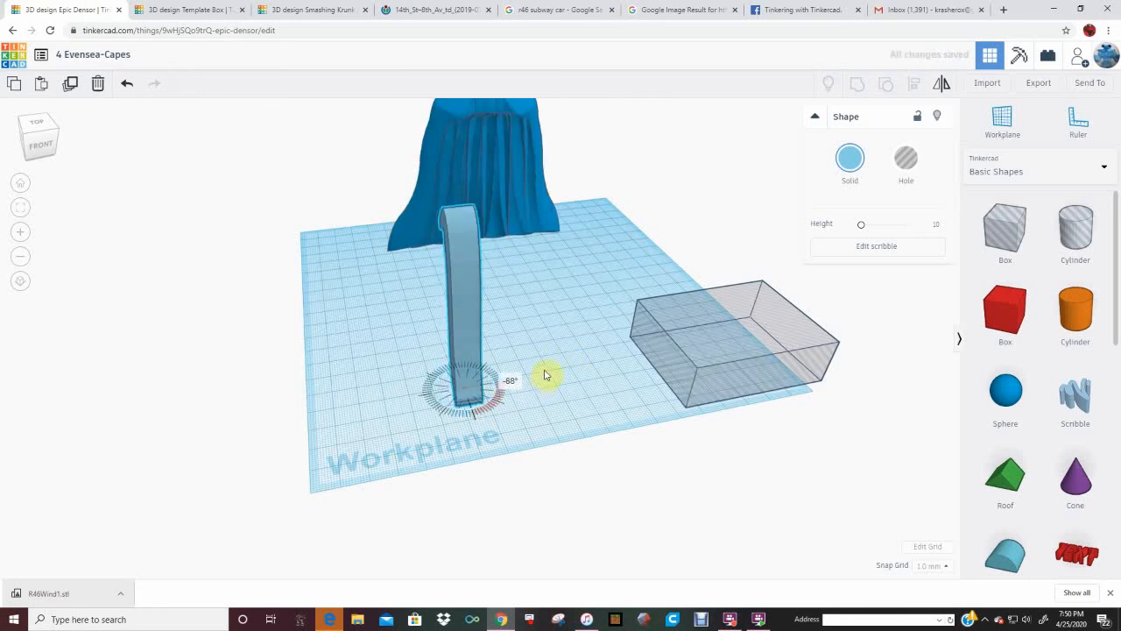
pyautogui.moveTo(544, 373); pyautogui.dragTo(537, 346, button='right')
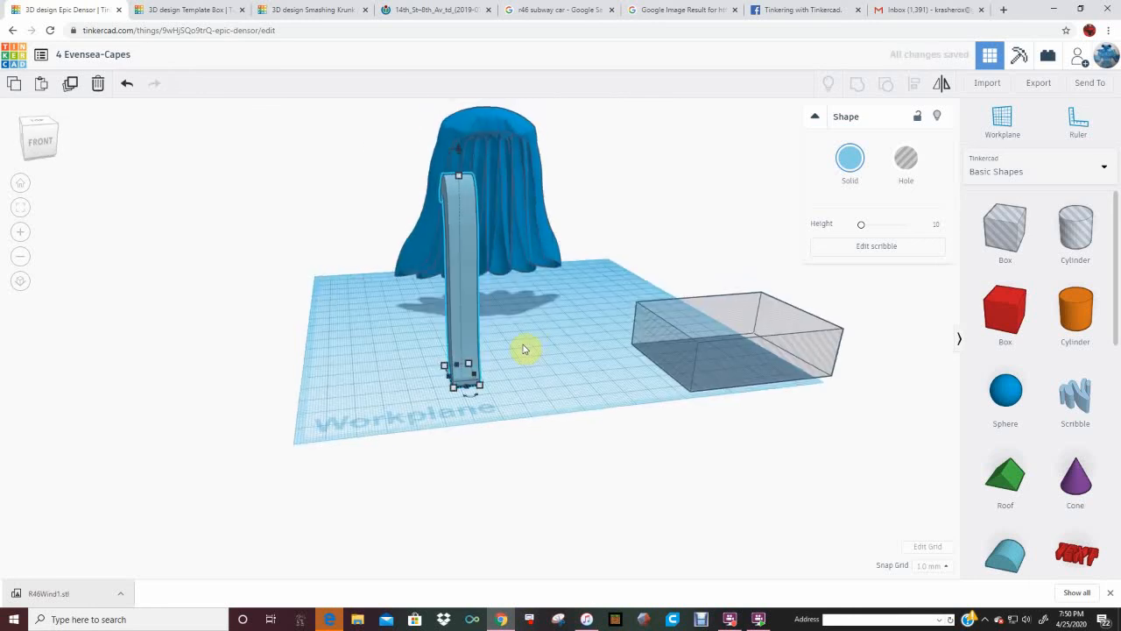
# Duplicate the upright hooked strip beside itself with a 20-degree turn and slight outward tilt, repeating until four strips fan out.
pyautogui.click(523, 349)
pyautogui.hotkey('ctrl', 'z')
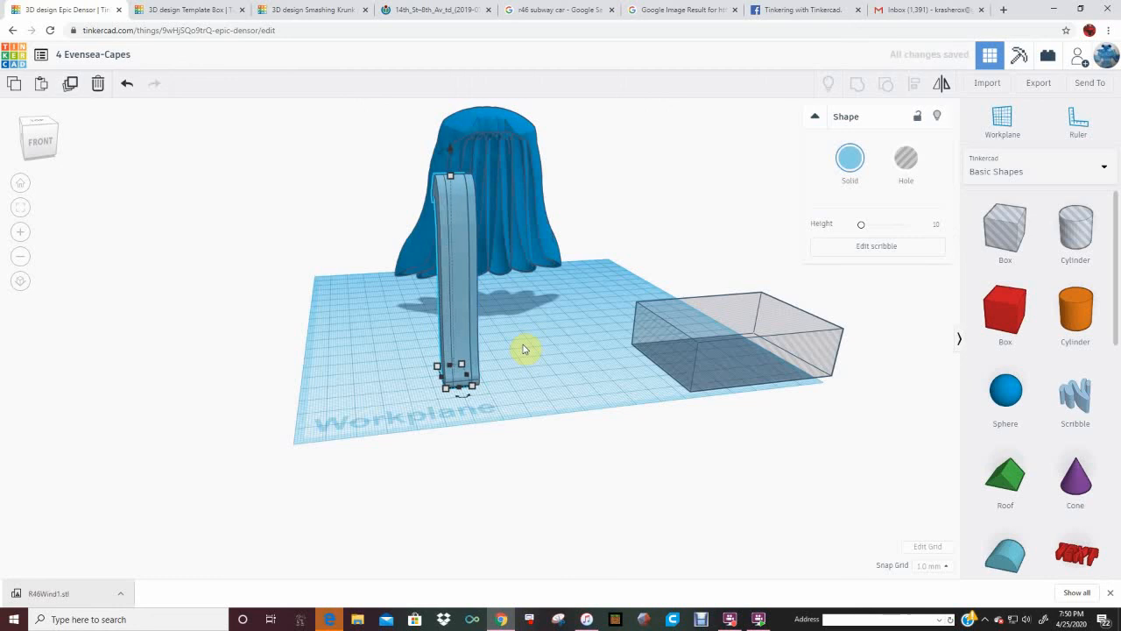
pyautogui.moveTo(445, 398); pyautogui.dragTo(426, 412)
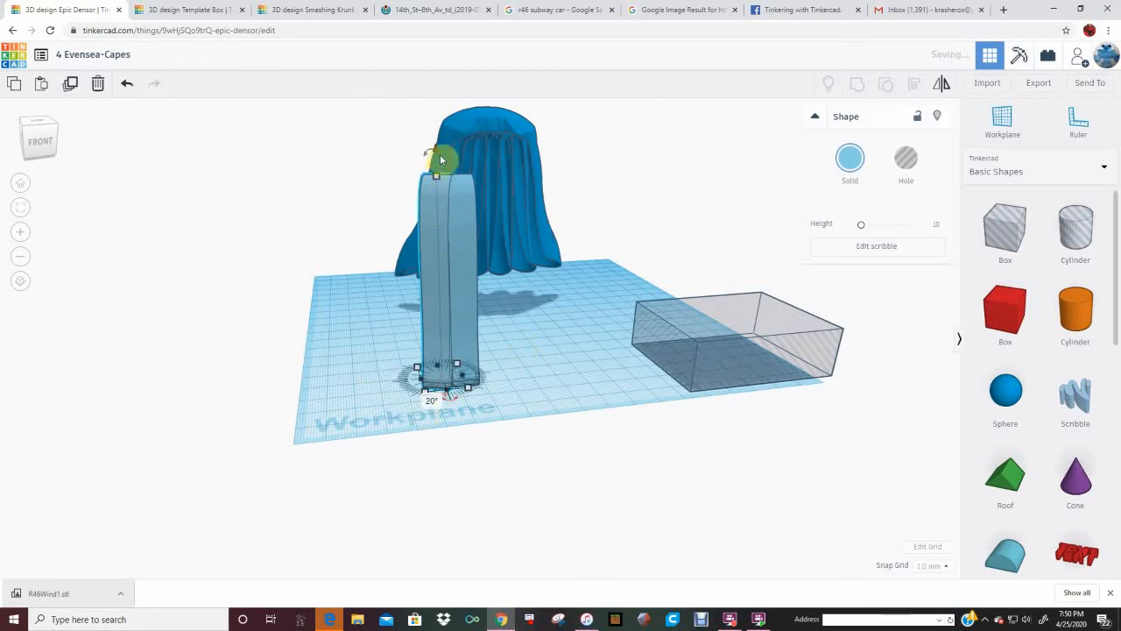
pyautogui.moveTo(444, 157); pyautogui.dragTo(444, 154)
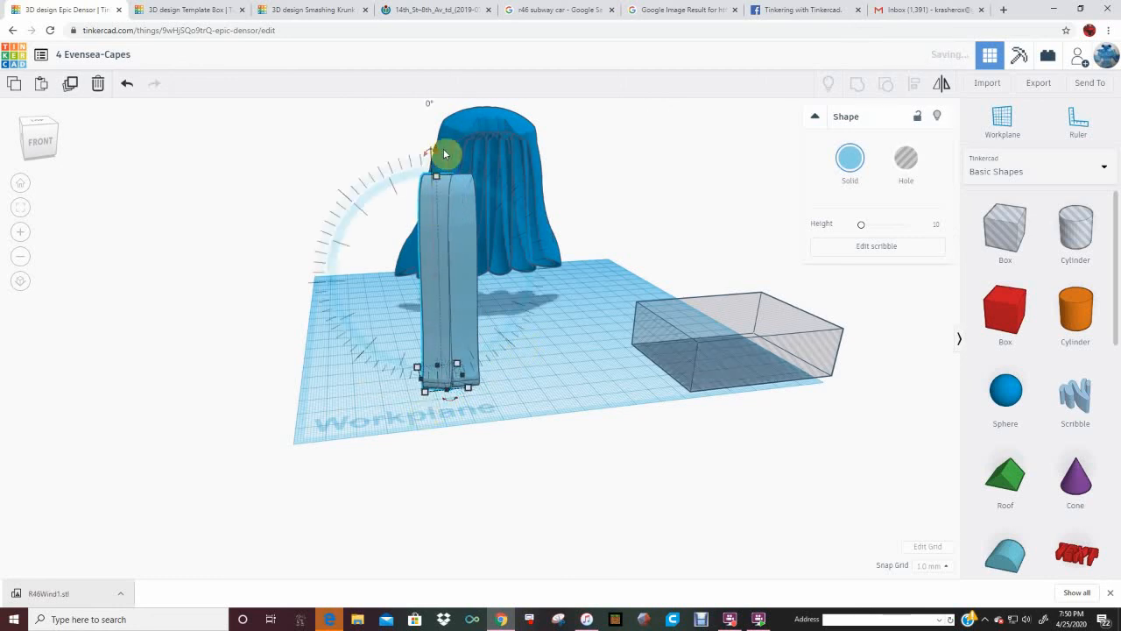
pyautogui.moveTo(444, 154)
pyautogui.mouseDown()
pyautogui.moveTo(445, 180)
pyautogui.moveTo(407, 224)
pyautogui.moveTo(408, 250)
pyautogui.mouseUp()
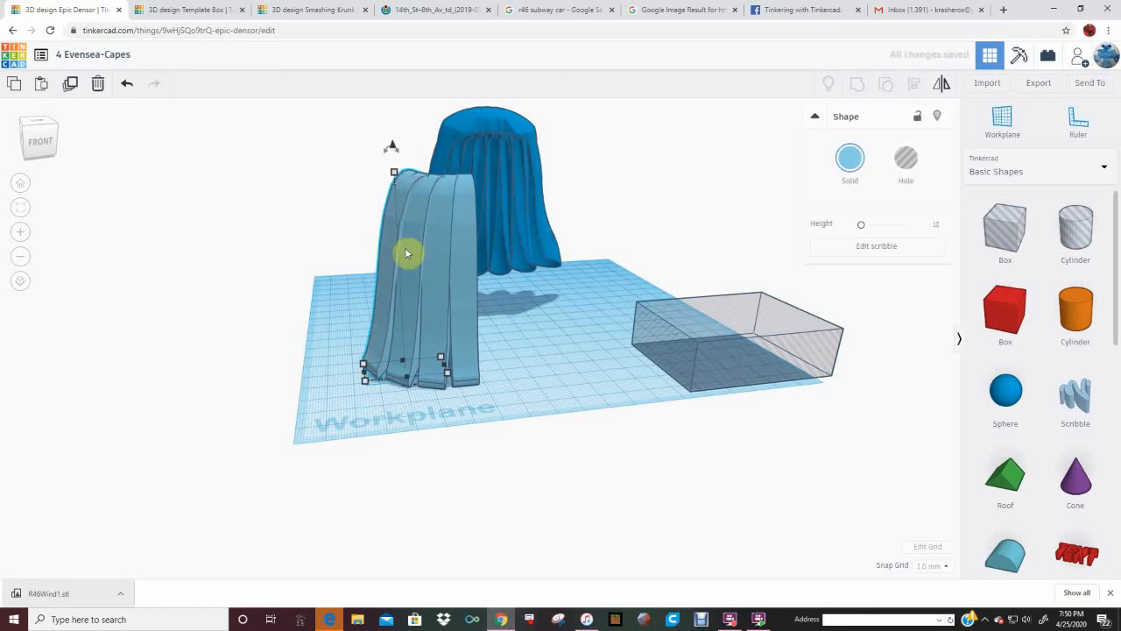
pyautogui.moveTo(399, 152)
pyautogui.mouseDown()
pyautogui.moveTo(404, 143)
pyautogui.moveTo(404, 157)
pyautogui.mouseUp()
# Duplicate the three fanned strips, shift the copies to the opposite side and mirror them horizontally to complete the symmetrical cape.
pyautogui.moveTo(404, 157); pyautogui.dragTo(456, 303, button='right')
pyautogui.moveTo(357, 315); pyautogui.dragTo(404, 334)
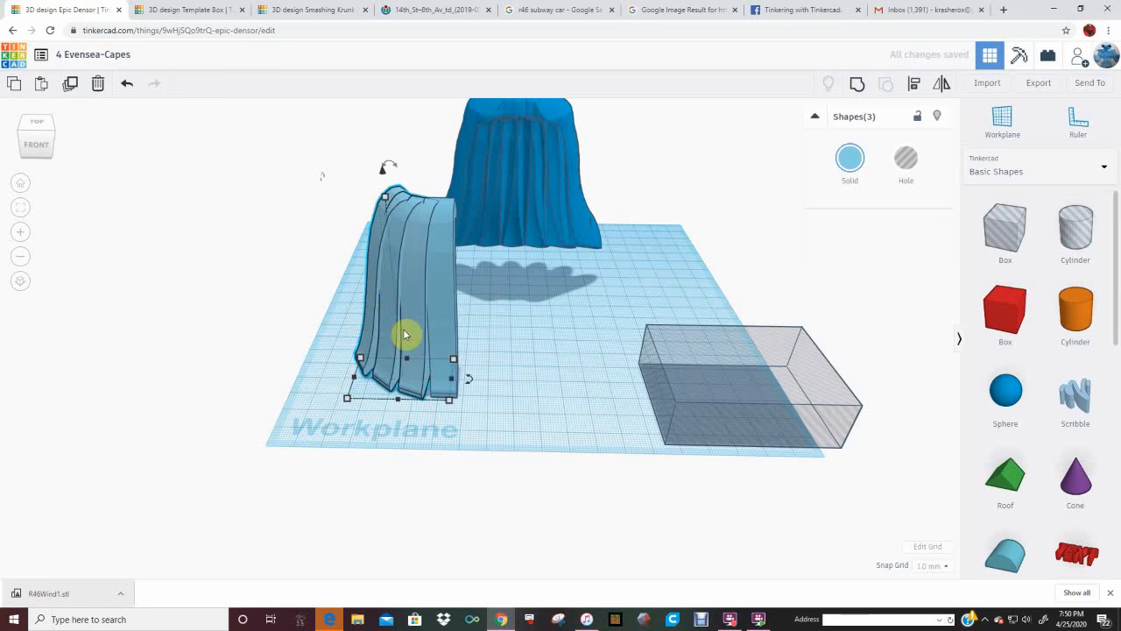
pyautogui.press('Right')
pyautogui.press('Right')
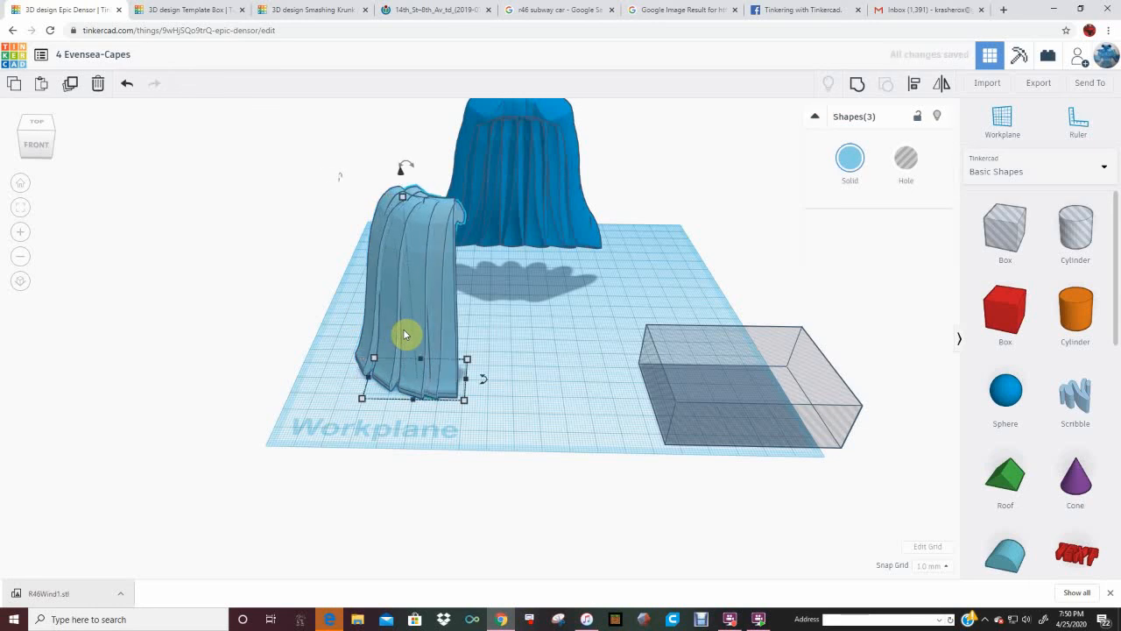
pyautogui.press('Right')
pyautogui.press('Right')
pyautogui.click(941, 84)
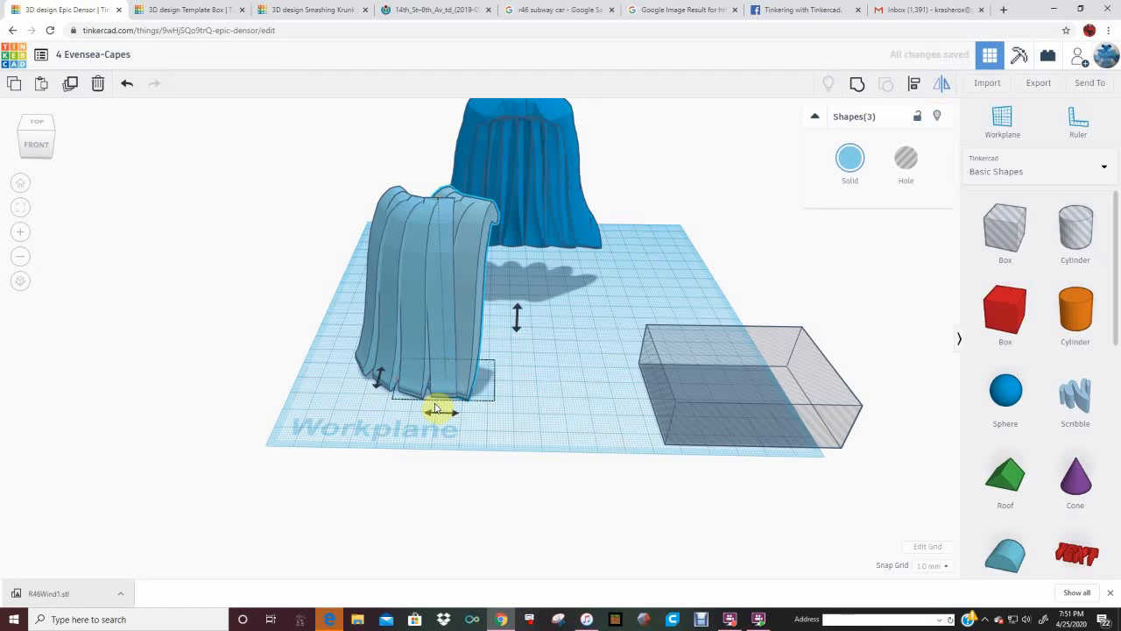
pyautogui.click(435, 409)
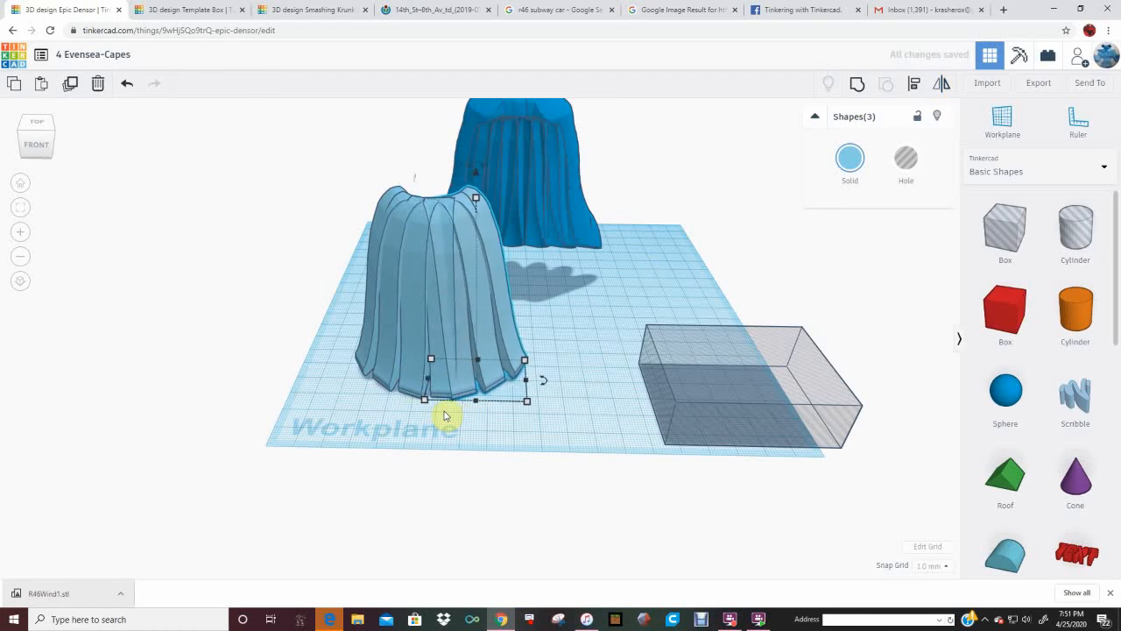
# Group all seven strips of the light blue cape into one shape.
pyautogui.moveTo(375, 425)
pyautogui.mouseDown(button='right')
pyautogui.moveTo(415, 447)
pyautogui.moveTo(379, 439)
pyautogui.mouseUp(button='right')
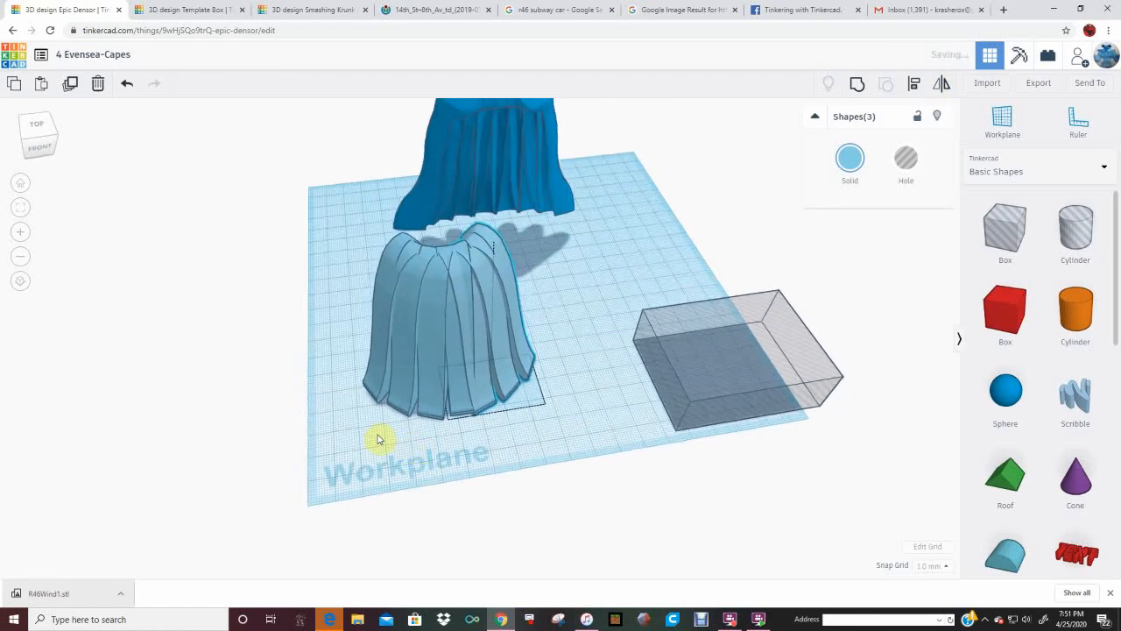
pyautogui.click(356, 431)
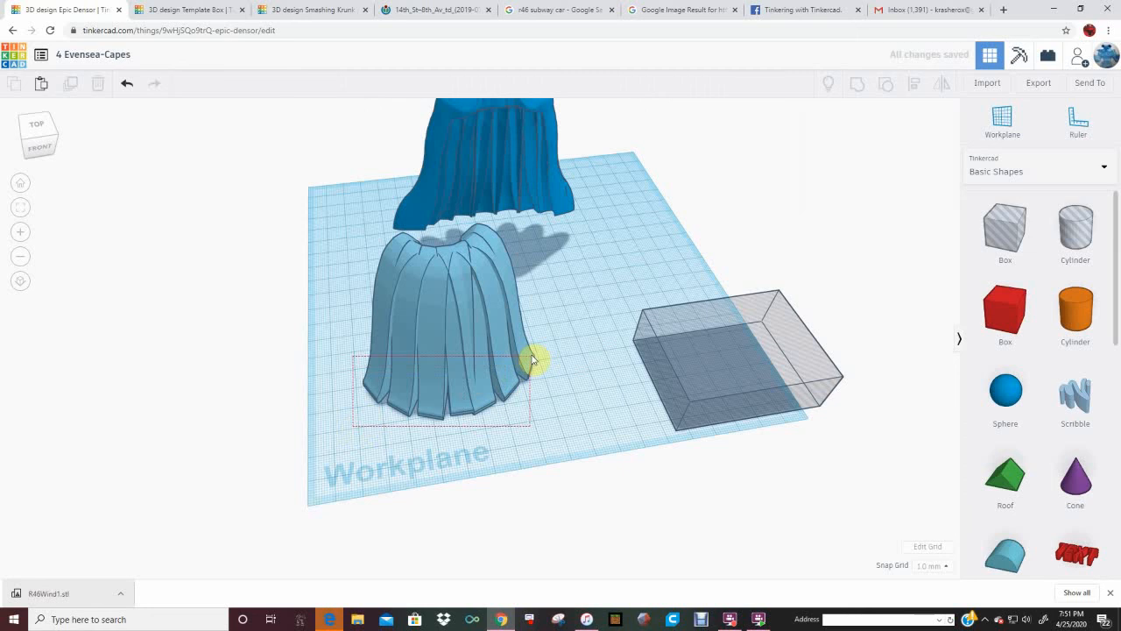
pyautogui.moveTo(532, 359); pyautogui.dragTo(533, 357)
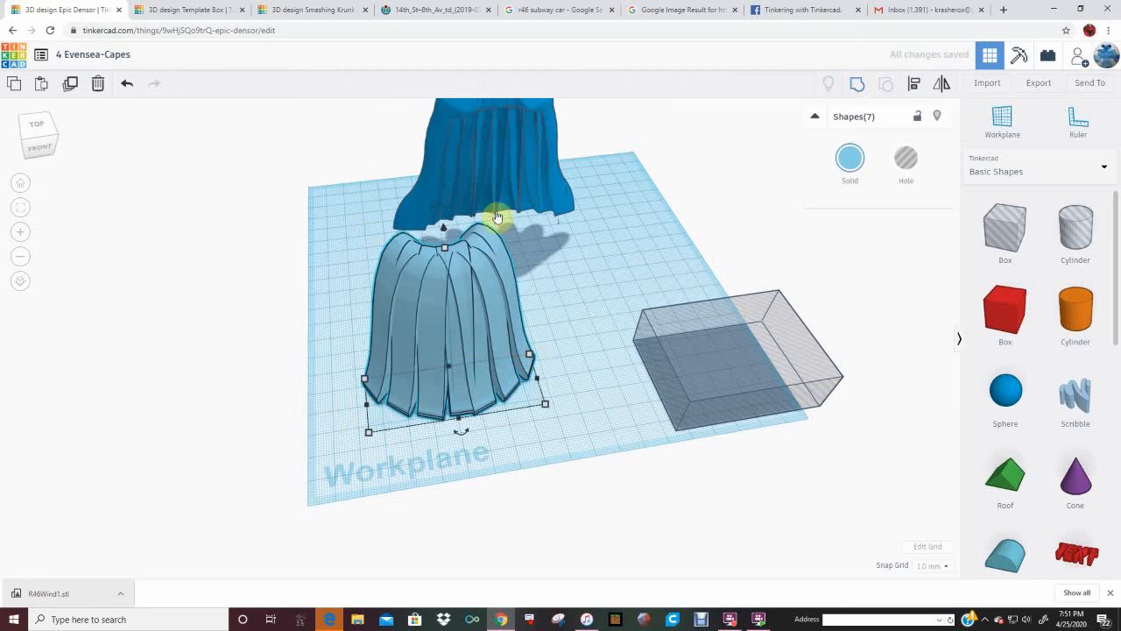
pyautogui.hotkey('ctrl', 'g')
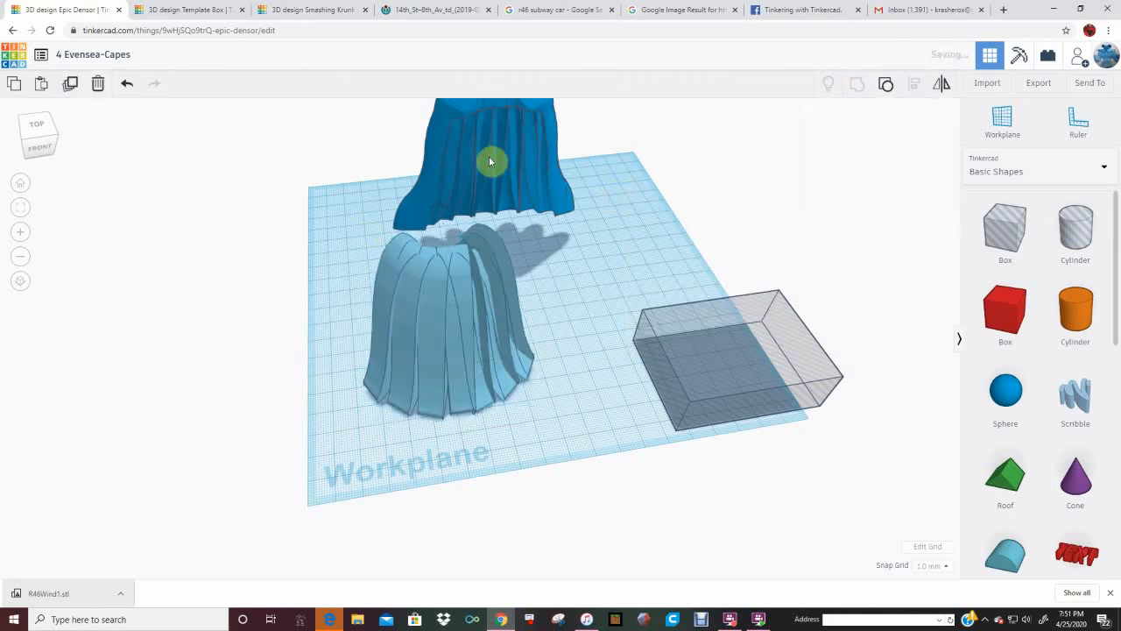
# Stretch the dark blue cape's depth to about 50.91 mm and shift it about 8.58 mm along the workplane.
pyautogui.moveTo(351, 170); pyautogui.dragTo(452, 401, button='right')
pyautogui.click(453, 401)
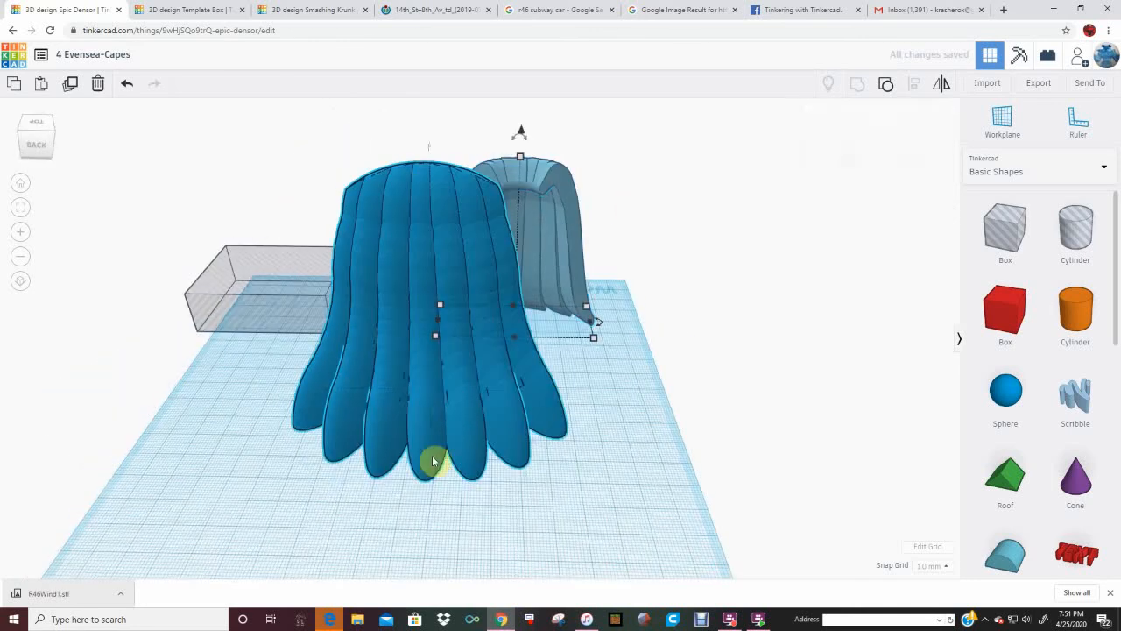
pyautogui.moveTo(425, 482); pyautogui.dragTo(429, 500)
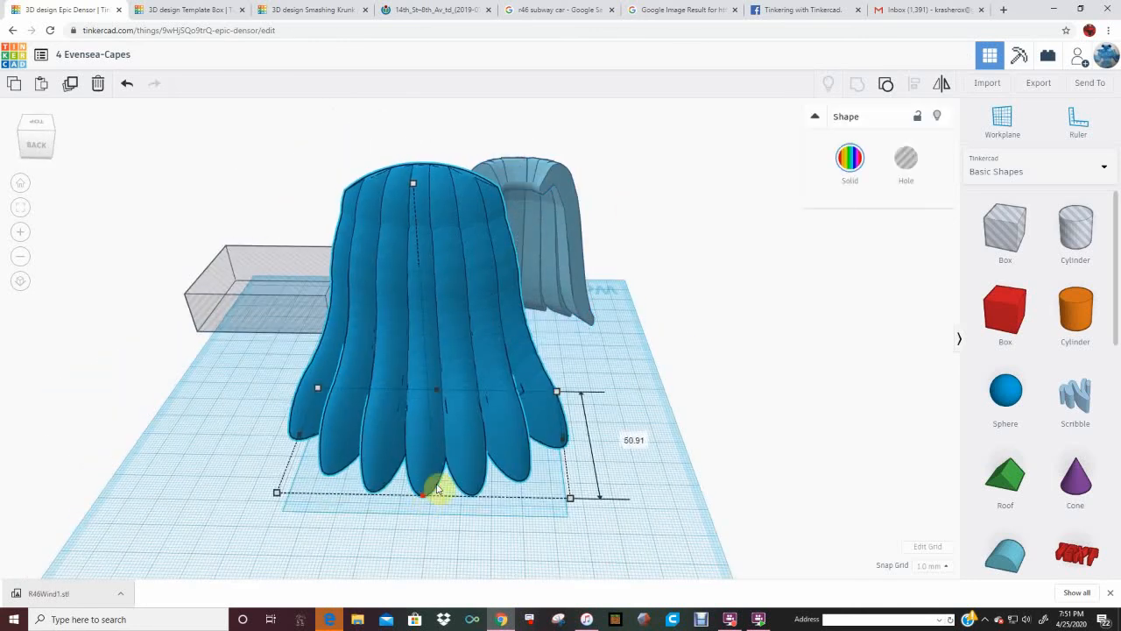
pyautogui.moveTo(345, 391); pyautogui.dragTo(227, 130, button='right')
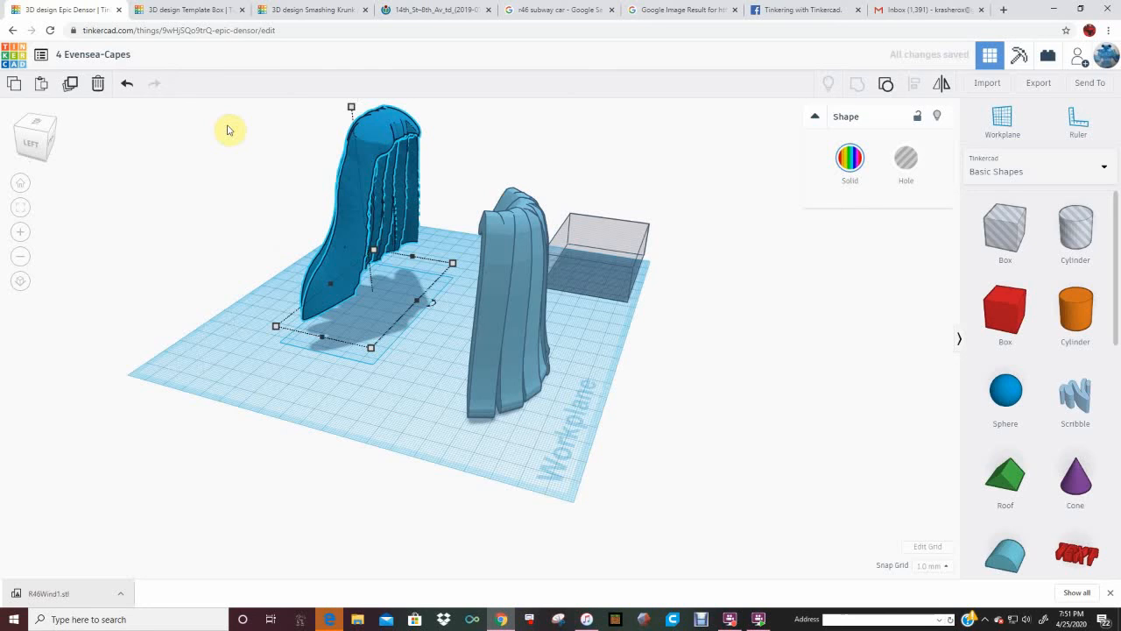
pyautogui.scroll(-2, 227, 130)
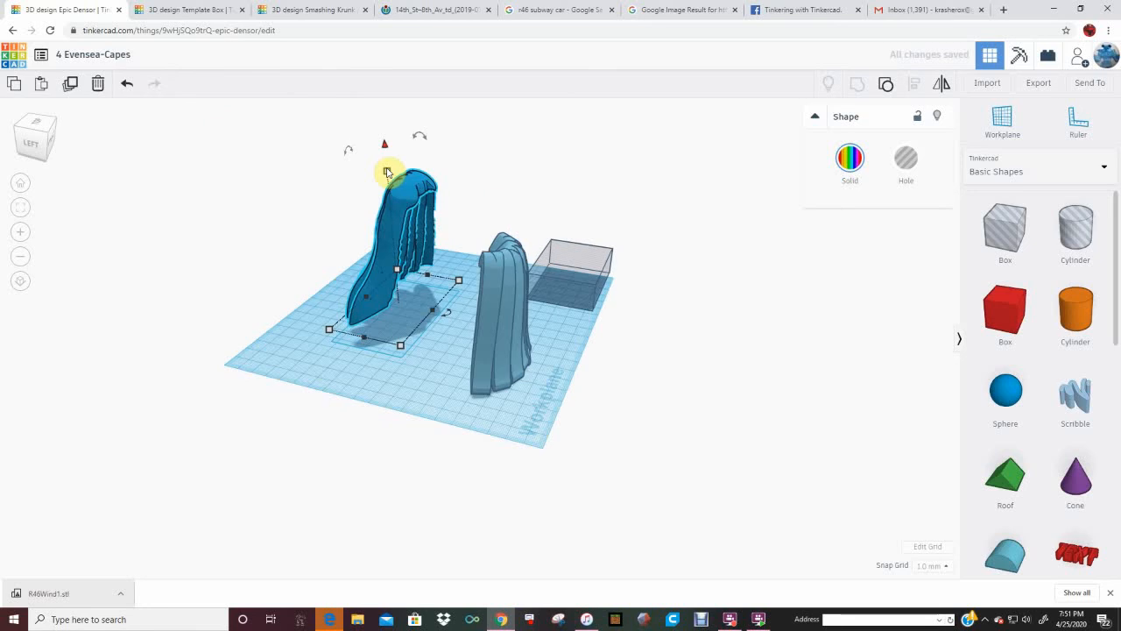
pyautogui.moveTo(386, 171); pyautogui.dragTo(576, 217, button='right')
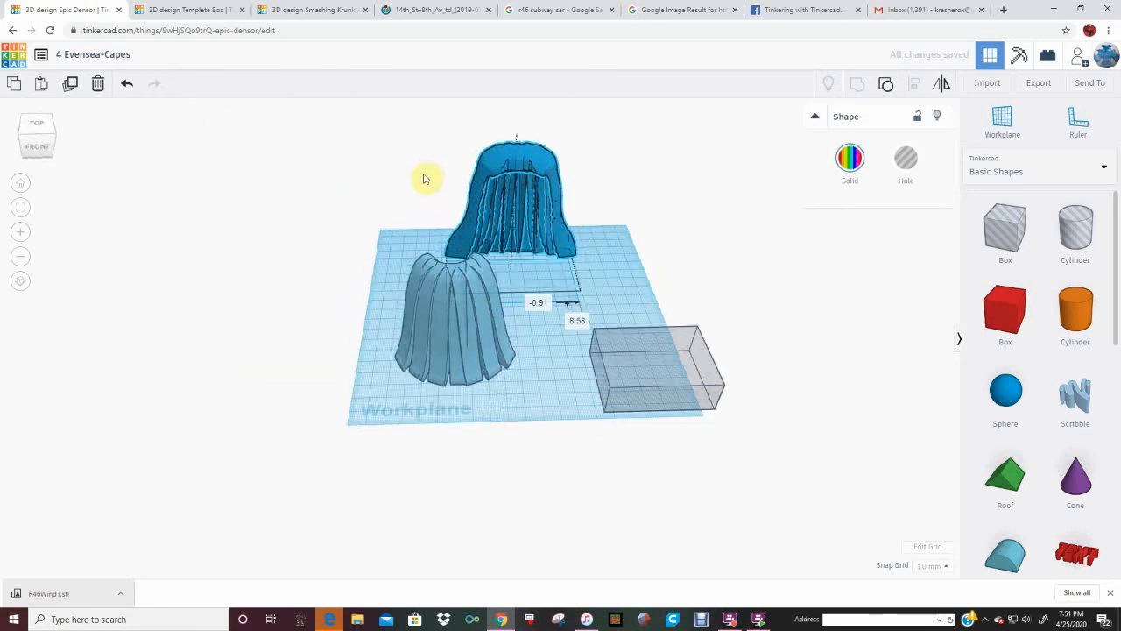
# Rotate the grouped strip cape to face the same way as the dark blue cape and move it about 59.63 mm closer to it.
pyautogui.moveTo(426, 175); pyautogui.dragTo(496, 393, button='right')
pyautogui.click(593, 290)
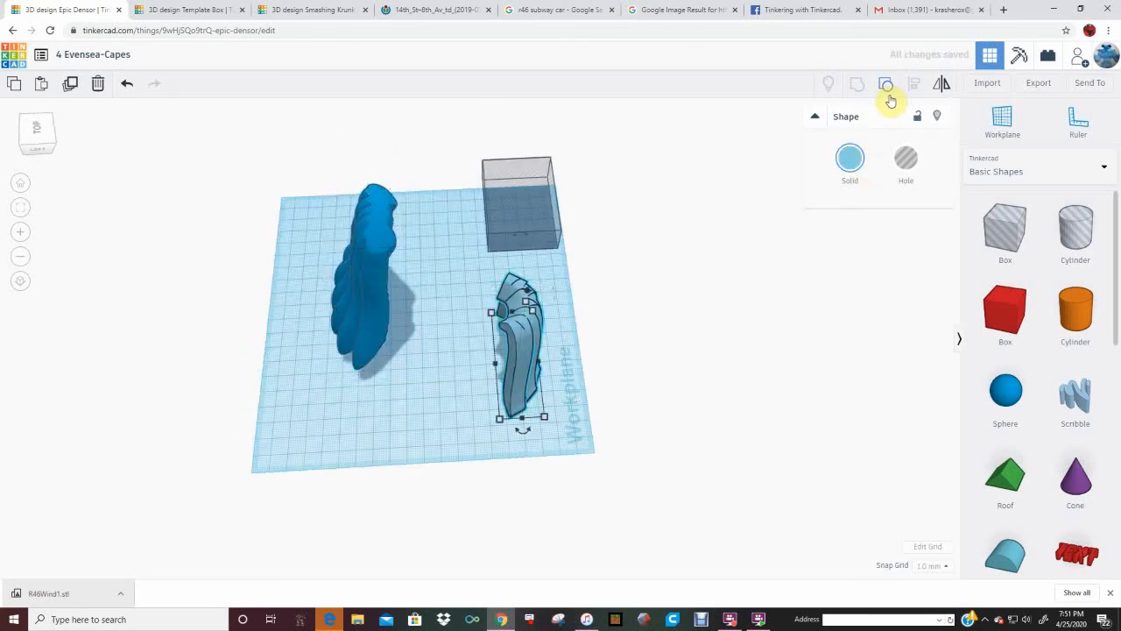
pyautogui.moveTo(477, 385); pyautogui.dragTo(666, 220)
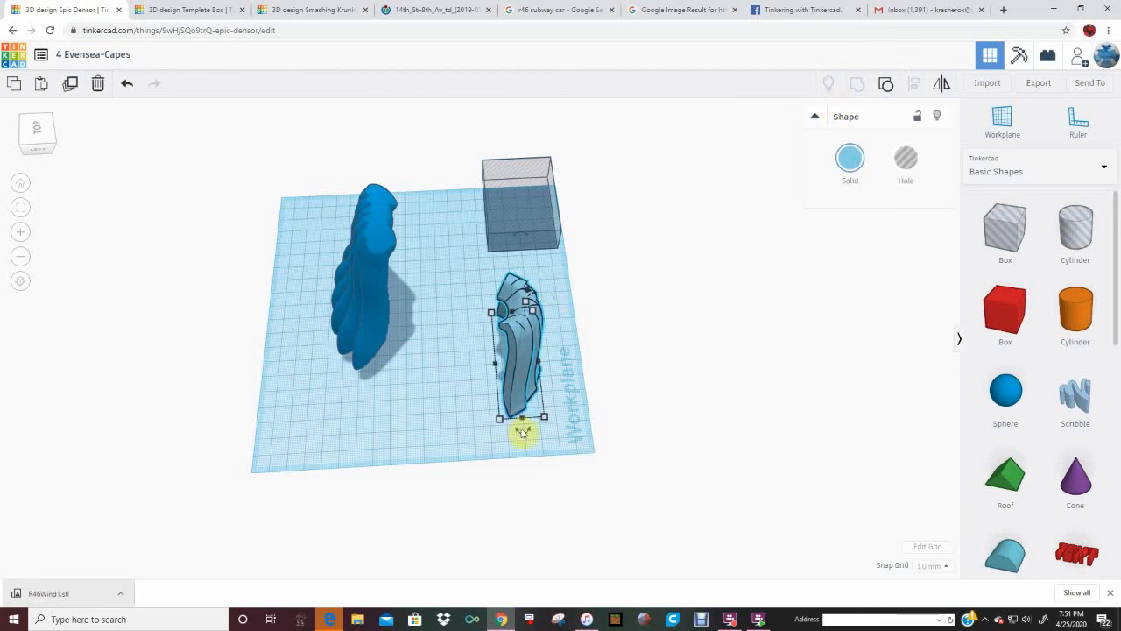
pyautogui.moveTo(523, 430); pyautogui.dragTo(496, 254)
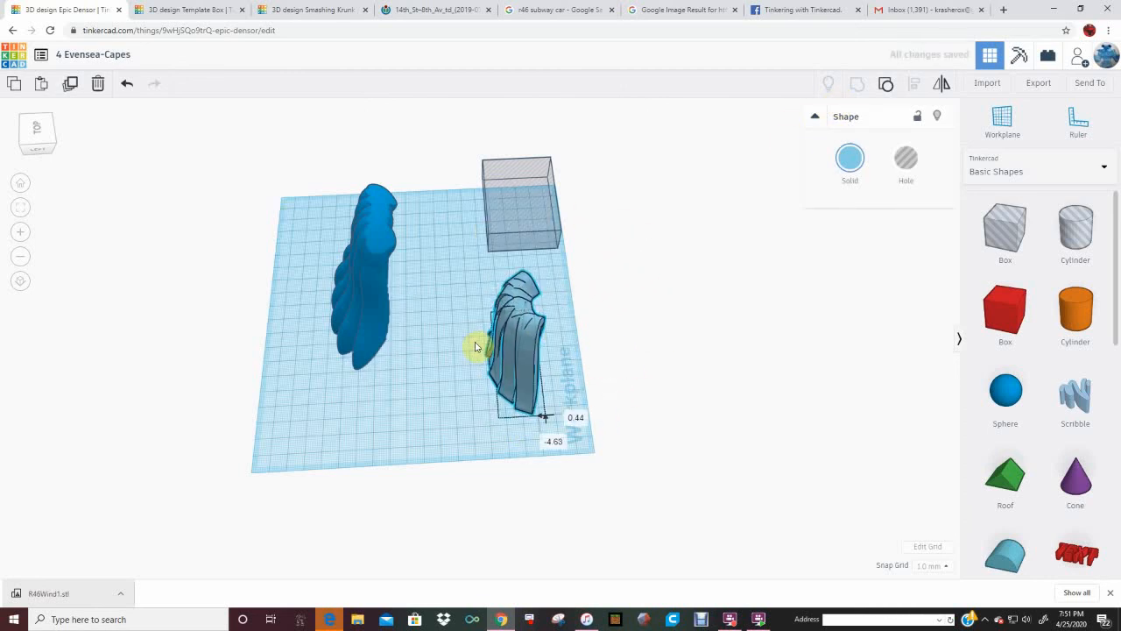
pyautogui.moveTo(476, 346); pyautogui.dragTo(410, 353)
# Color the strip cape dark red and the larger blue cape dark green.
pyautogui.click(851, 167)
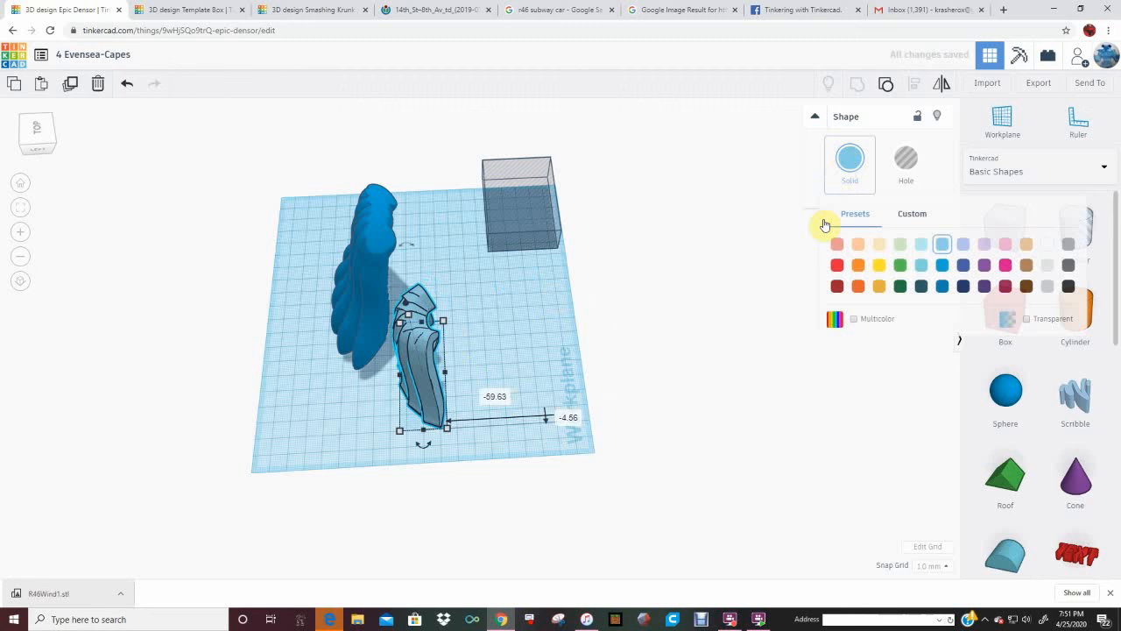
pyautogui.click(840, 290)
pyautogui.click(368, 252)
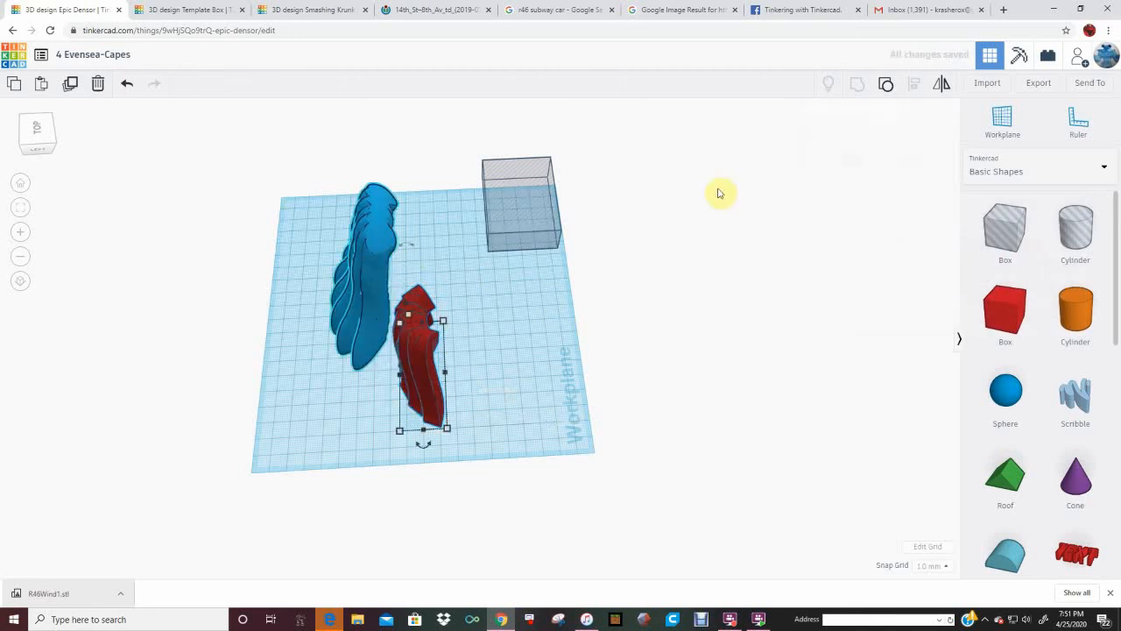
pyautogui.click(850, 160)
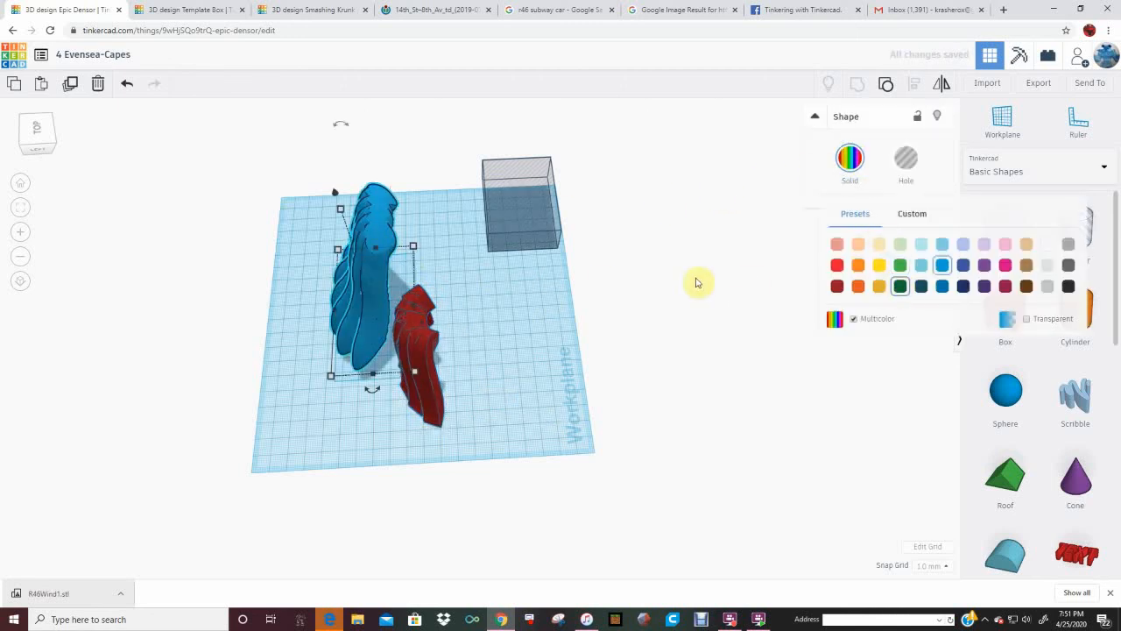
# Move the red cape to the back of the workplane and shift the green cape 12 mm back and 3 mm sideways.
pyautogui.moveTo(494, 249); pyautogui.dragTo(431, 239, button='right')
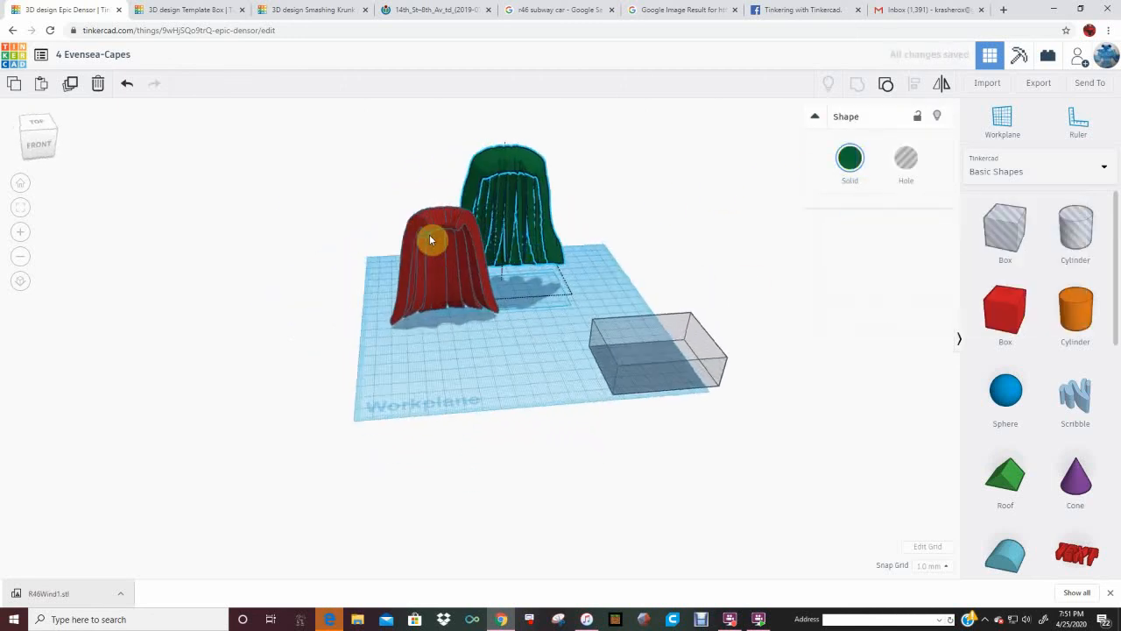
pyautogui.click(430, 239)
pyautogui.moveTo(576, 225)
pyautogui.mouseDown(button='right')
pyautogui.moveTo(561, 243)
pyautogui.moveTo(568, 211)
pyautogui.mouseUp(button='right')
pyautogui.click(582, 214)
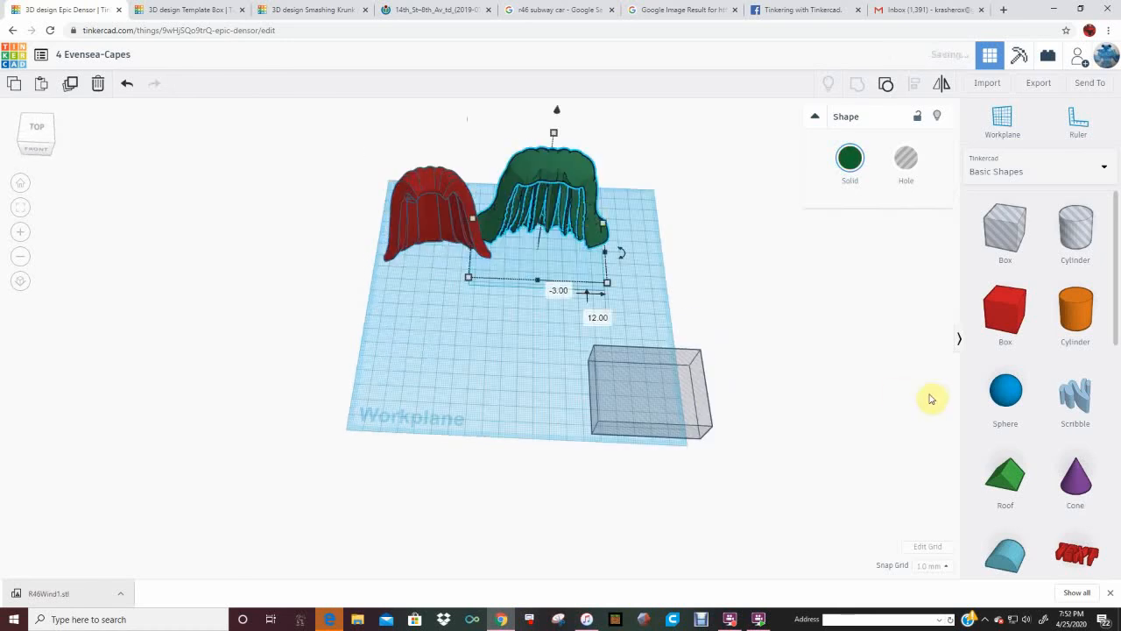
# Place a sphere in front of the capes, flatten it to 13 mm high and stretch it to 23 mm long.
pyautogui.click(1007, 393)
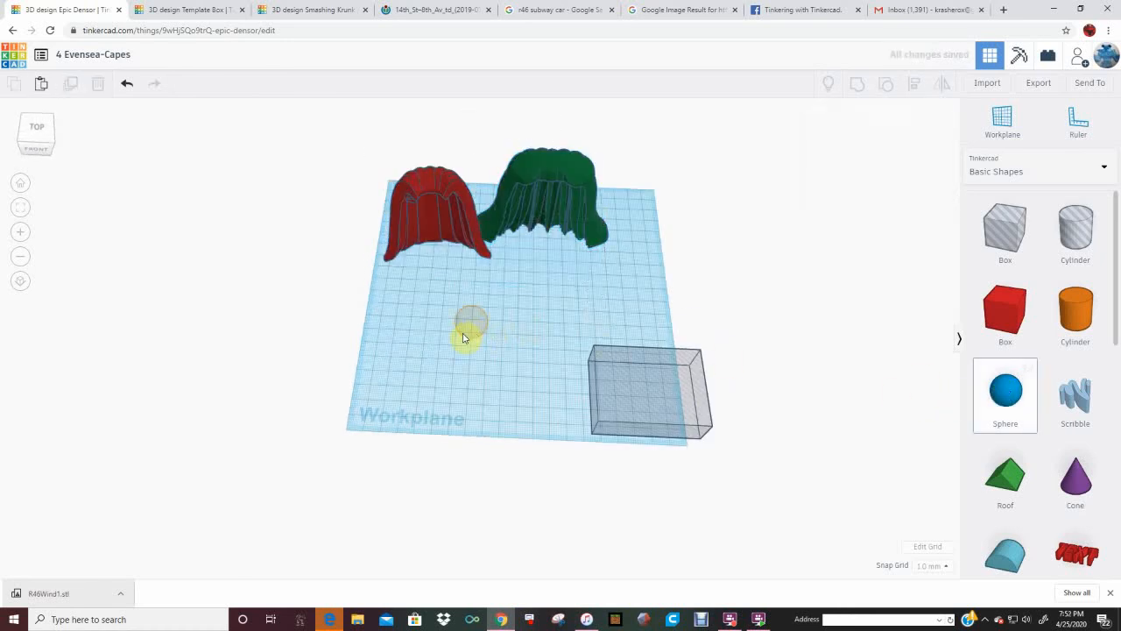
pyautogui.click(464, 338)
pyautogui.moveTo(465, 333); pyautogui.dragTo(471, 293, button='right')
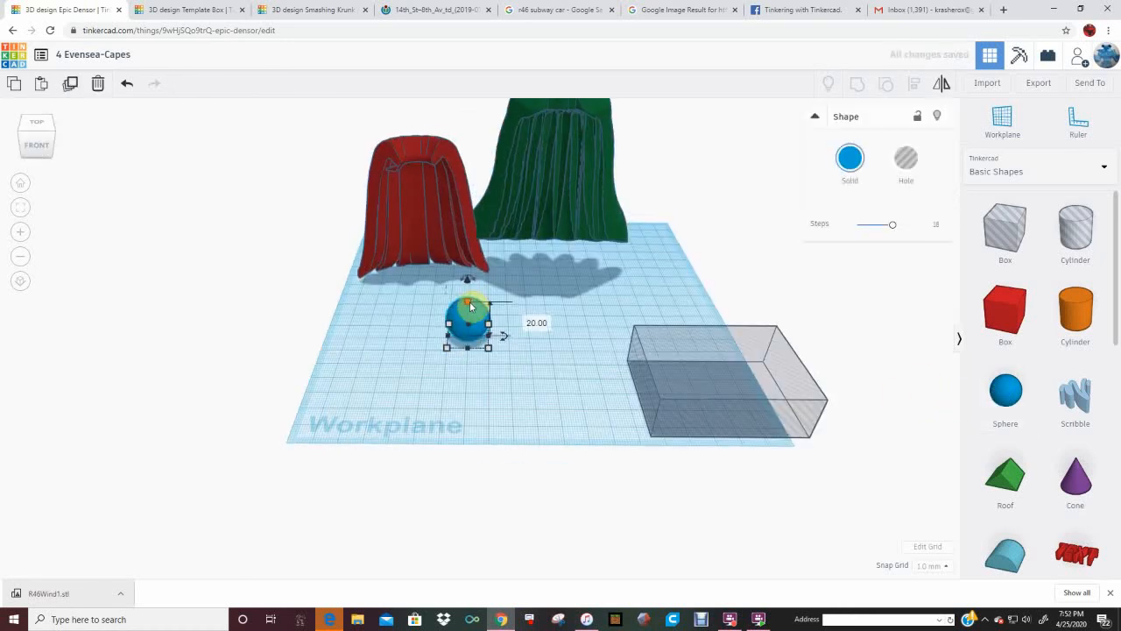
pyautogui.moveTo(470, 305); pyautogui.dragTo(469, 314)
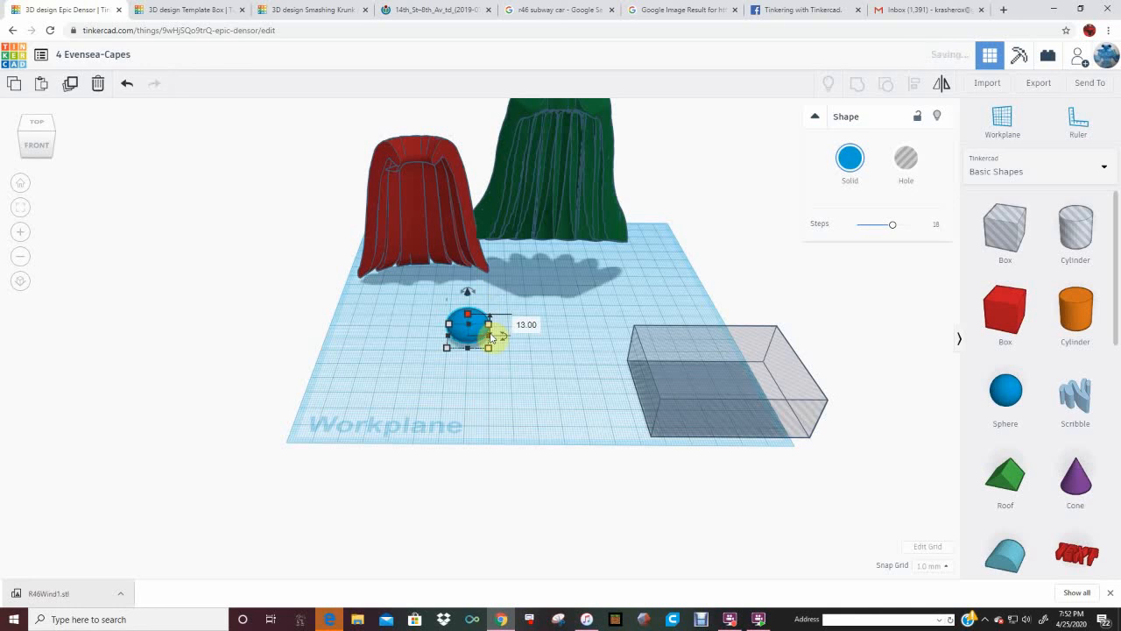
pyautogui.moveTo(492, 337); pyautogui.dragTo(488, 364, button='right')
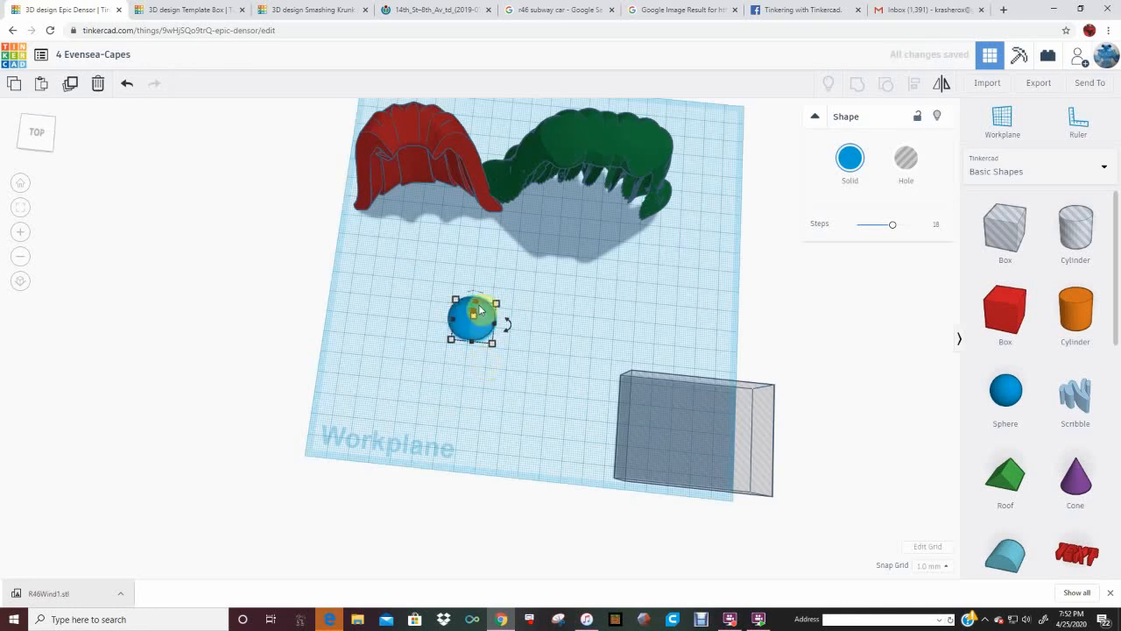
pyautogui.moveTo(471, 311); pyautogui.dragTo(478, 302)
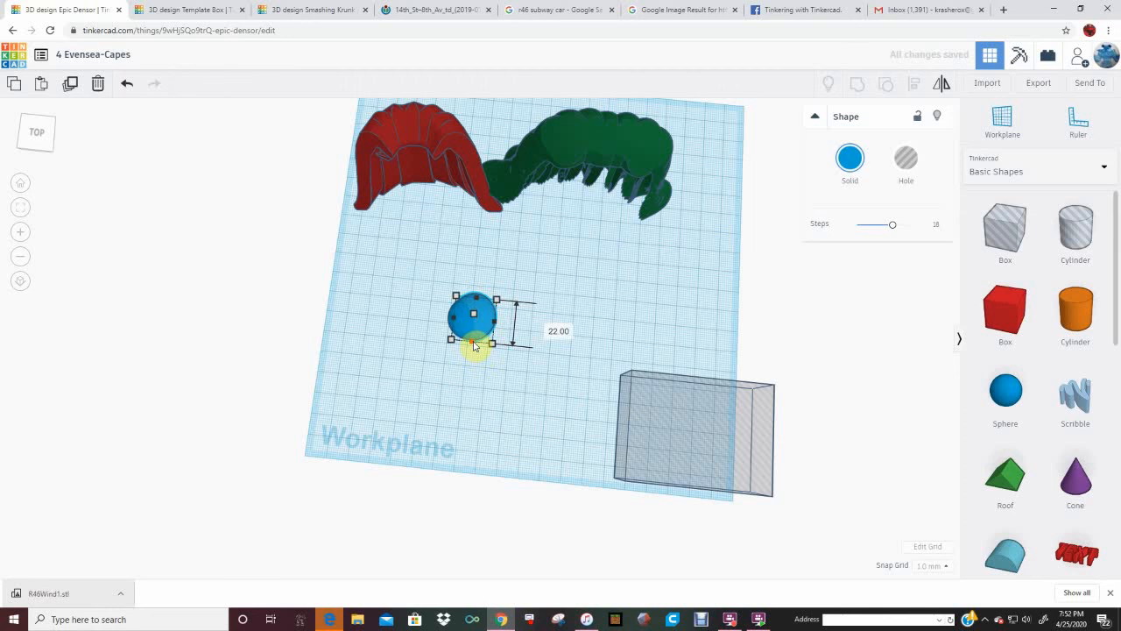
pyautogui.moveTo(474, 347); pyautogui.dragTo(478, 349)
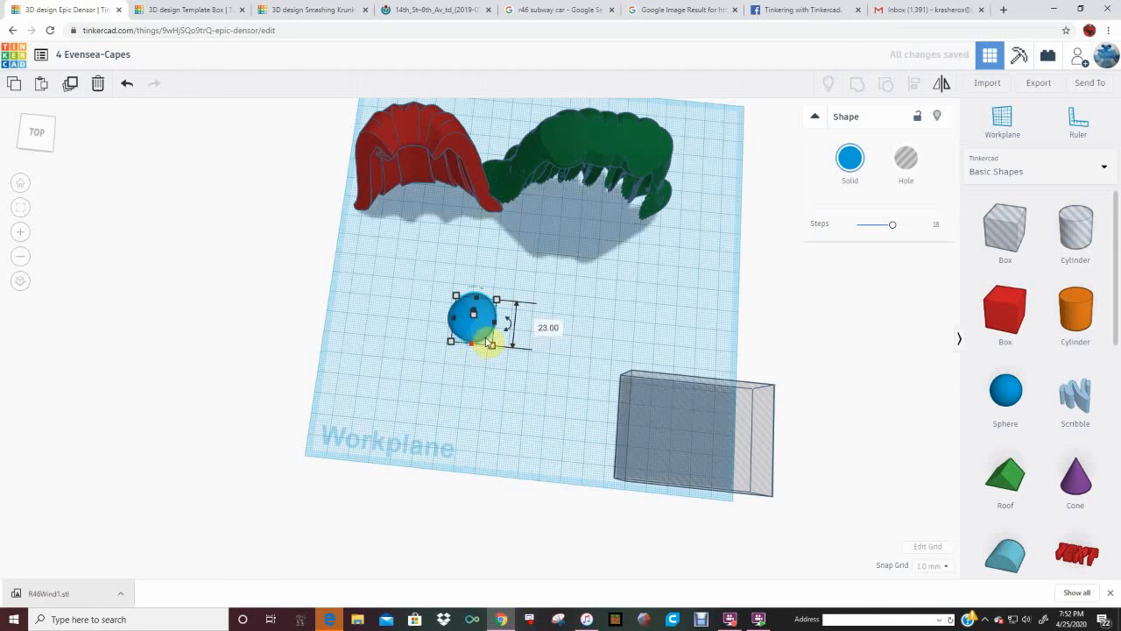
# Try building a fan from successive duplicates of the flattened sphere, turning and enlarging each copy.
pyautogui.hotkey('ctrl', 'd')
pyautogui.hotkey('ctrl', 'd')
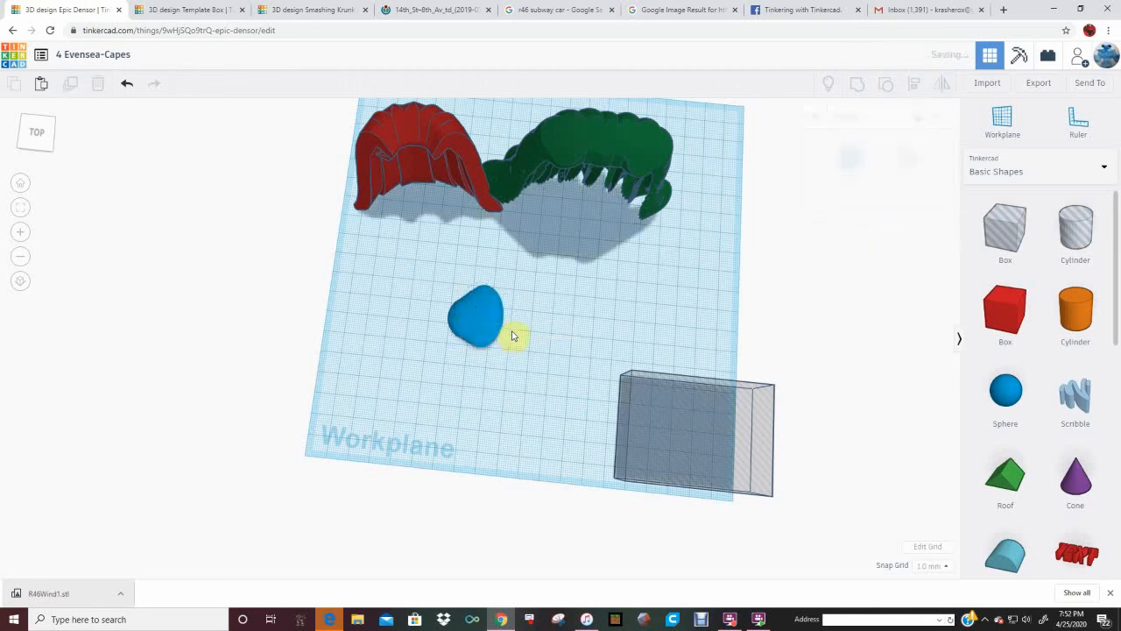
pyautogui.moveTo(524, 331); pyautogui.dragTo(538, 344)
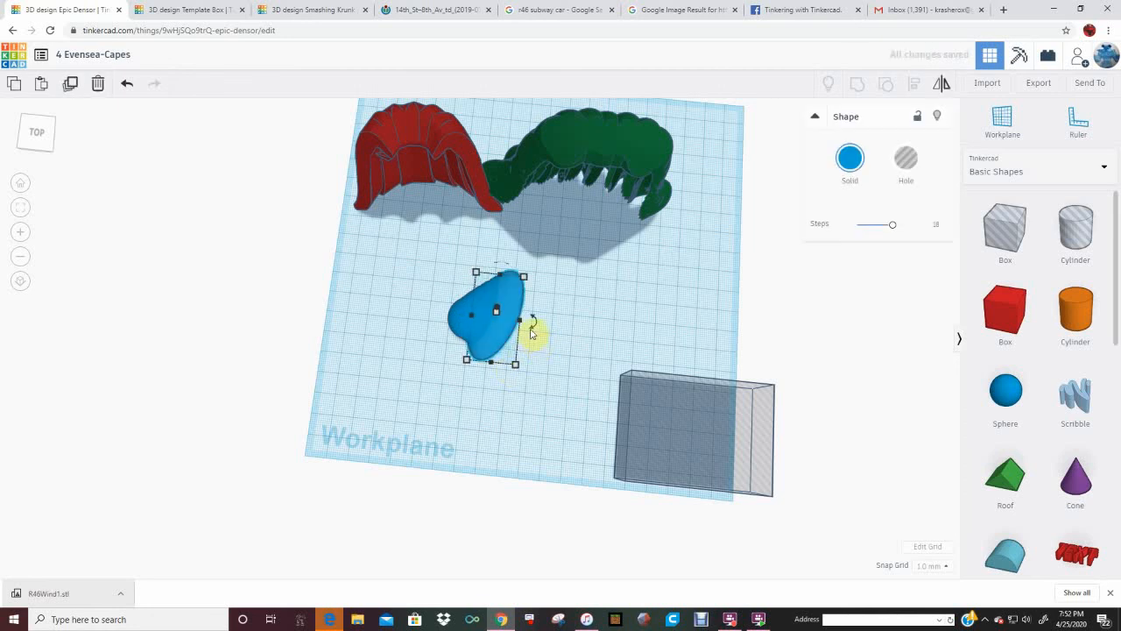
pyautogui.moveTo(539, 336); pyautogui.dragTo(553, 336)
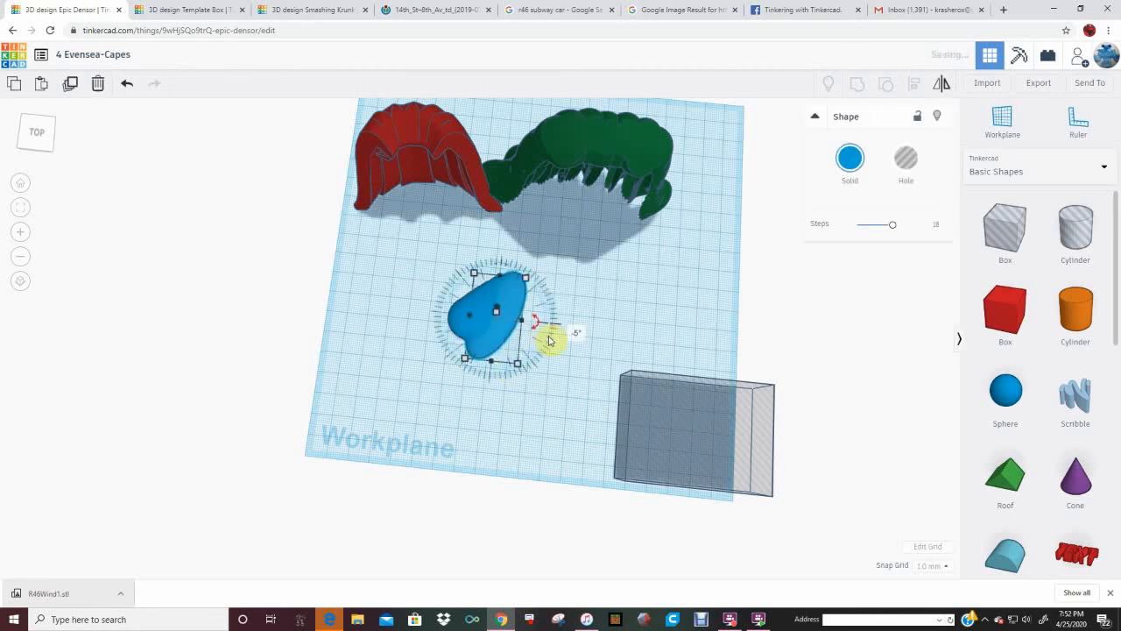
pyautogui.click(513, 333)
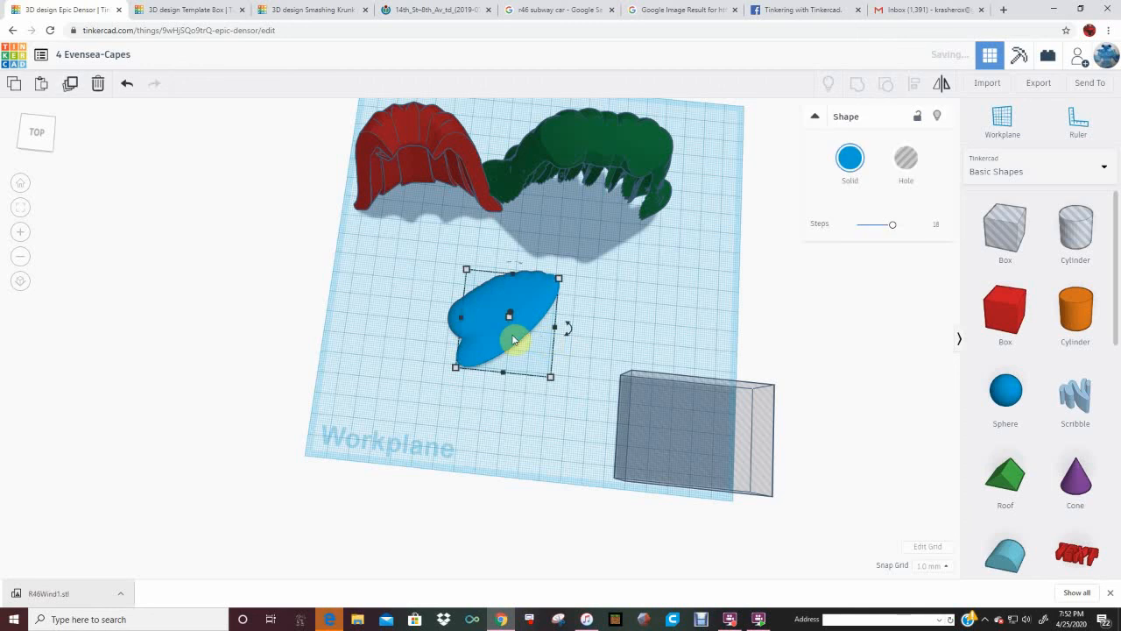
pyautogui.moveTo(466, 326); pyautogui.dragTo(392, 333)
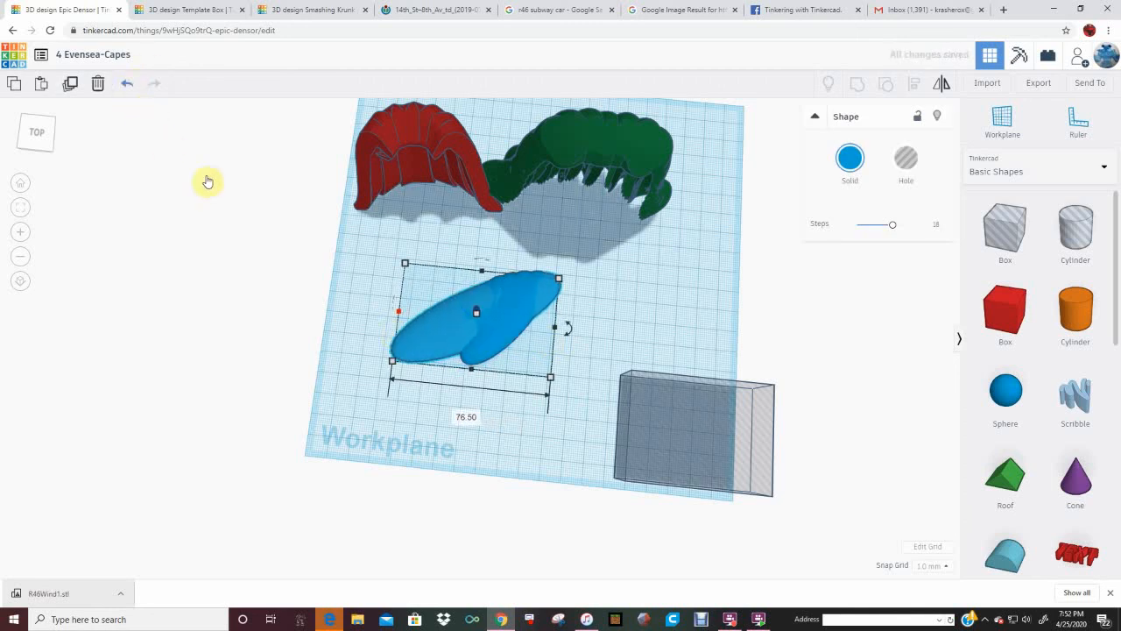
# Separate the original flattened sphere from the fan and delete the overlapping enlarged copies.
pyautogui.moveTo(453, 323); pyautogui.dragTo(377, 339)
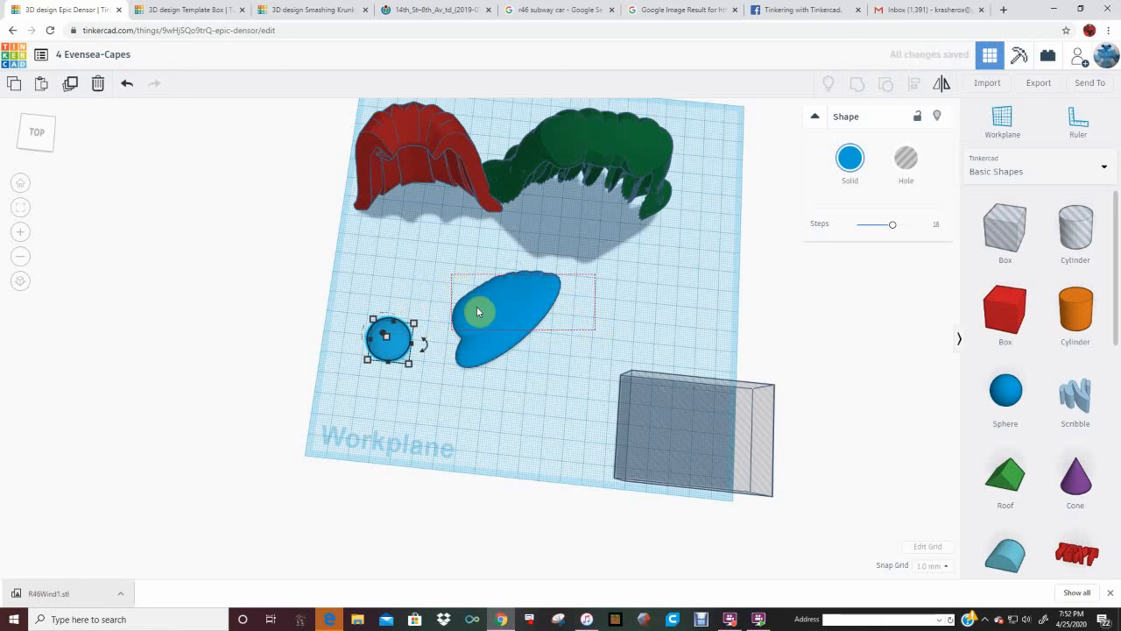
pyautogui.click(504, 321)
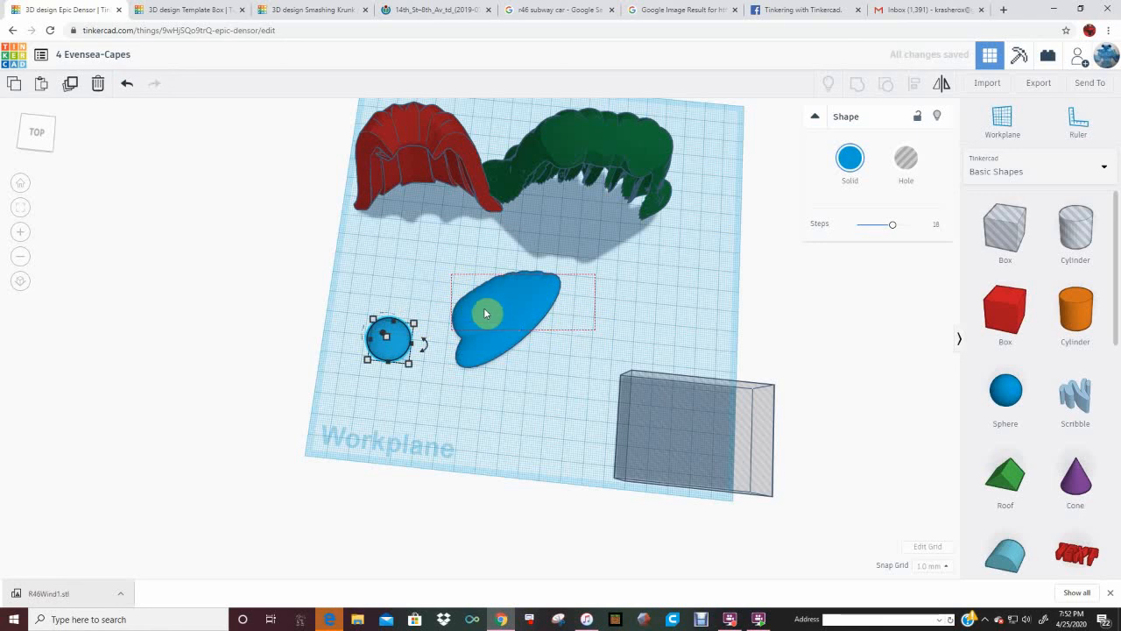
pyautogui.click(99, 85)
# Reposition the flattened sphere and repeatedly duplicate it with progressively wider, longer copies to form one elongated row.
pyautogui.moveTo(406, 331); pyautogui.dragTo(445, 303)
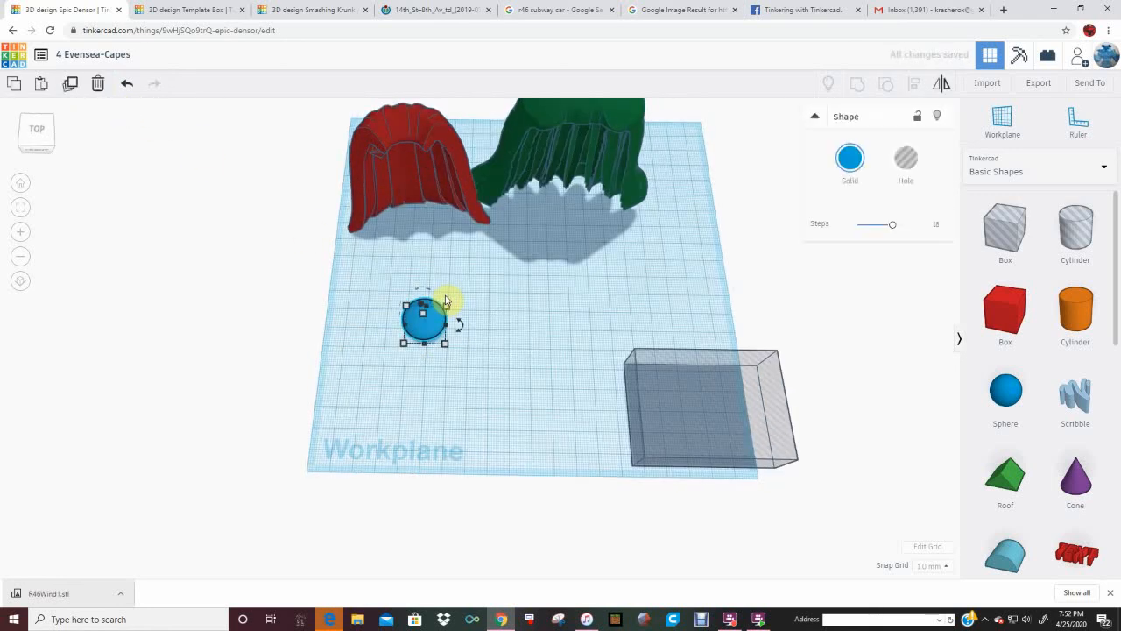
pyautogui.moveTo(447, 327); pyautogui.dragTo(506, 317)
pyautogui.hotkey('ctrl', 'v')
pyautogui.hotkey('ctrl', 'd')
pyautogui.hotkey('ctrl', 'd')
pyautogui.hotkey('ctrl', 'd')
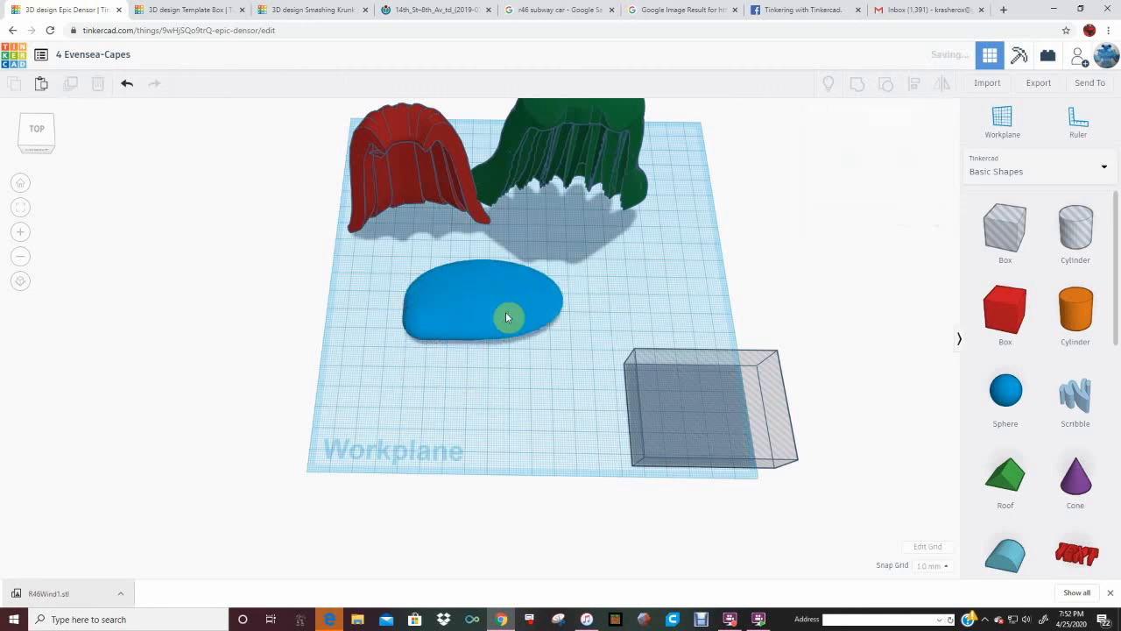
pyautogui.hotkey('ctrl', 'd')
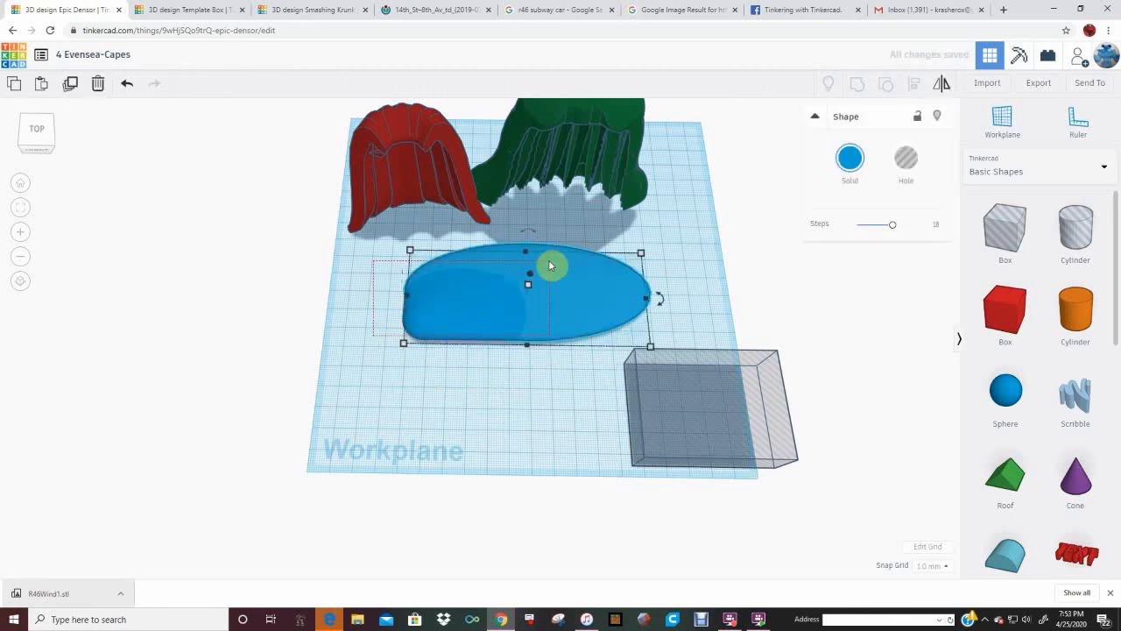
# Group the eleven overlapping sphere copies into one form and move it closer to the capes.
pyautogui.moveTo(550, 265); pyautogui.dragTo(554, 263)
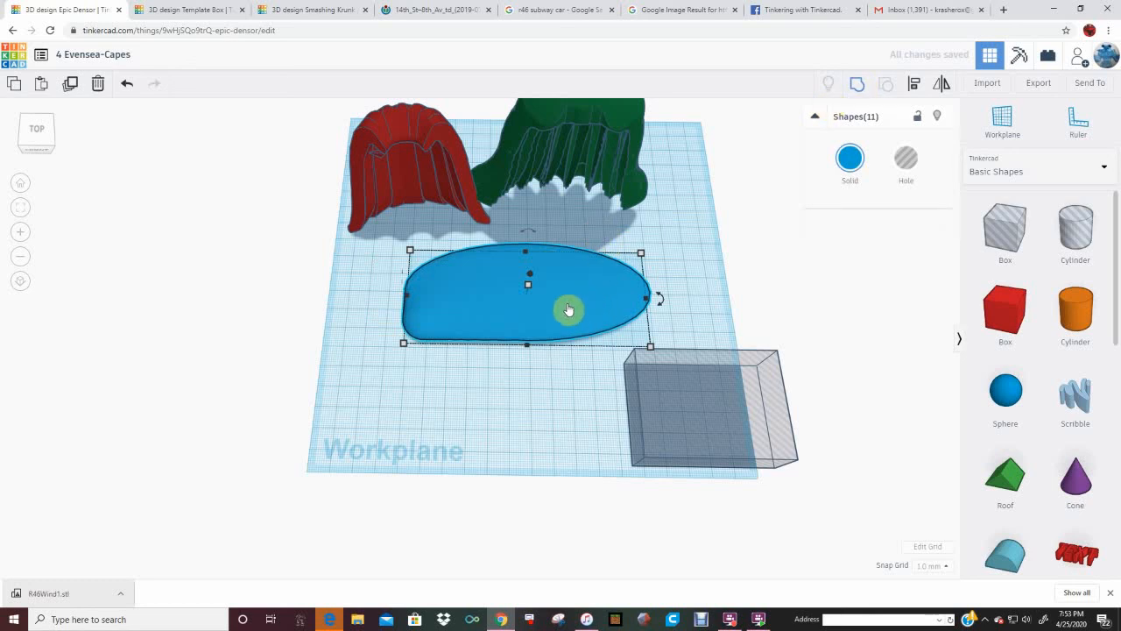
pyautogui.hotkey('ctrl', 'g')
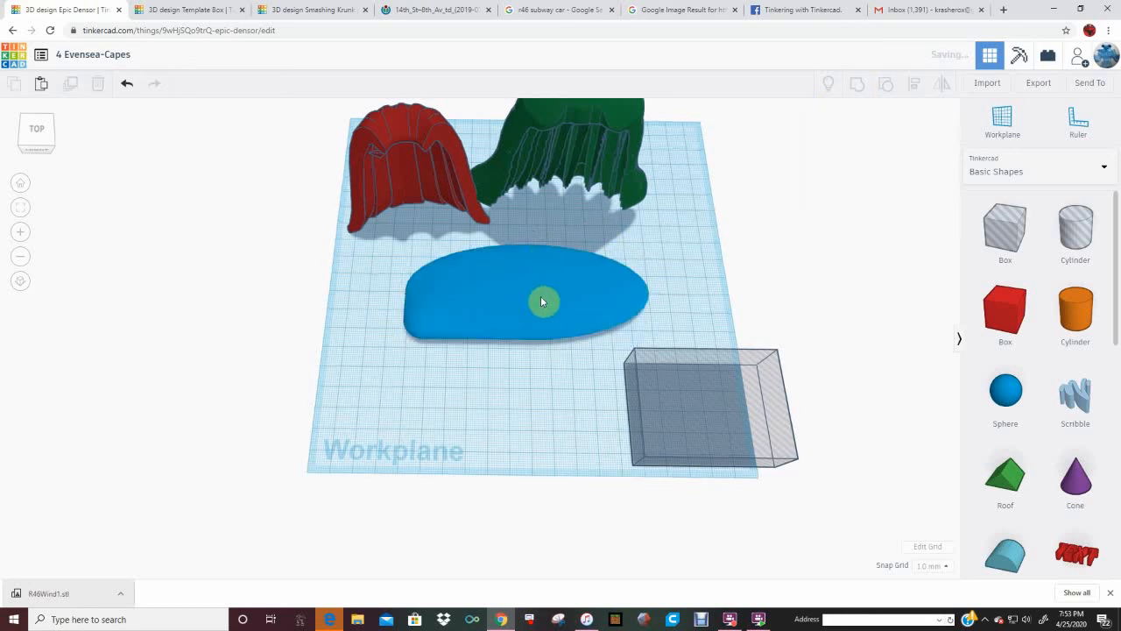
pyautogui.moveTo(541, 296); pyautogui.dragTo(538, 321, button='right')
pyautogui.moveTo(537, 321); pyautogui.dragTo(568, 298)
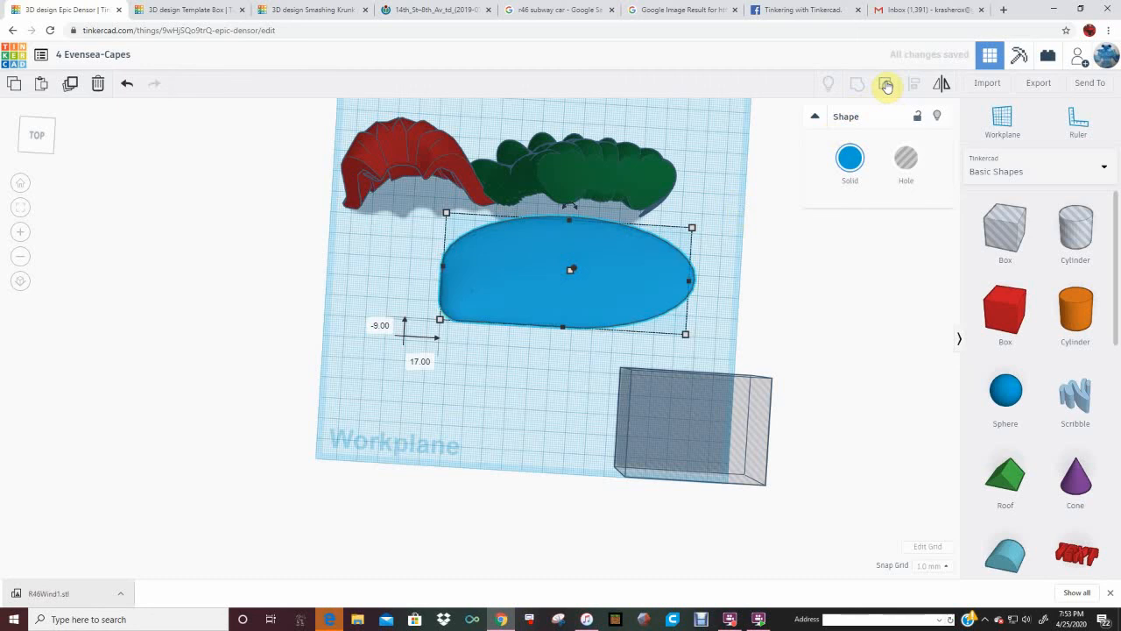
# Ungroup the elongated form, set the small original sphere apart near the workplane's front corner and delete the enlarged copies.
pyautogui.click(582, 257)
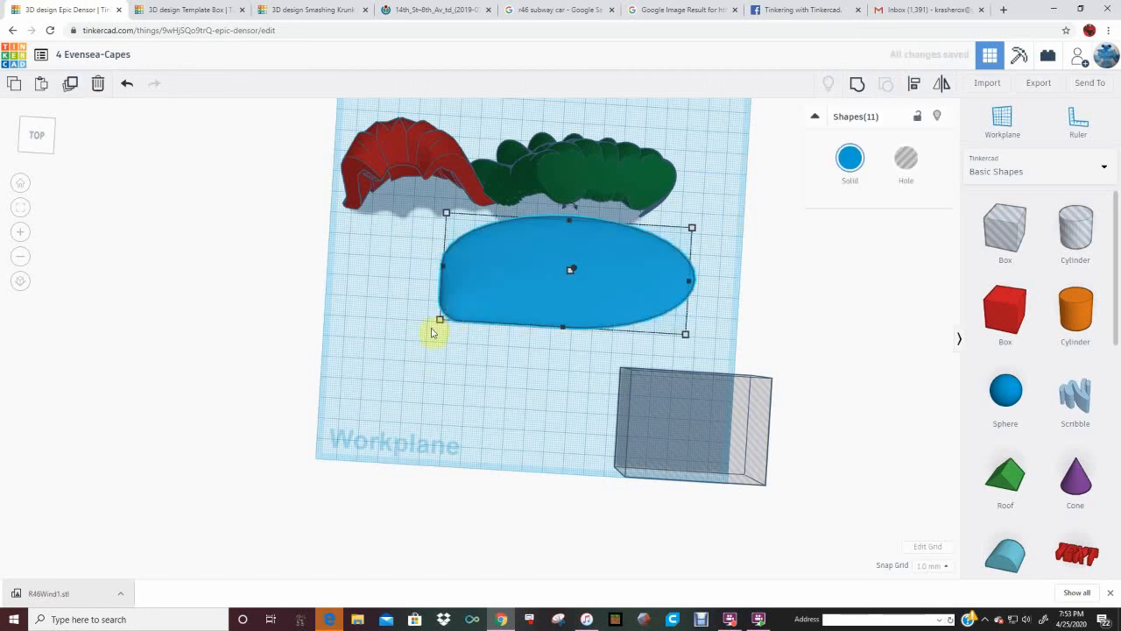
pyautogui.moveTo(454, 317); pyautogui.dragTo(415, 343)
pyautogui.hotkey('ctrl', 'g')
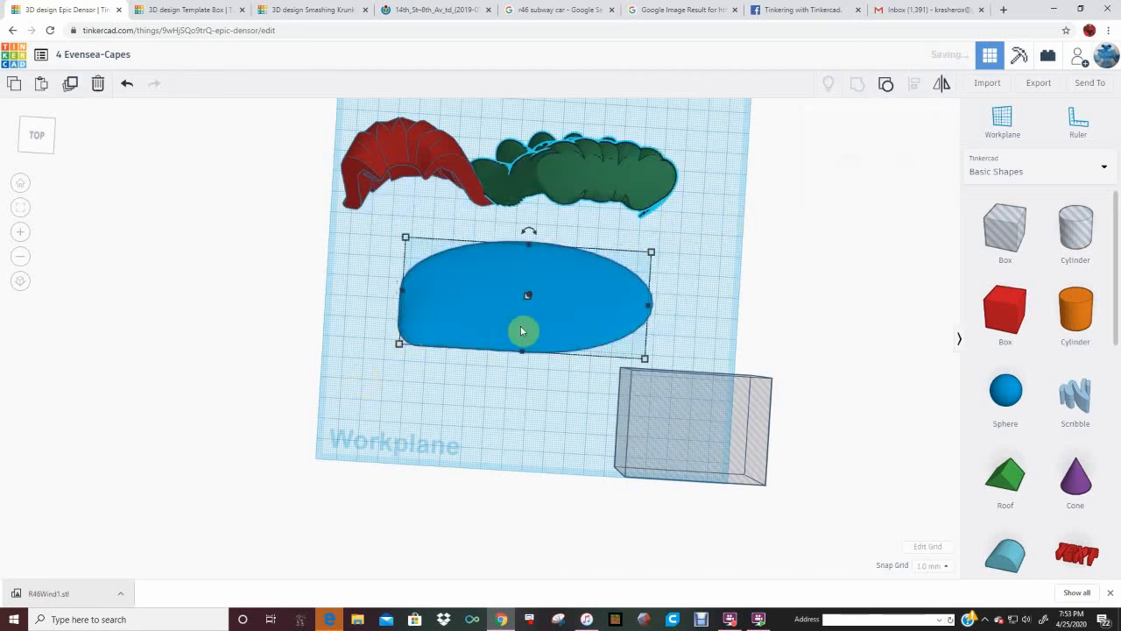
pyautogui.moveTo(543, 320); pyautogui.dragTo(684, 284)
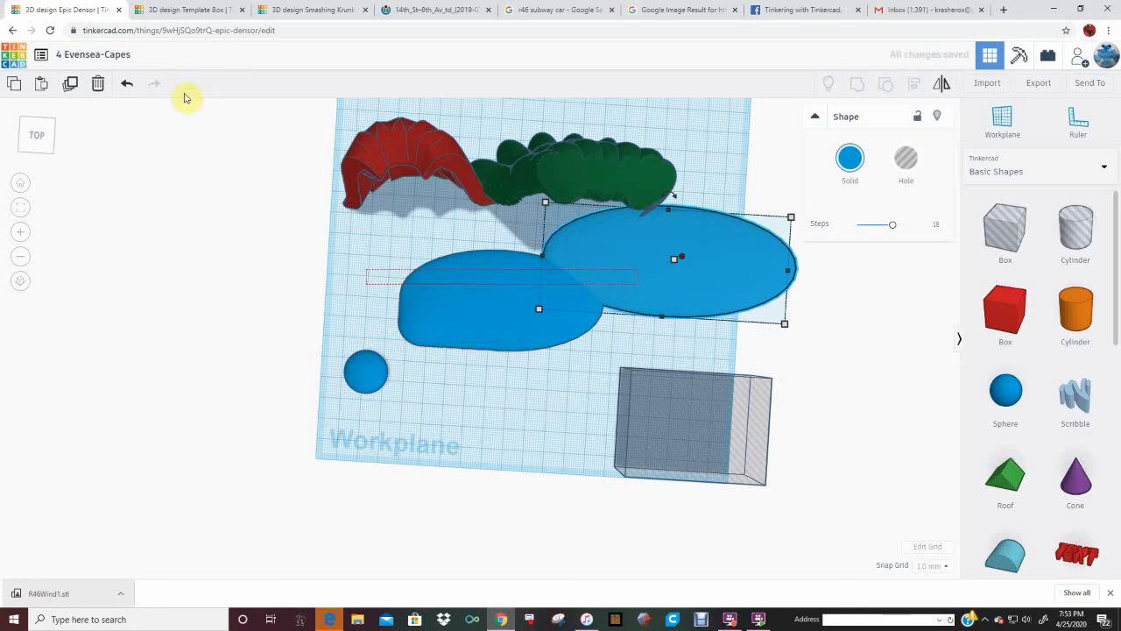
pyautogui.click(98, 83)
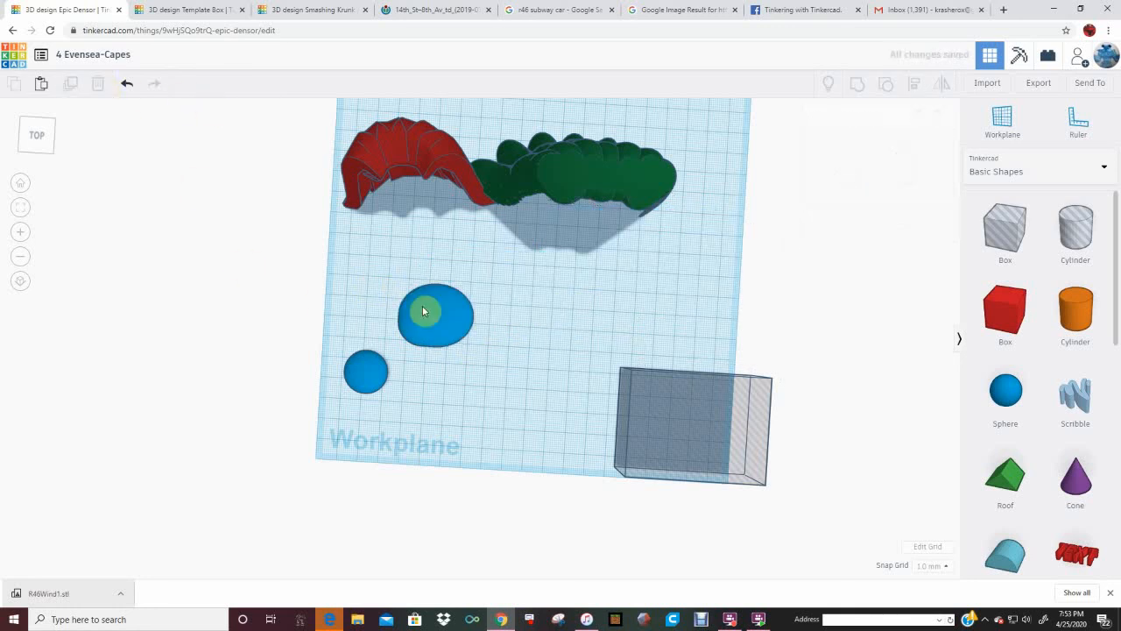
pyautogui.click(126, 85)
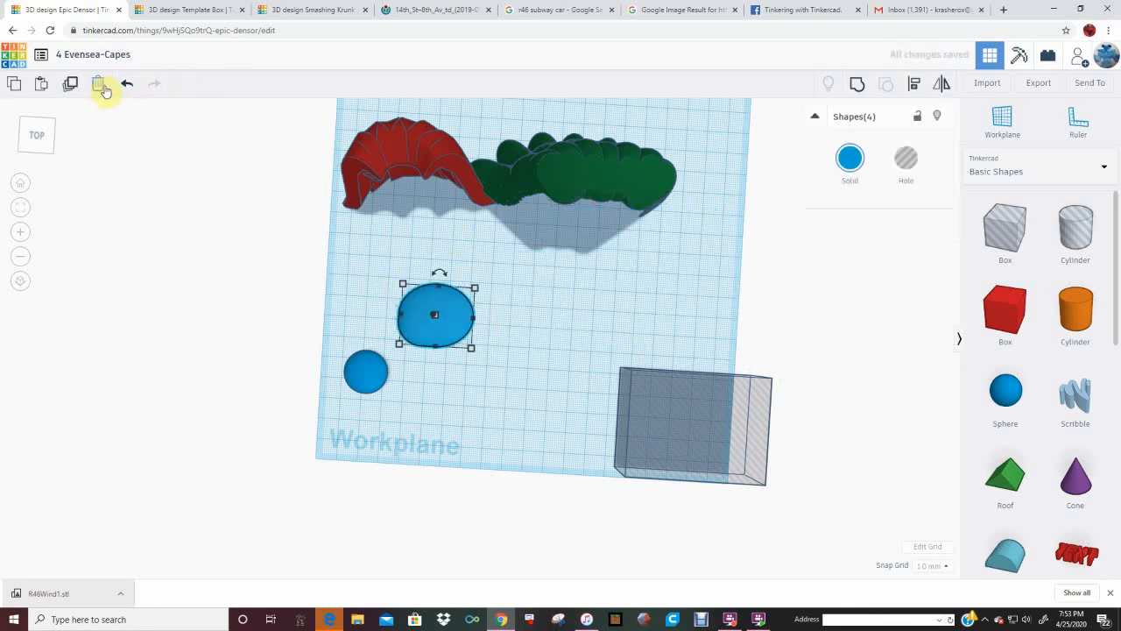
# Duplicate the remaining flattened sphere, widen the copy sideways and stretch it to 22 mm deep.
pyautogui.click(374, 380)
pyautogui.click(374, 380)
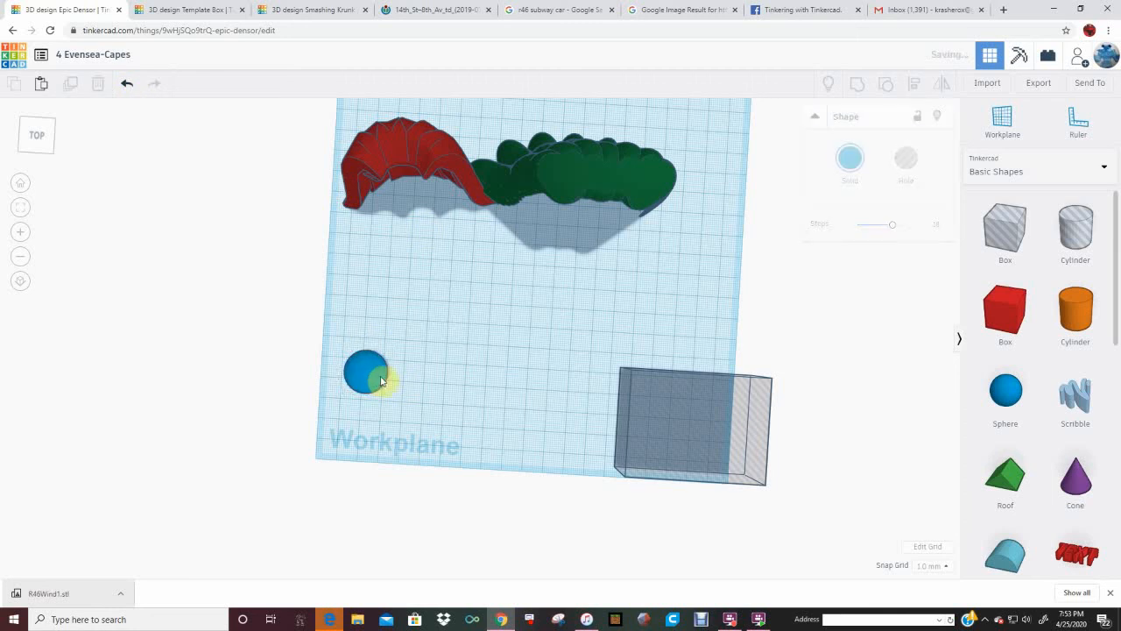
pyautogui.moveTo(393, 384); pyautogui.dragTo(396, 377)
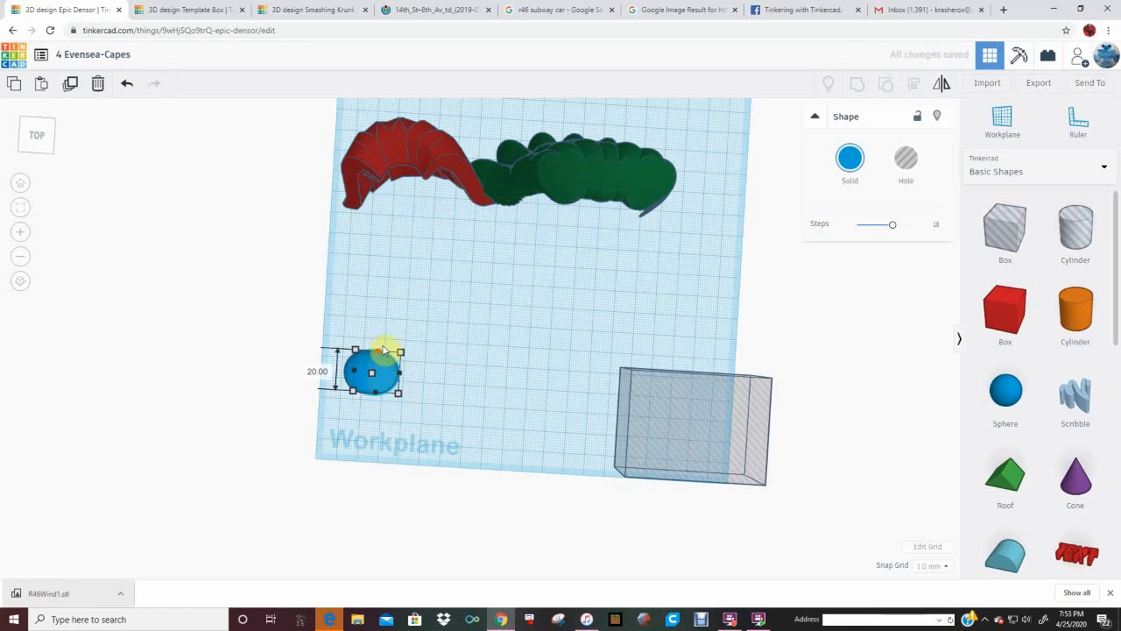
pyautogui.moveTo(383, 349); pyautogui.dragTo(383, 344)
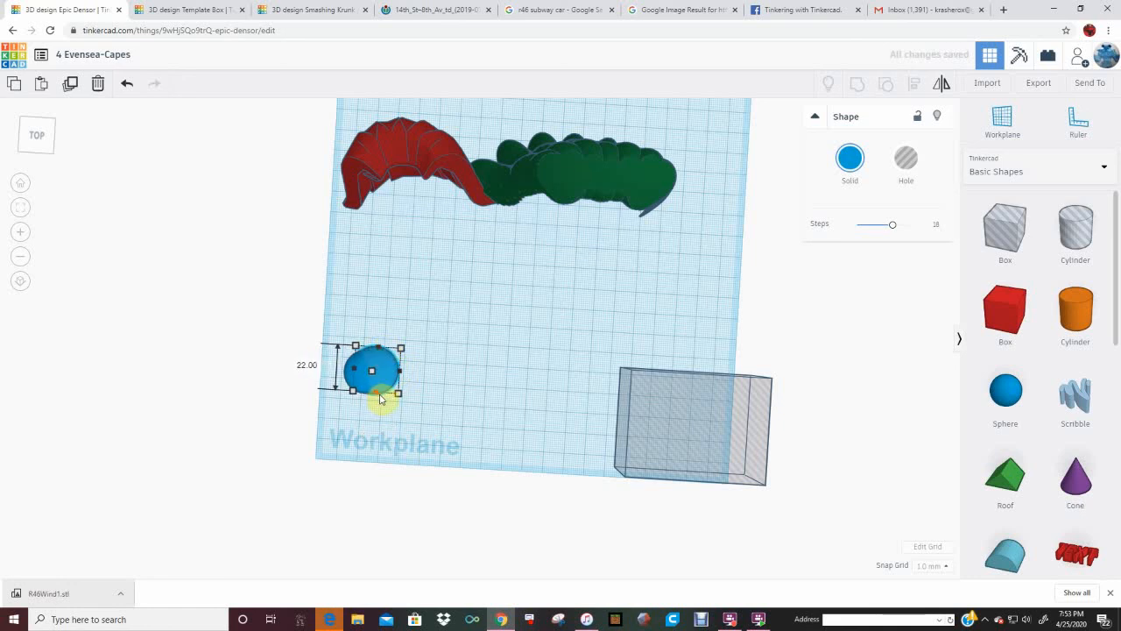
# Enlarge and offset the sphere copy, then repeat the duplication with ever larger copies to build a curved, widening form.
pyautogui.moveTo(384, 400); pyautogui.dragTo(478, 413)
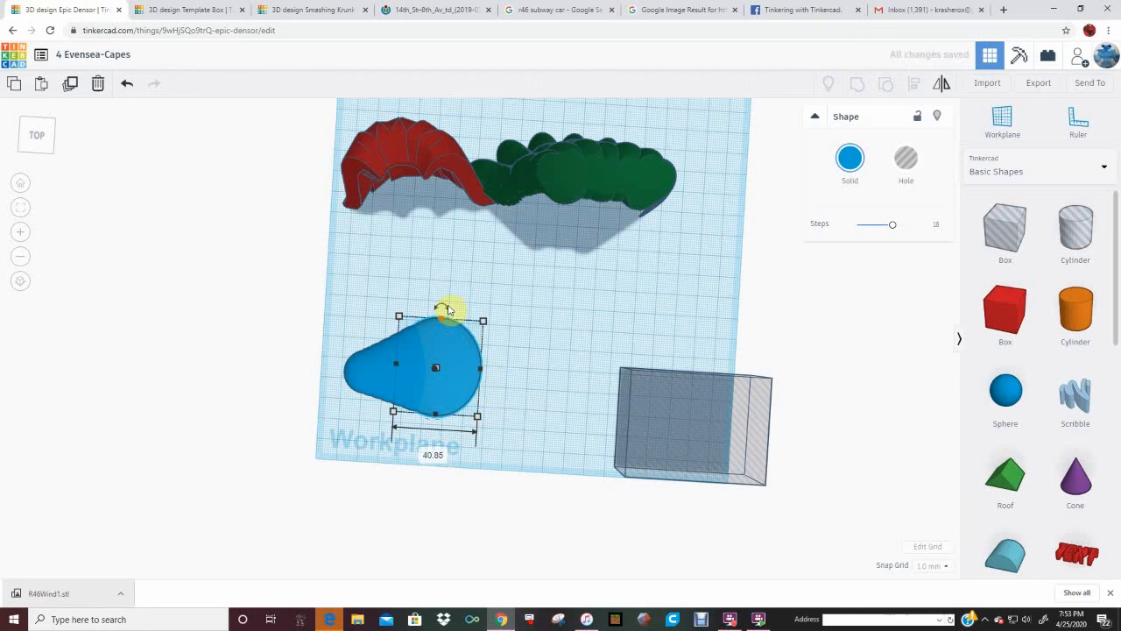
pyautogui.moveTo(446, 311); pyautogui.dragTo(479, 283)
pyautogui.click(479, 283)
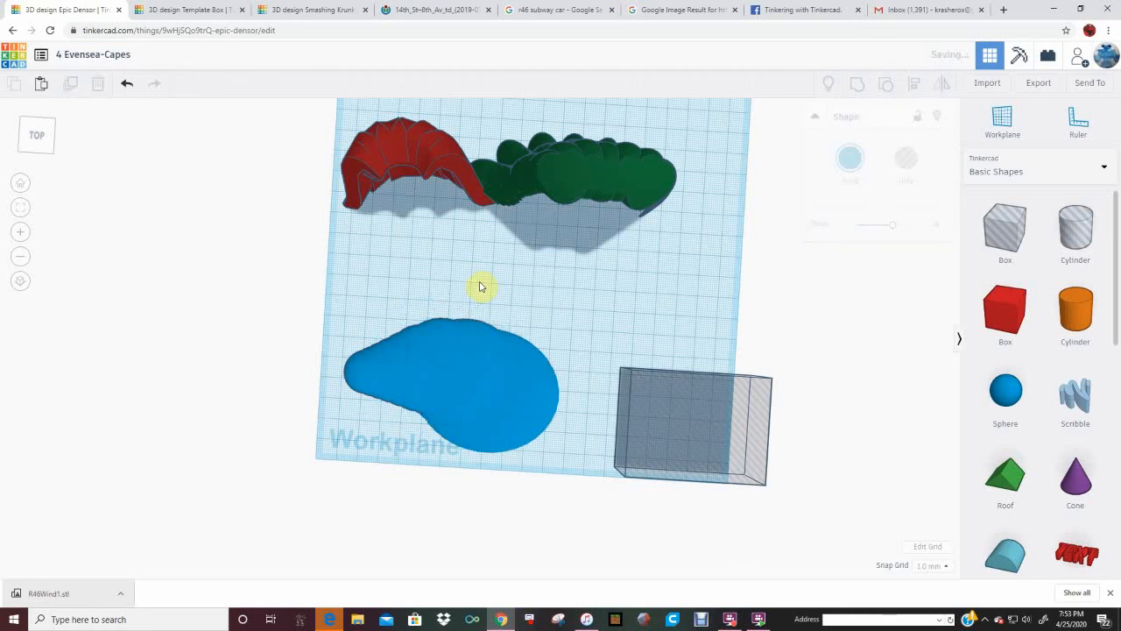
pyautogui.click(513, 377)
pyautogui.moveTo(491, 320); pyautogui.dragTo(482, 238)
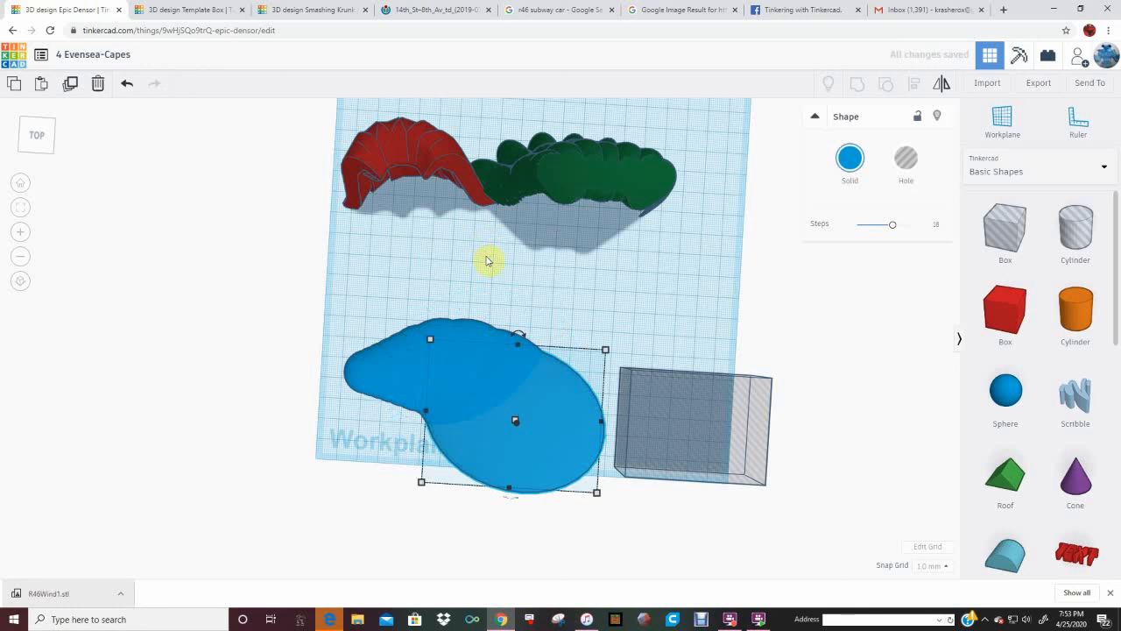
# Group the ten overlapping spheres into one form and move it about 33 mm back toward the capes and 3 mm sideways.
pyautogui.click(488, 260)
pyautogui.click(550, 371)
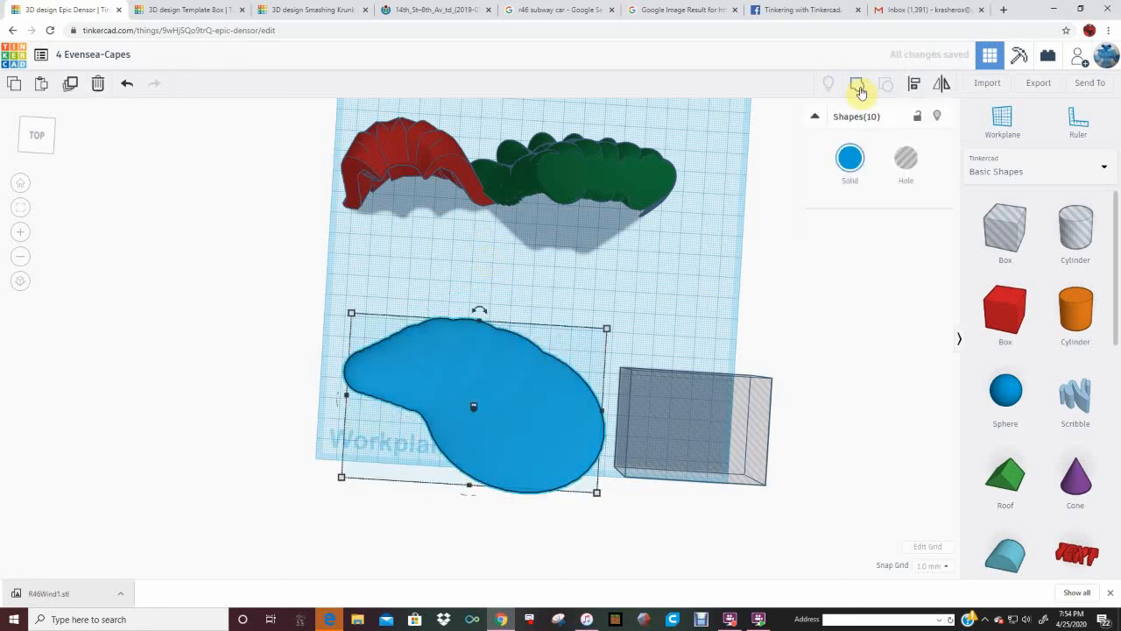
pyautogui.click(640, 305)
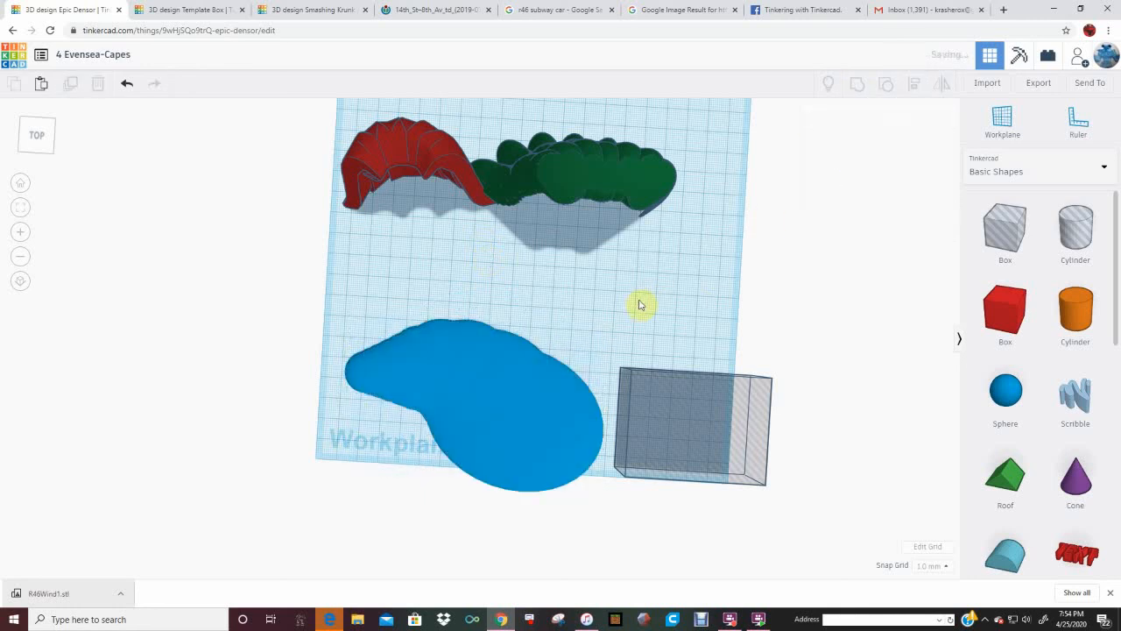
pyautogui.moveTo(520, 358); pyautogui.dragTo(531, 306)
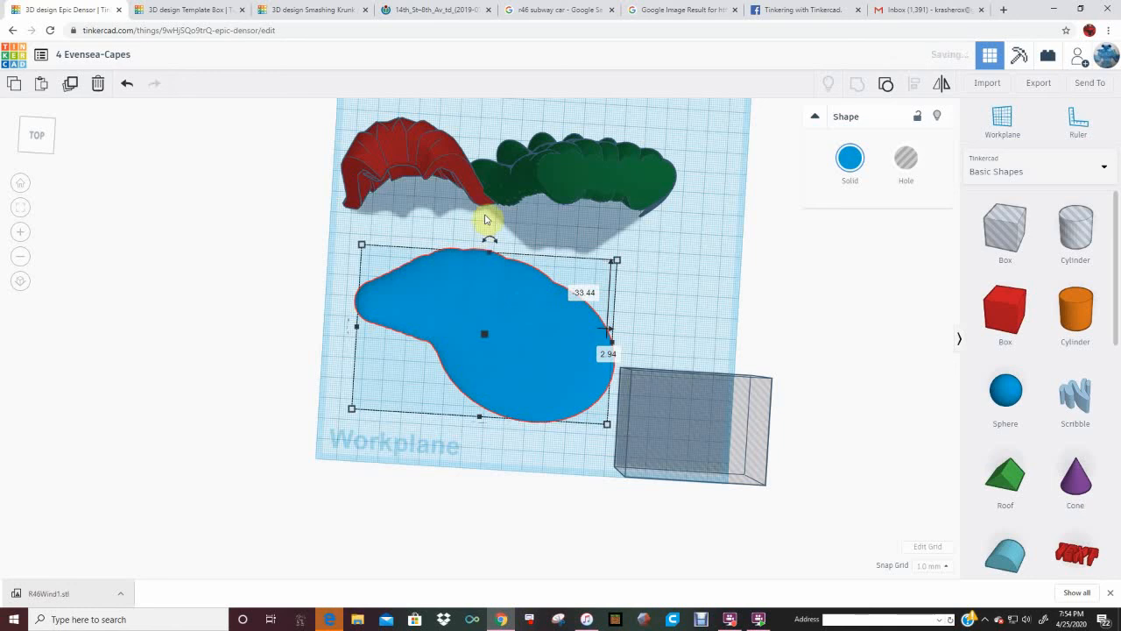
# Duplicate the curved form as a hole raised 7 mm and group it with the original to cut away the upper part.
pyautogui.moveTo(488, 219); pyautogui.dragTo(501, 181, button='right')
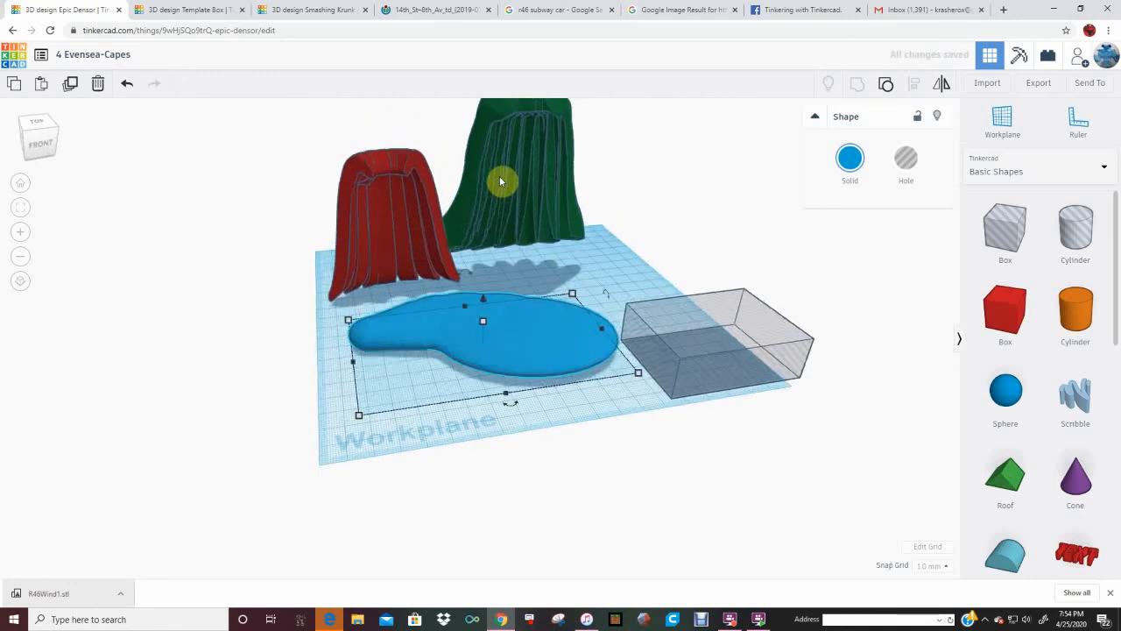
pyautogui.moveTo(483, 298); pyautogui.dragTo(581, 263)
pyautogui.click(906, 158)
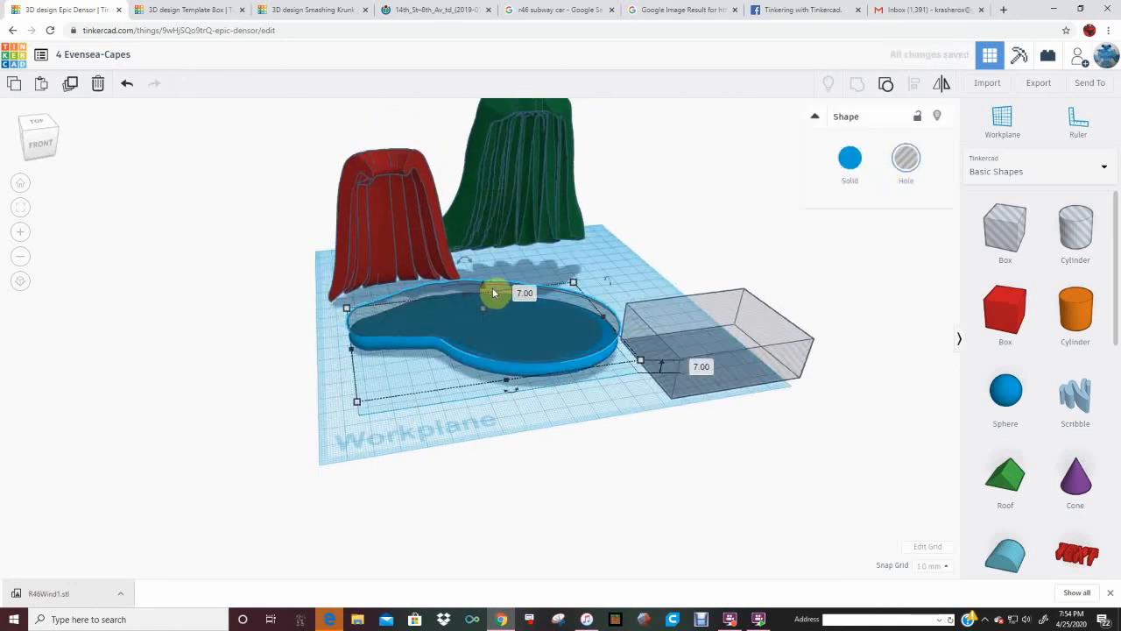
pyautogui.moveTo(481, 290)
pyautogui.mouseDown()
pyautogui.moveTo(490, 288)
pyautogui.moveTo(469, 220)
pyautogui.moveTo(470, 165)
pyautogui.moveTo(442, 149)
pyautogui.mouseUp()
pyautogui.moveTo(400, 281); pyautogui.dragTo(322, 345, button='right')
pyautogui.keyDown('shift'); pyautogui.click(506, 321); pyautogui.keyUp('shift')
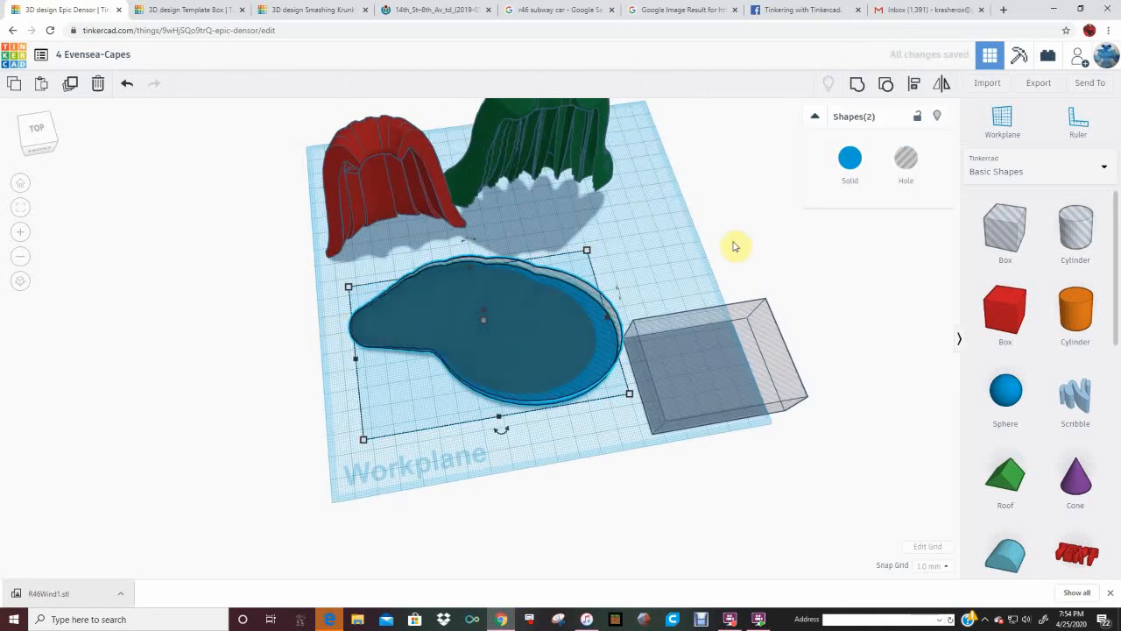
pyautogui.click(856, 87)
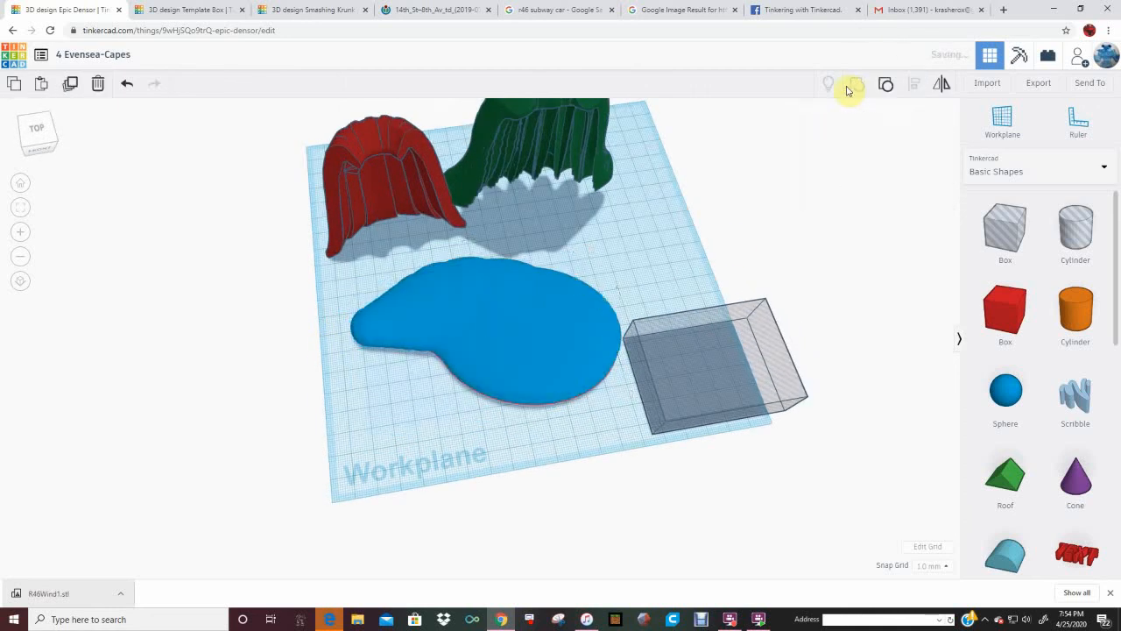
# Move the transparent box 46 mm back and 34 mm sideways, and place a 30 mm long hole sphere at the form's wide end.
pyautogui.moveTo(759, 301); pyautogui.dragTo(798, 204)
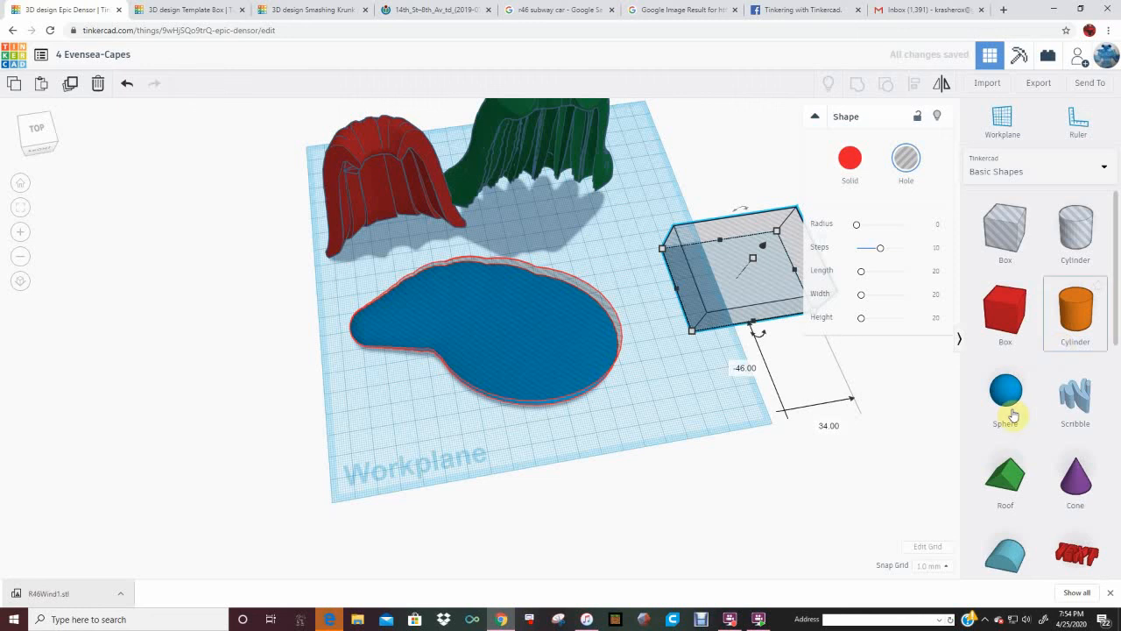
pyautogui.moveTo(1013, 404); pyautogui.dragTo(605, 354)
pyautogui.click(917, 166)
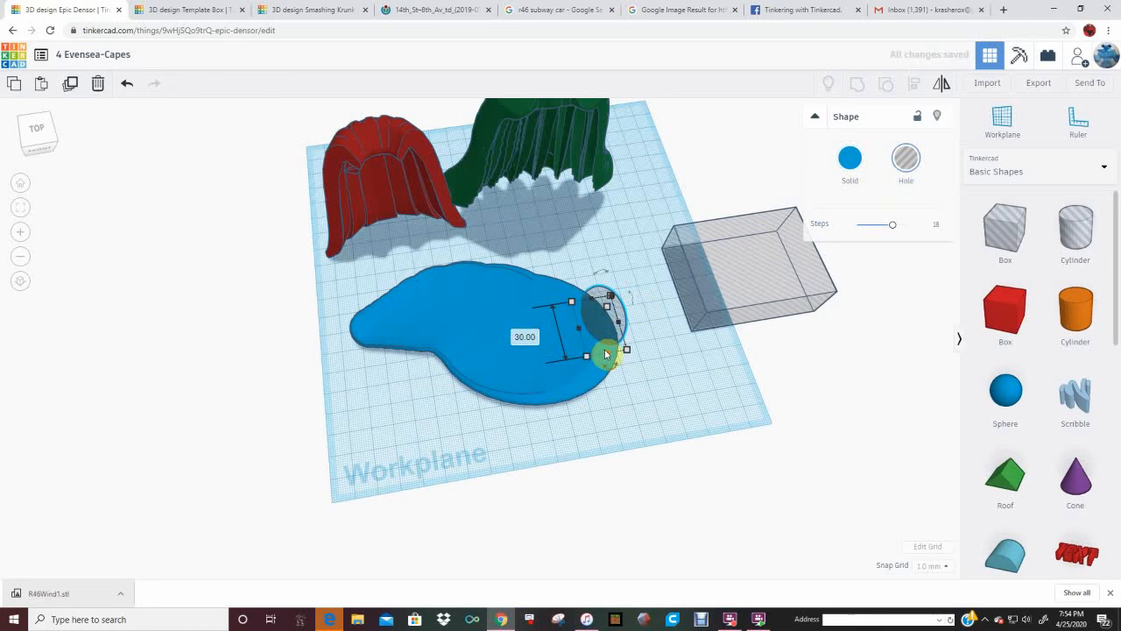
# Duplicate the hole sphere and shift the copy forward and slightly inward along the edge of the form's wide end.
pyautogui.hotkey('ctrl', 'd')
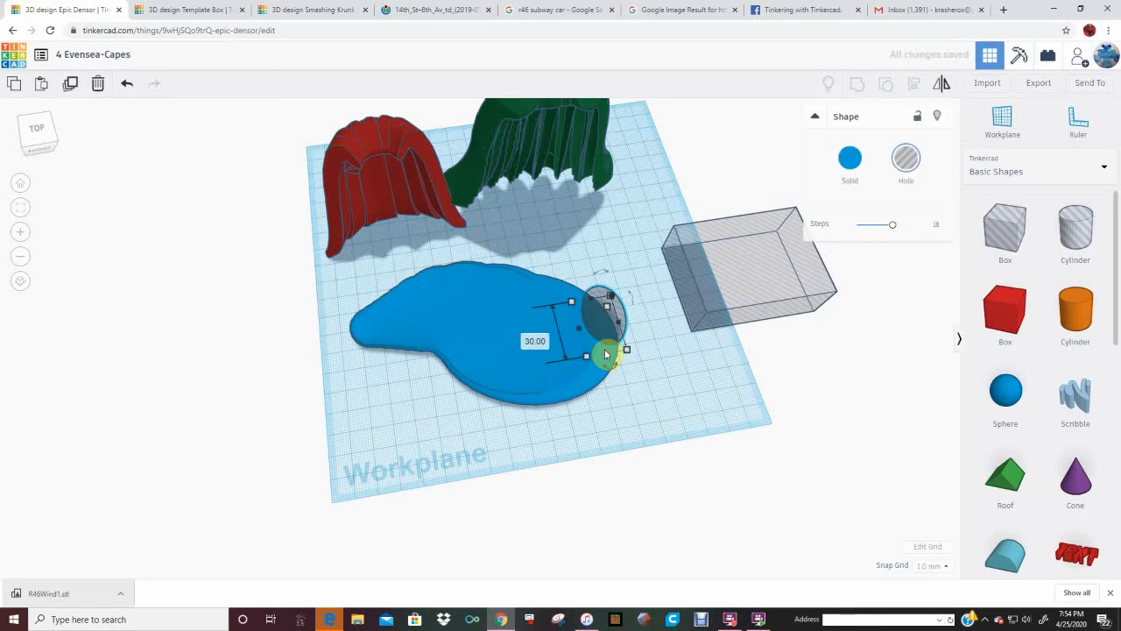
pyautogui.hotkey('shift', 'Down')
pyautogui.hotkey('shift', 'Down')
pyautogui.press('Down')
pyautogui.press('Down')
pyautogui.press('Down')
pyautogui.press('Left')
pyautogui.press('Left')
pyautogui.press('Left')
pyautogui.press('Left')
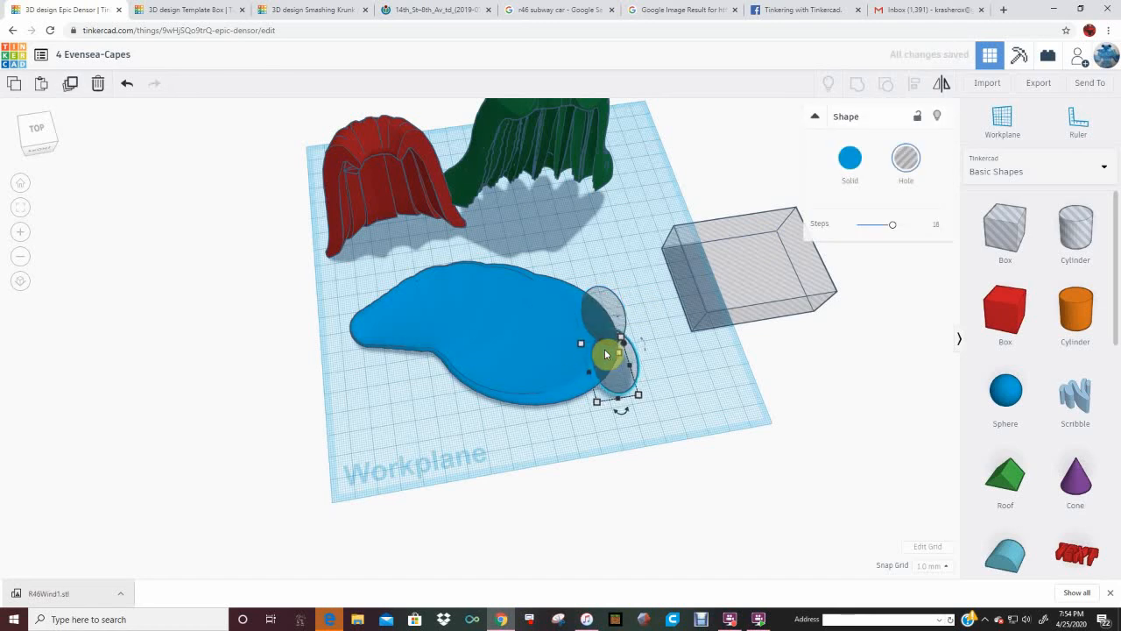
# Rotate the second hole sphere about 25° and place a duplicate of it further forward and slightly inward along the form's wide end.
pyautogui.moveTo(613, 409); pyautogui.dragTo(586, 431)
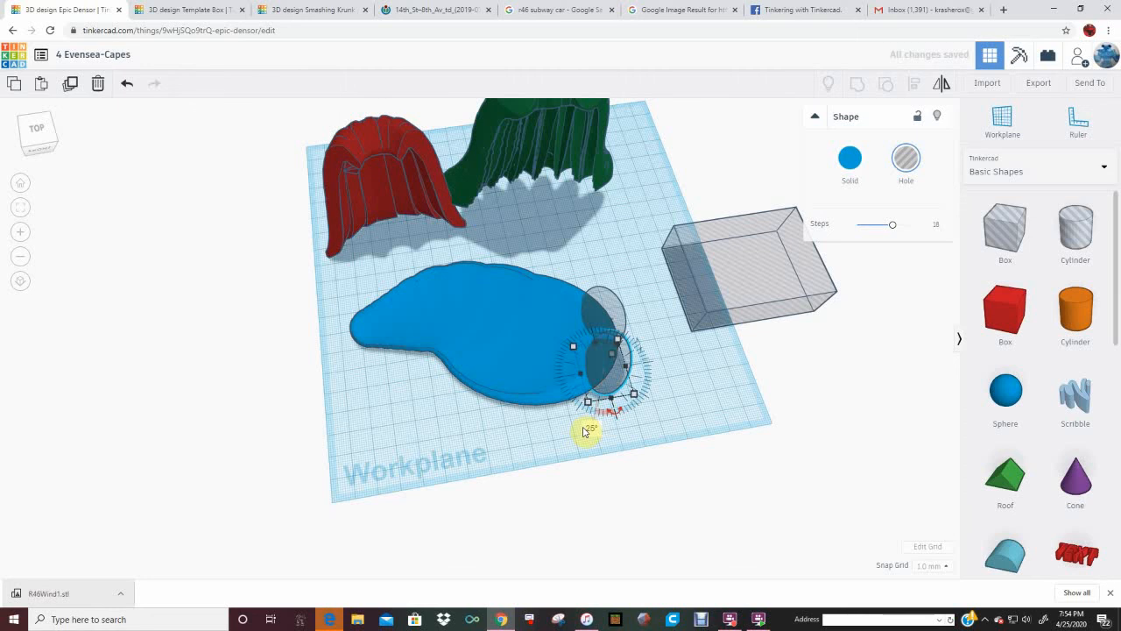
pyautogui.hotkey('ctrl', 'd')
pyautogui.press('Up')
pyautogui.press('Up')
pyautogui.press('Up')
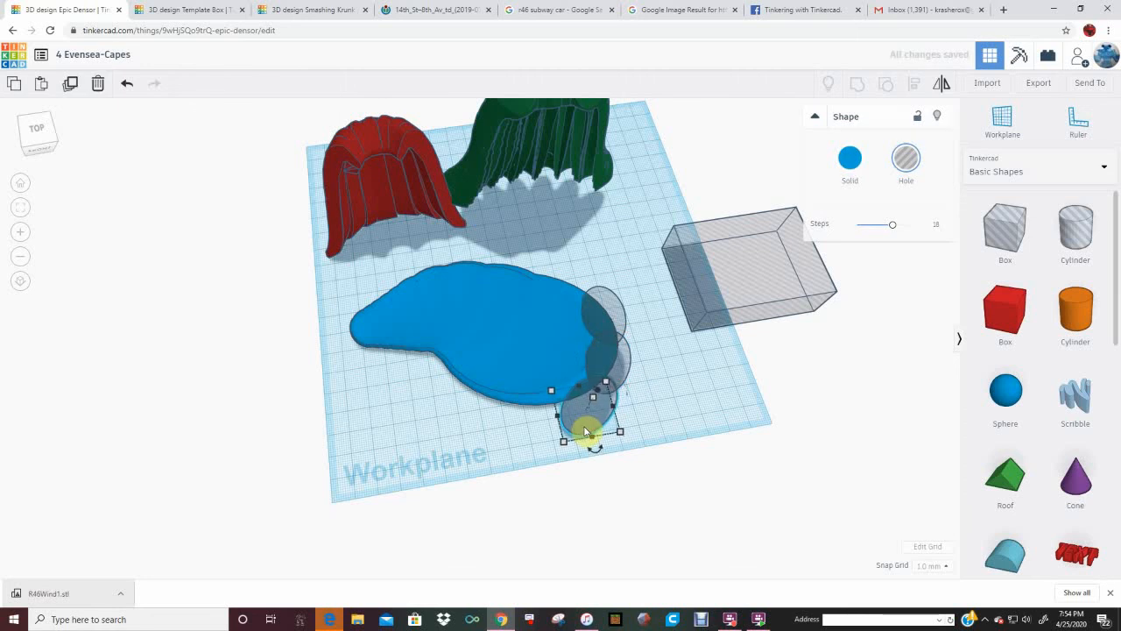
pyautogui.press('Left')
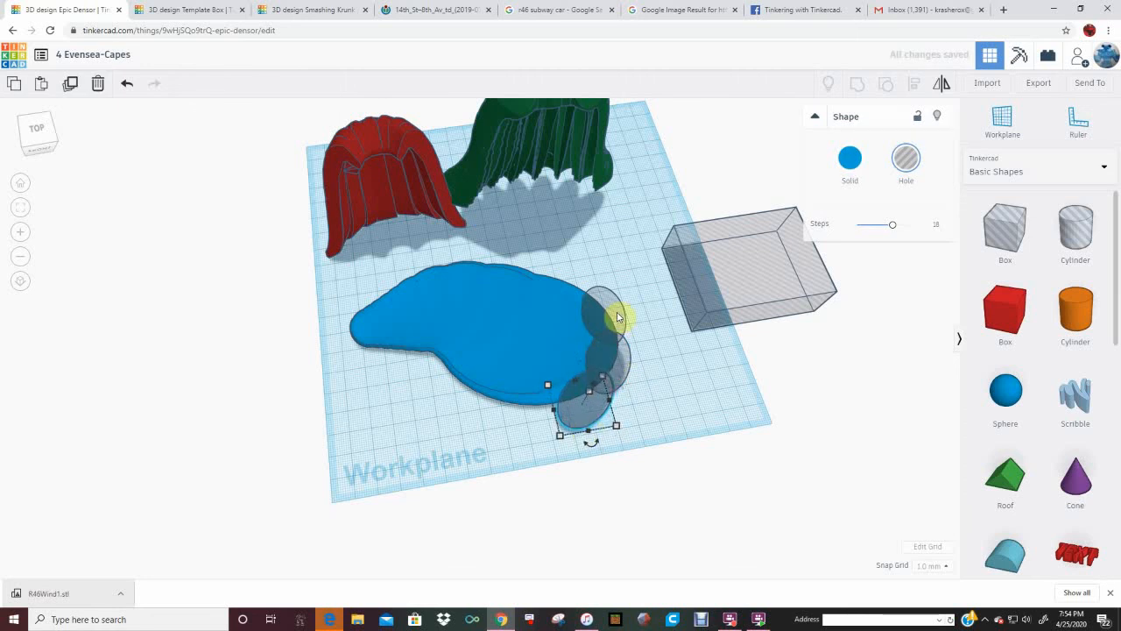
# Duplicate the rearmost hole sphere and shift the copy back and slightly inward along the wide end's rear edge.
pyautogui.click(617, 318)
pyautogui.press('Up')
pyautogui.press('Up')
pyautogui.press('Up')
pyautogui.press('Up')
pyautogui.press('Up')
pyautogui.press('Up')
pyautogui.press('Up')
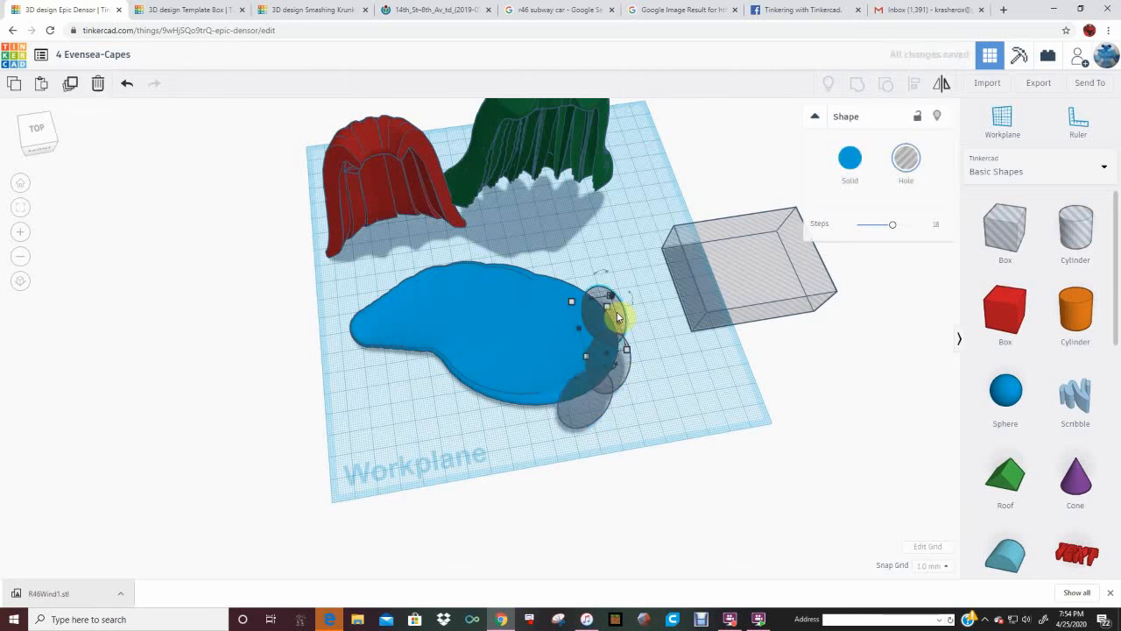
pyautogui.press('Up')
pyautogui.press('Up')
pyautogui.press('Up')
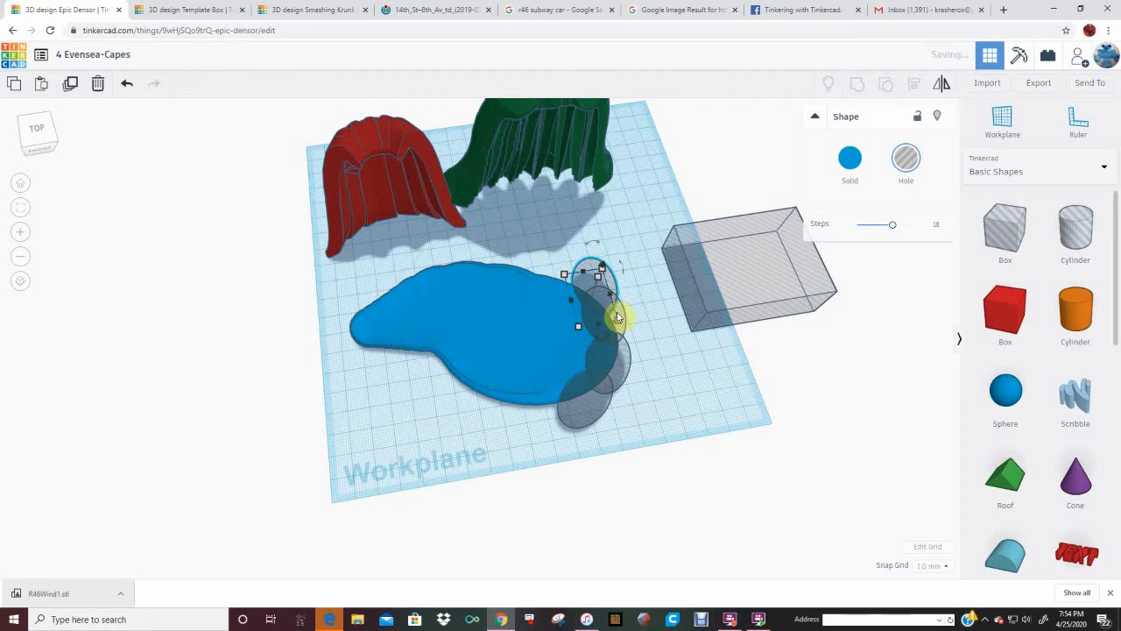
pyautogui.press('Up')
pyautogui.press('Up')
pyautogui.press('Up')
pyautogui.press('Up')
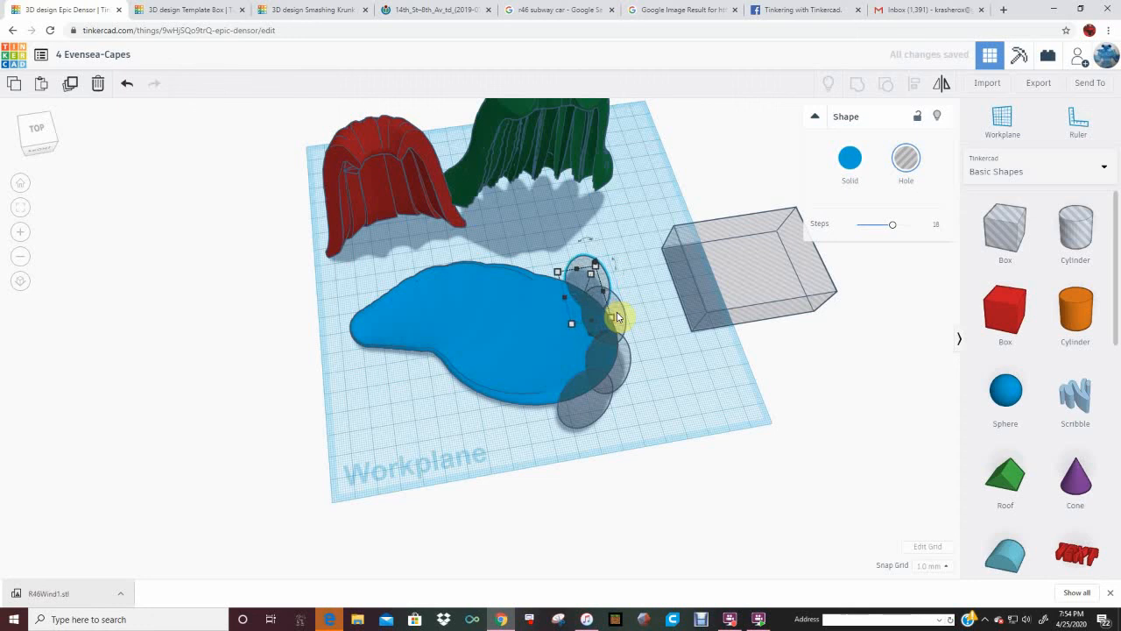
# Group the blue form with the four hole spheres to cut a scalloped edge into its wide end.
pyautogui.moveTo(531, 454); pyautogui.dragTo(629, 296)
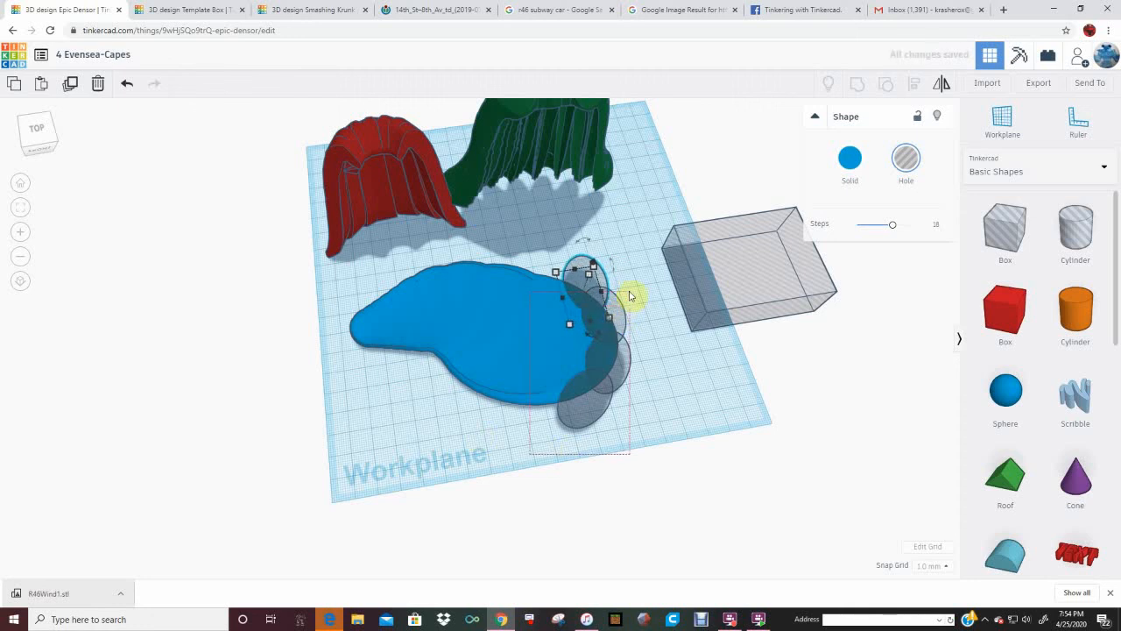
pyautogui.moveTo(651, 409); pyautogui.dragTo(660, 299, button='right')
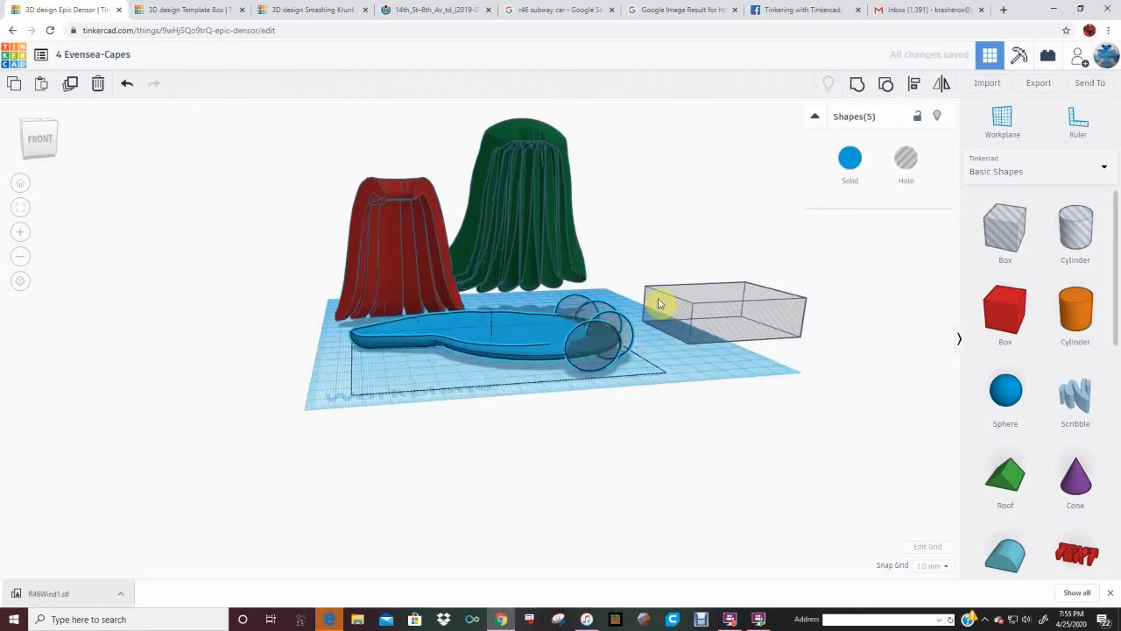
pyautogui.moveTo(650, 342); pyautogui.dragTo(706, 304, button='right')
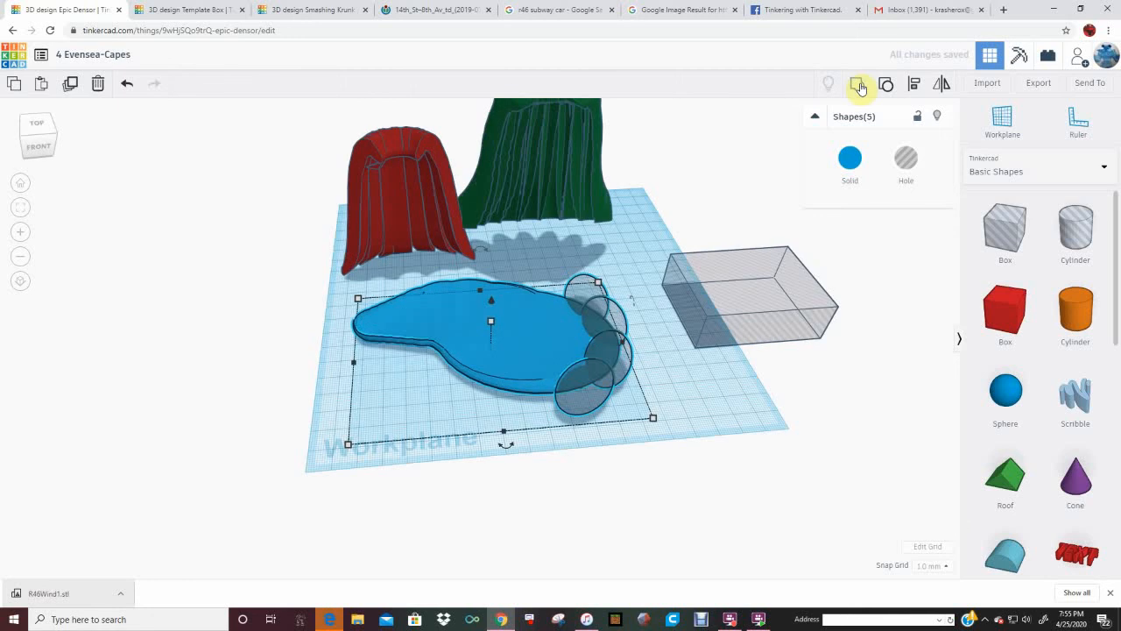
pyautogui.click(858, 86)
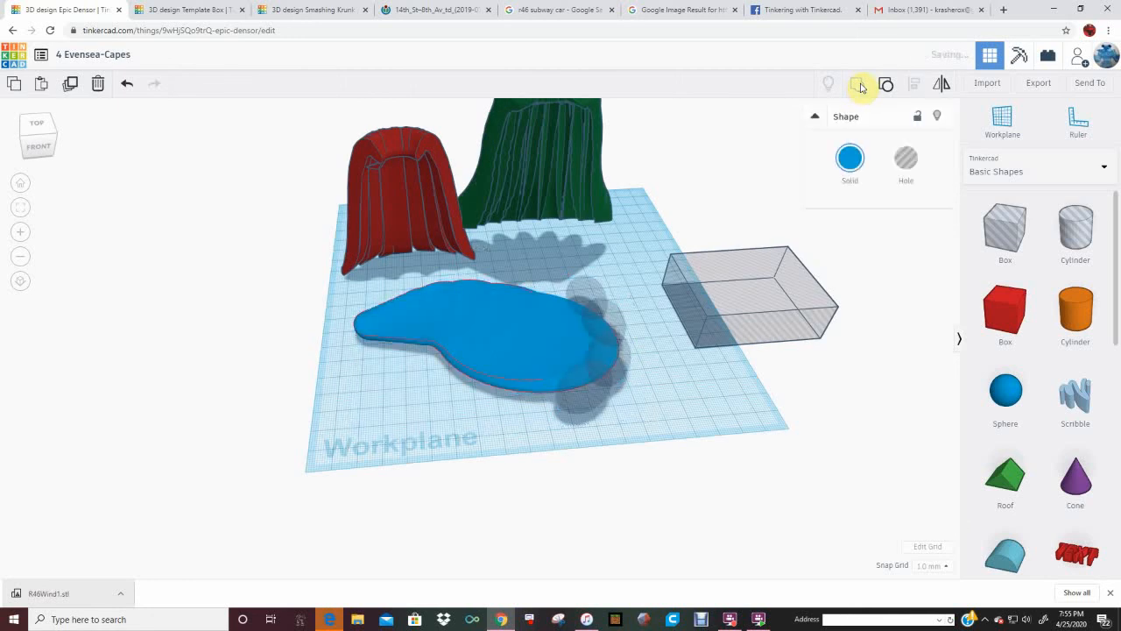
# Rotate the scalloped form upright and raise it to 6 mm above the workplane.
pyautogui.moveTo(678, 283); pyautogui.dragTo(631, 281, button='right')
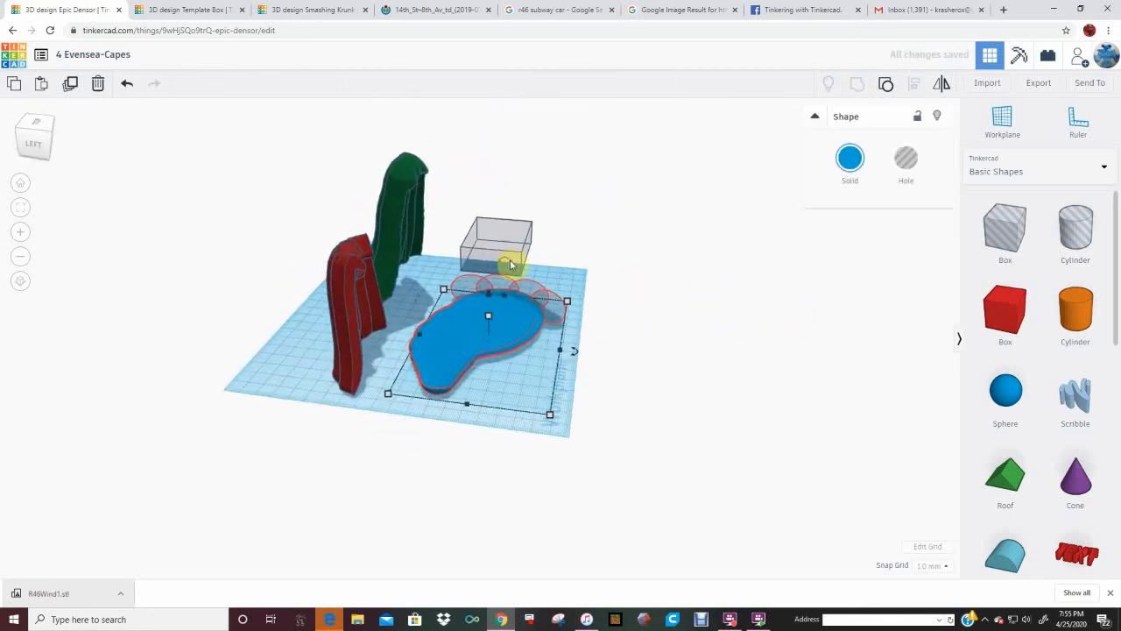
pyautogui.moveTo(509, 260); pyautogui.dragTo(593, 294)
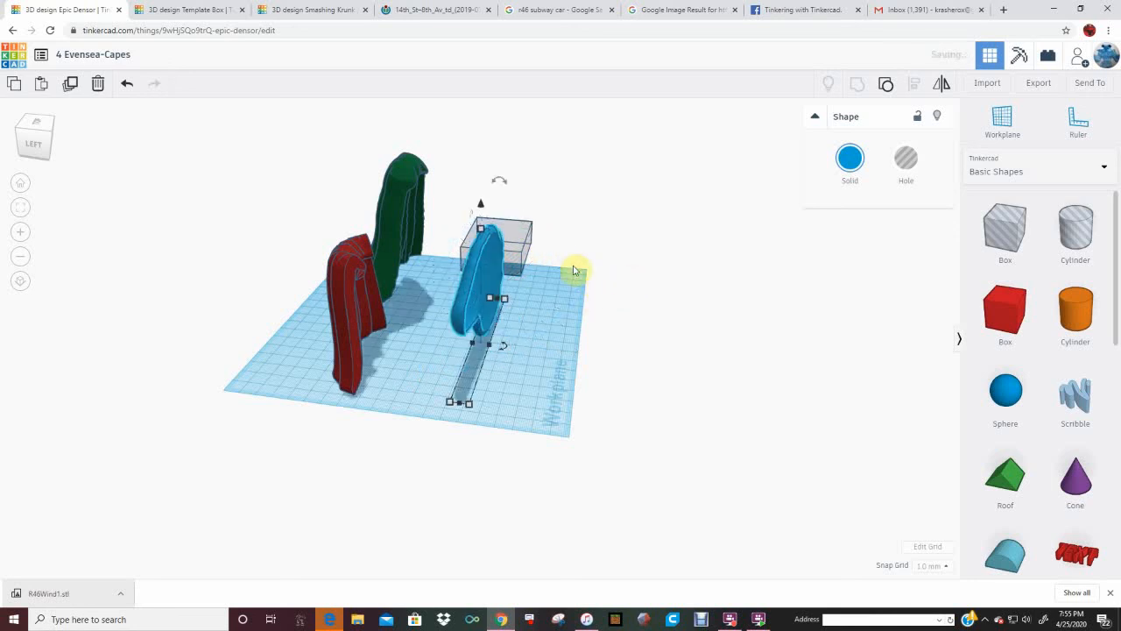
pyautogui.moveTo(576, 268); pyautogui.dragTo(408, 240, button='right')
pyautogui.moveTo(478, 200); pyautogui.dragTo(493, 163)
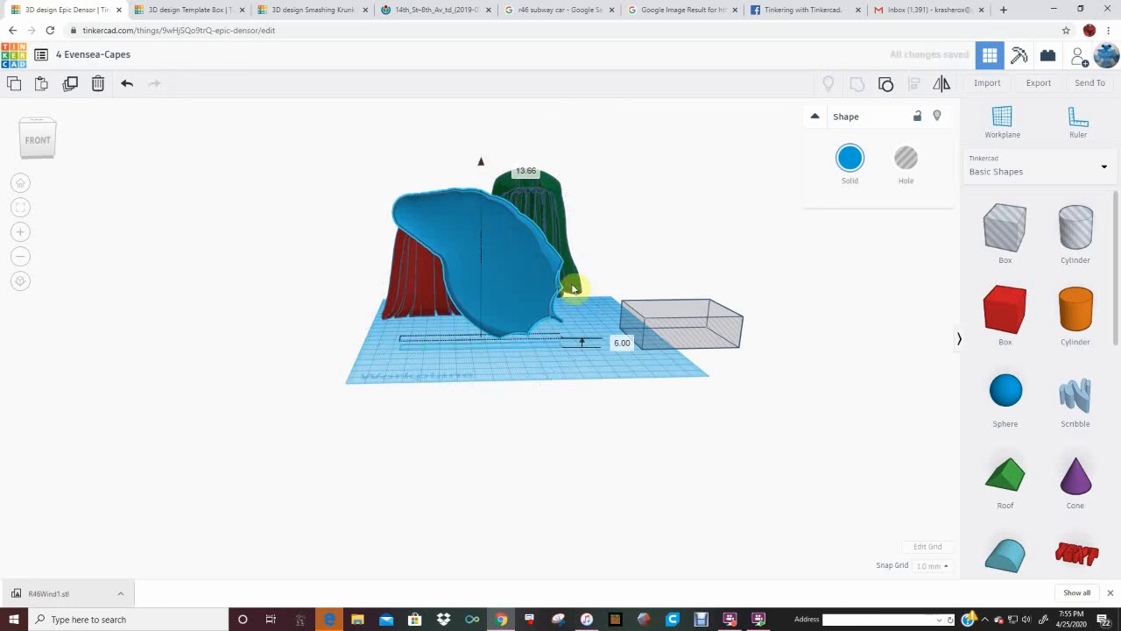
# Widen the upright blue cape to 135.40 mm and stretch it slightly taller.
pyautogui.moveTo(562, 337); pyautogui.dragTo(608, 333)
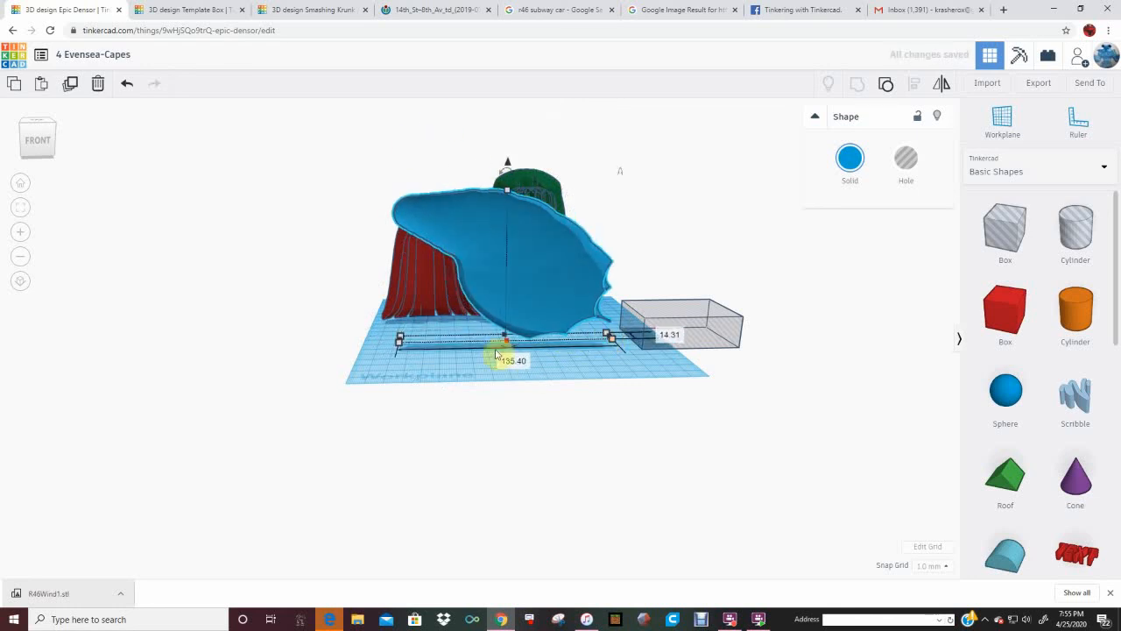
pyautogui.moveTo(509, 191); pyautogui.dragTo(520, 151)
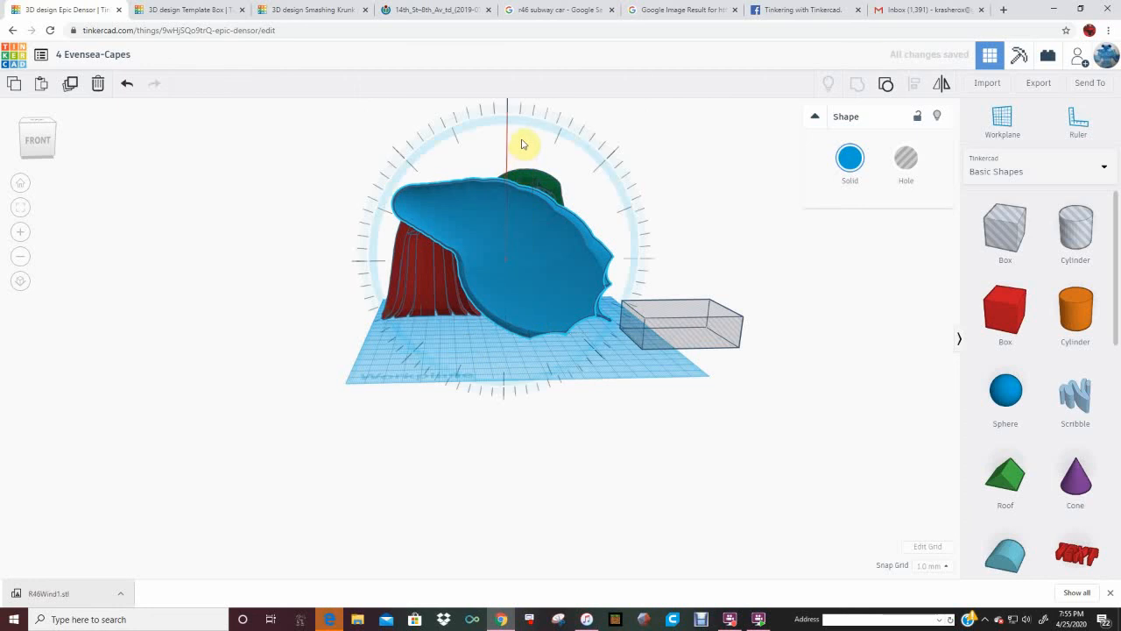
# Tilt the blue cape forward out of its vertical position.
pyautogui.moveTo(510, 190); pyautogui.dragTo(769, 201, button='right')
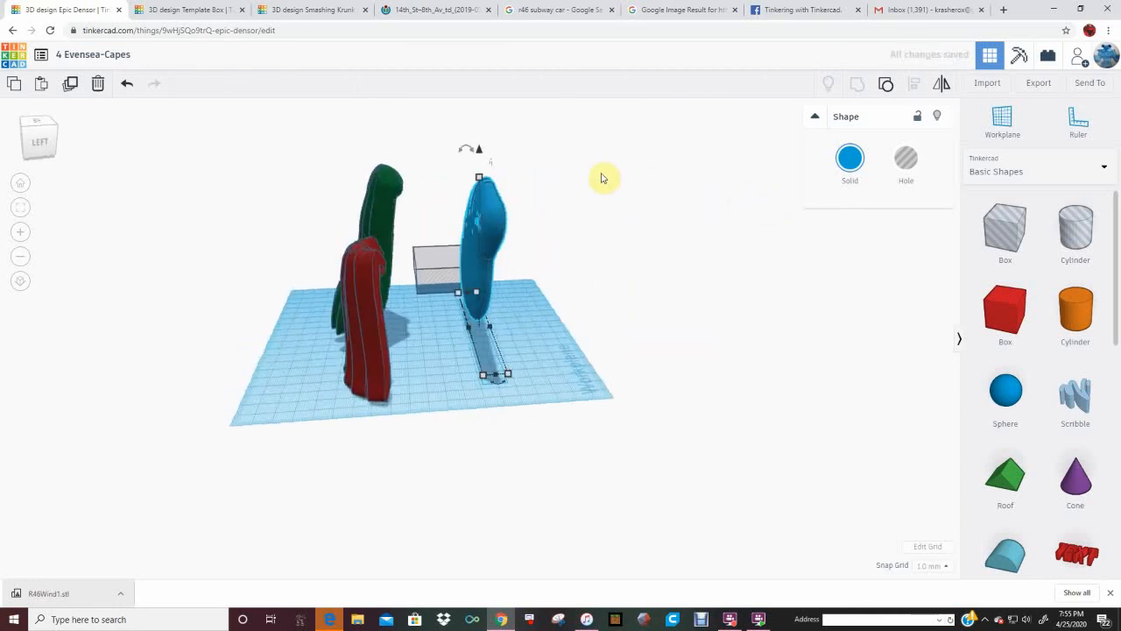
pyautogui.moveTo(460, 155); pyautogui.dragTo(503, 124)
pyautogui.moveTo(638, 199); pyautogui.dragTo(343, 272, button='right')
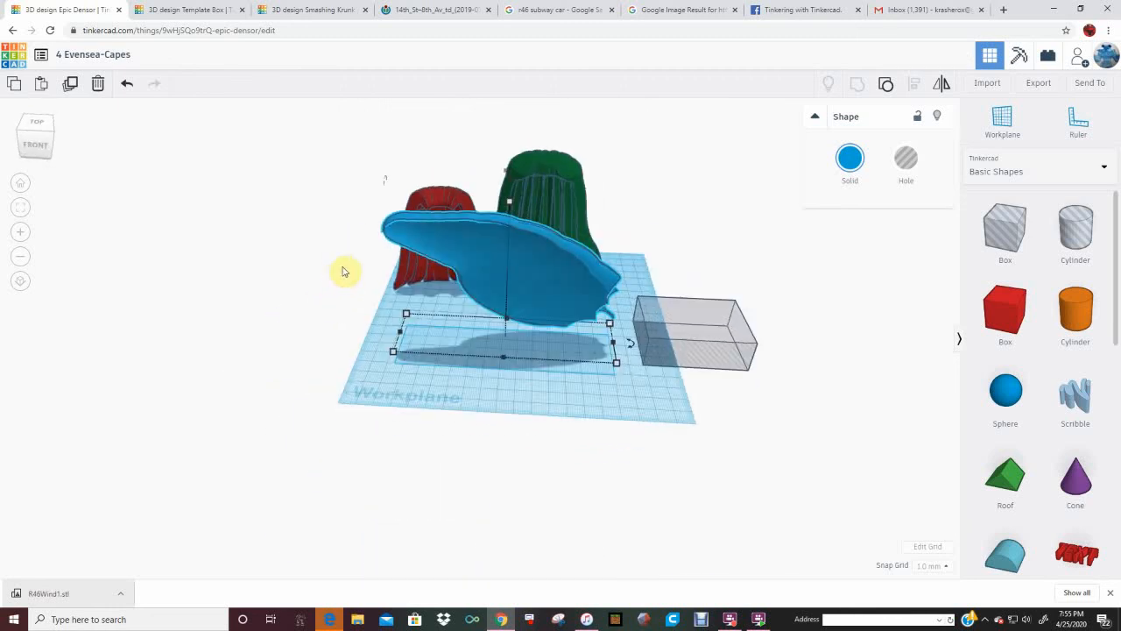